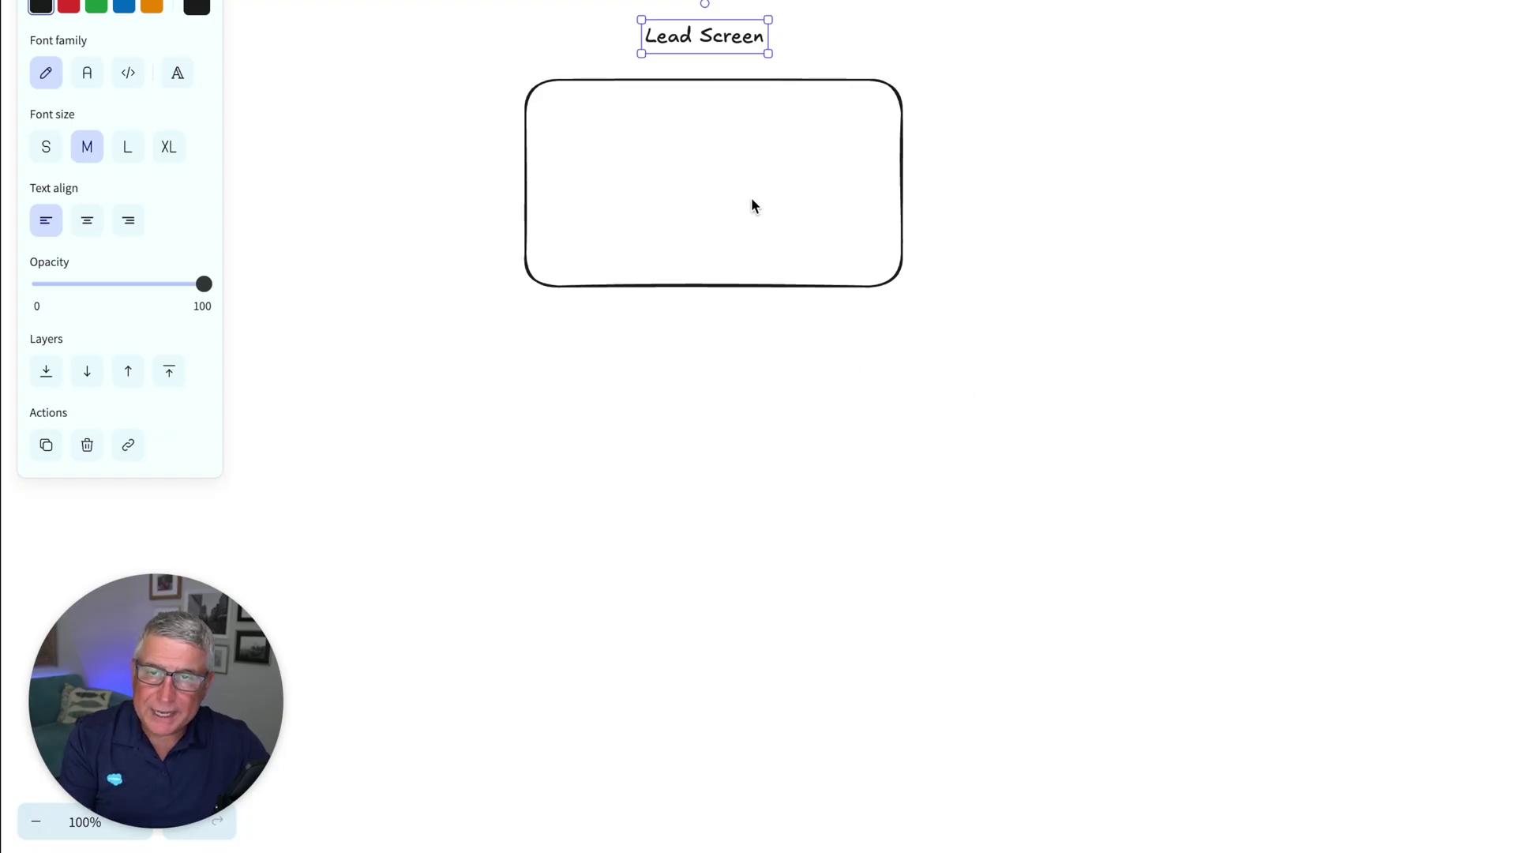
Draw a wide rounded rectangle inside the Lead Screen box and add three comma-separated sample first names below it.
{"action": "key", "text": "r"}
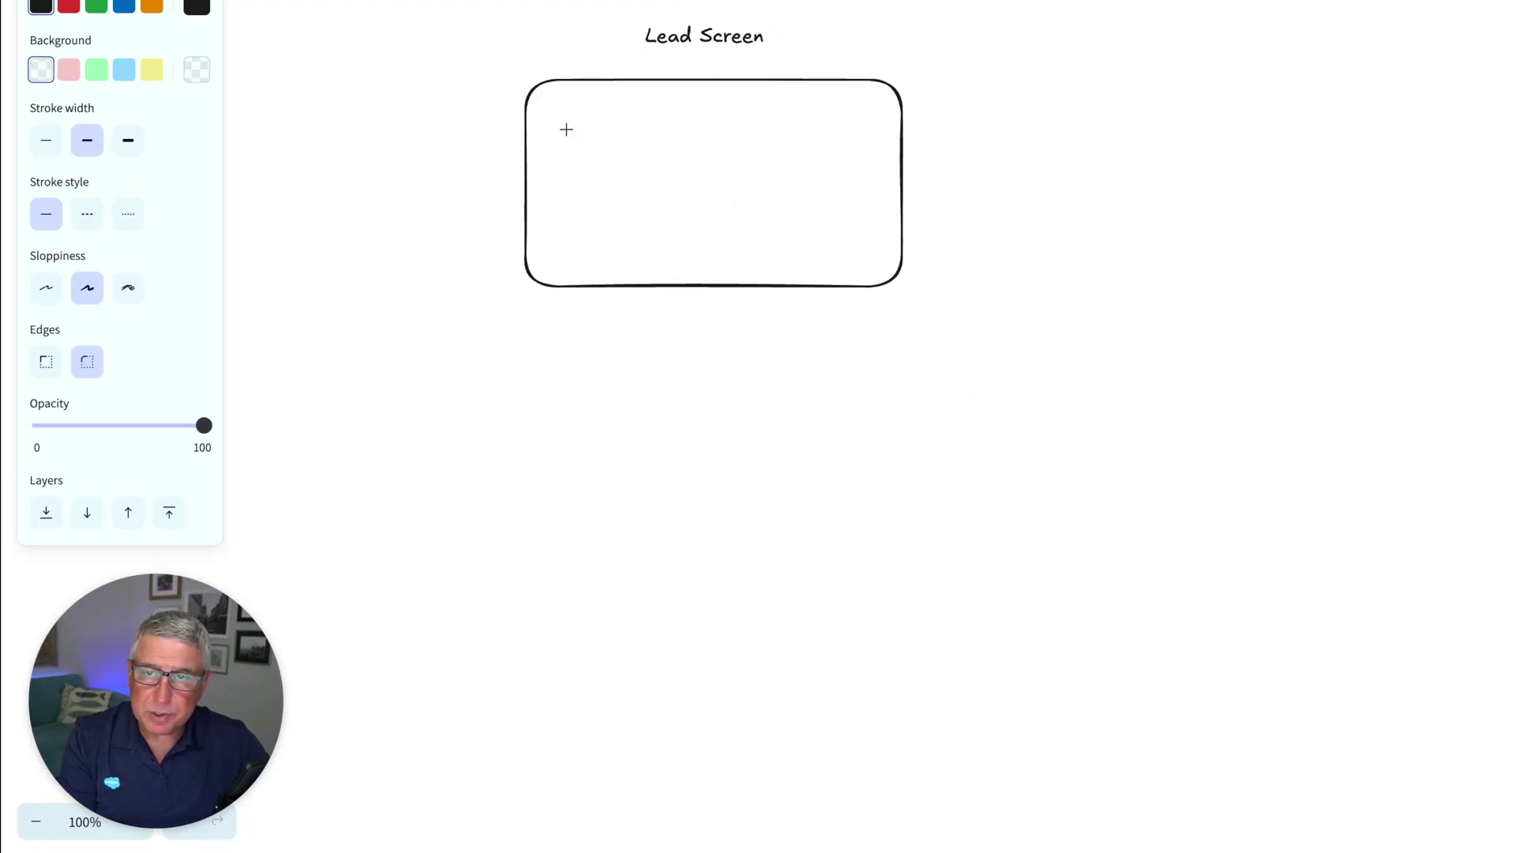
{"action": "left_click_drag", "start_coordinate": [571, 113], "coordinate": [843, 162]}
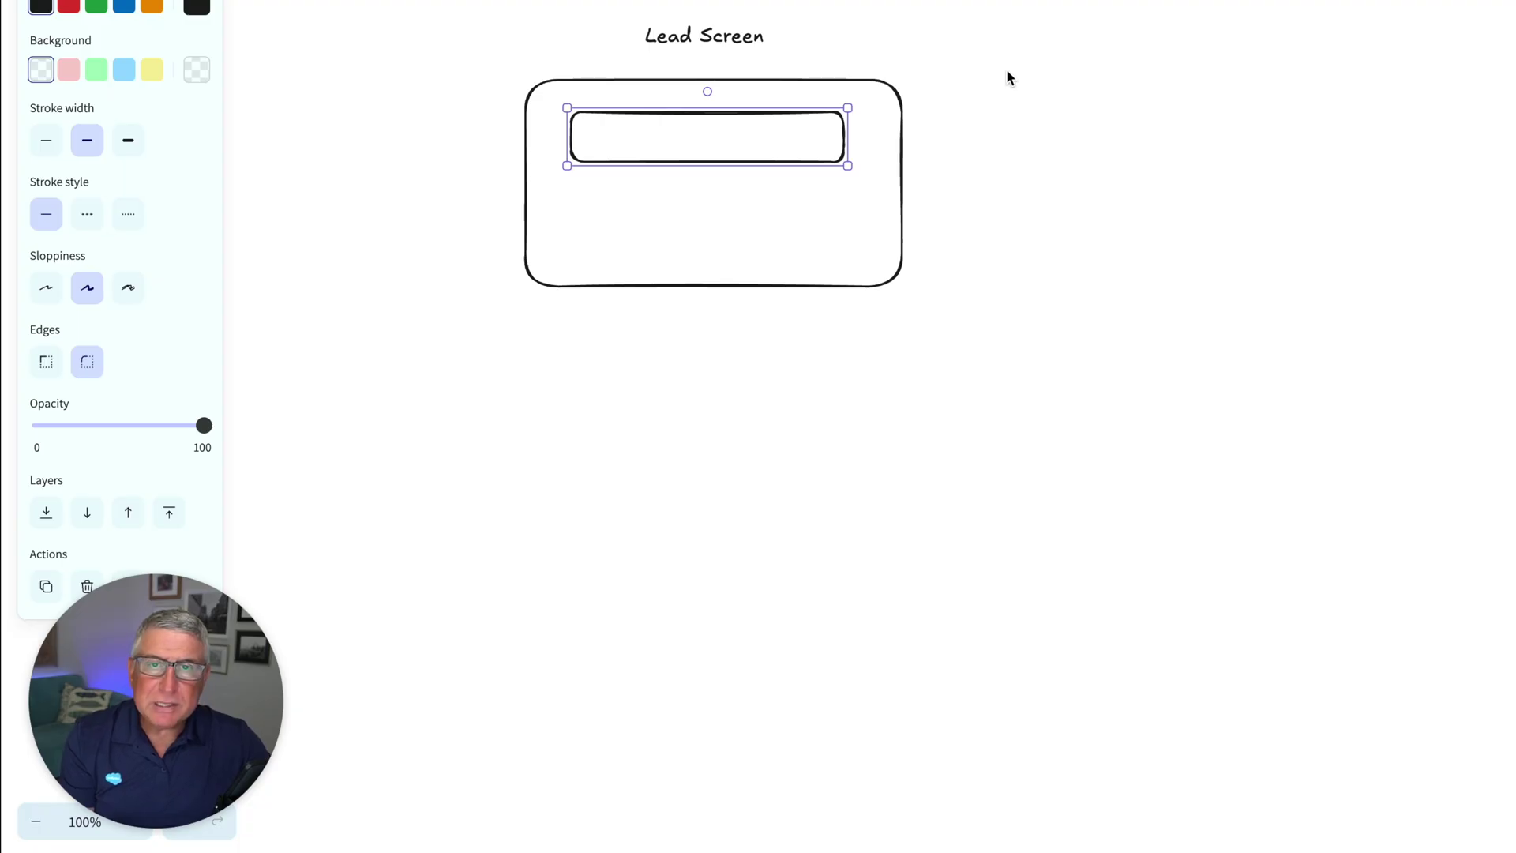
{"action": "key", "text": "t"}
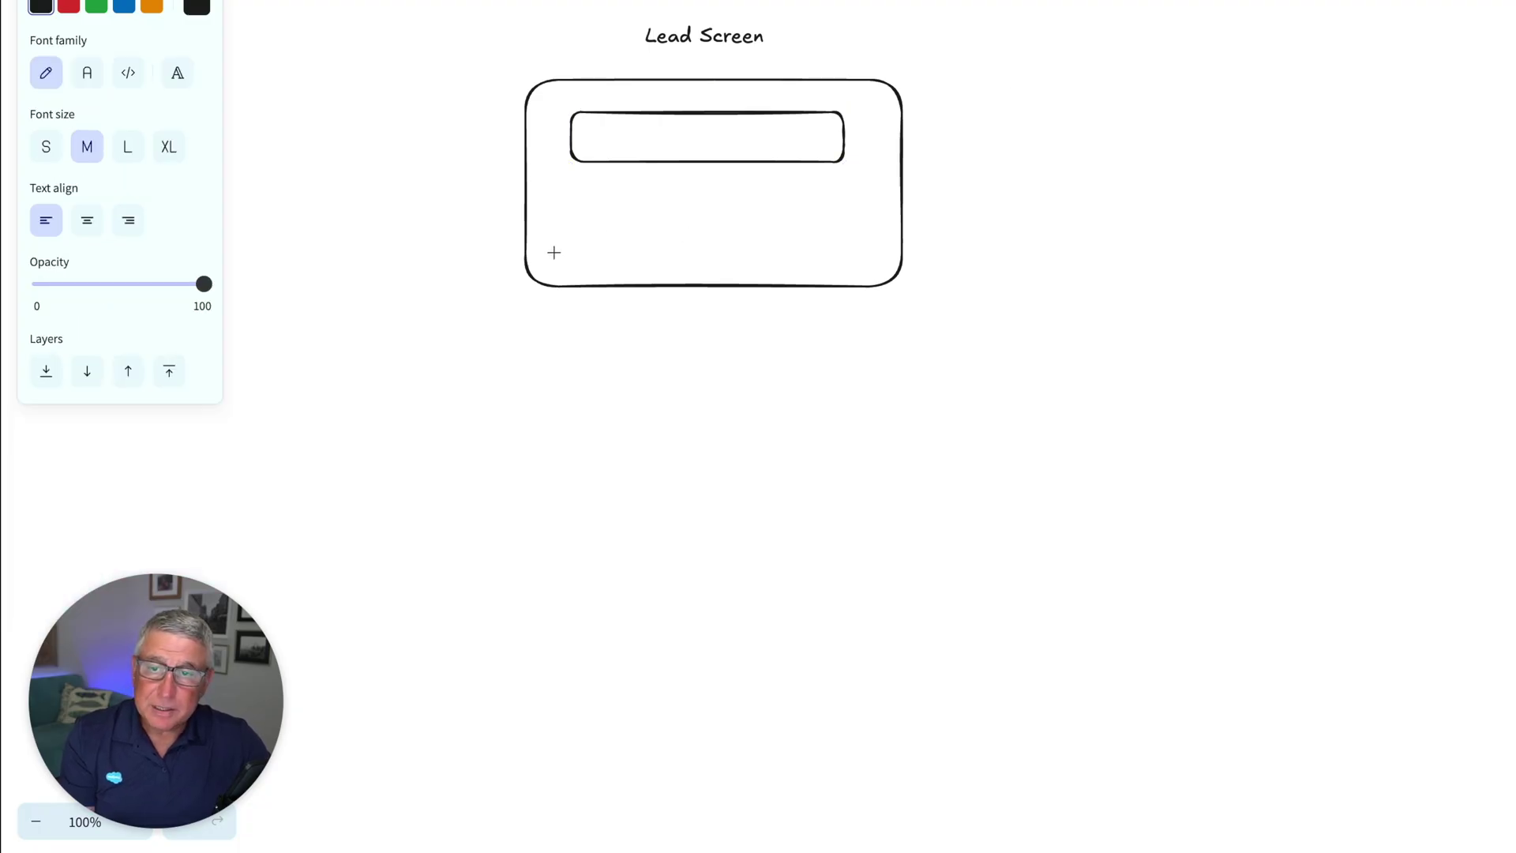
{"action": "left_click", "coordinate": [575, 235]}
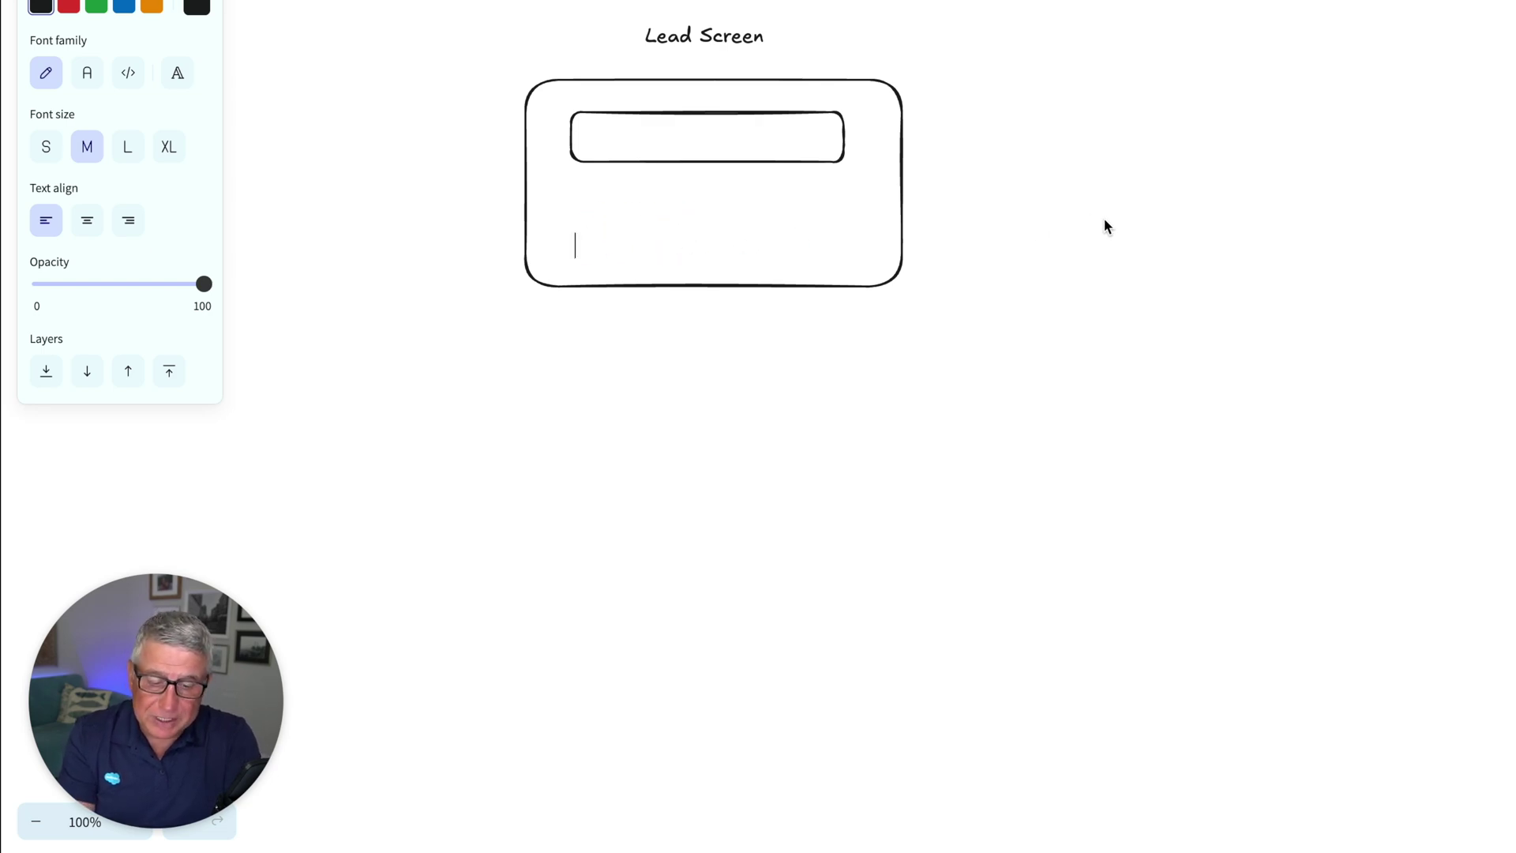
{"action": "type", "text": "Mike"}
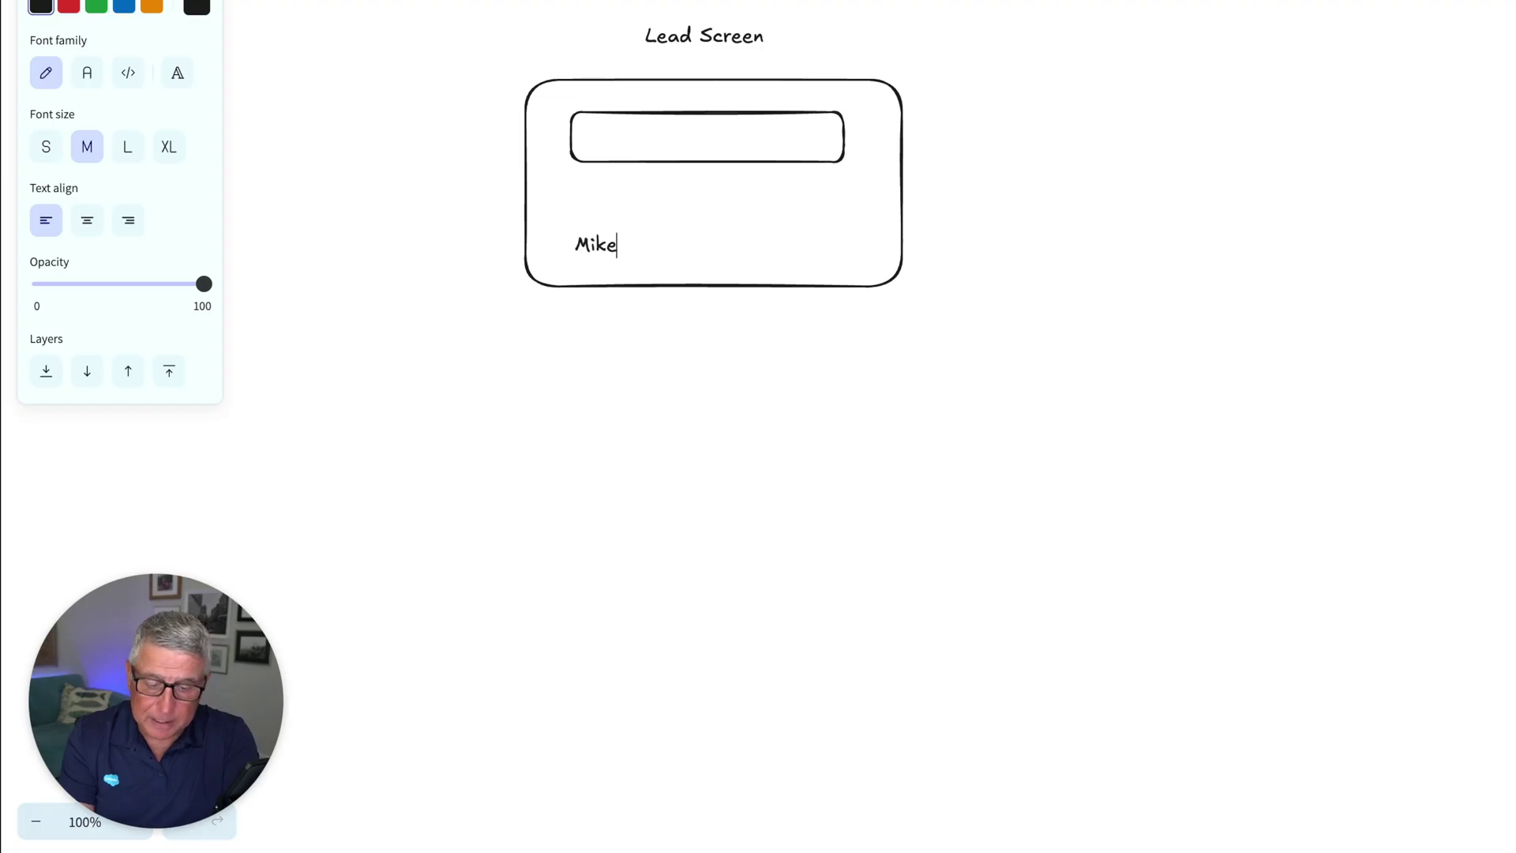
{"action": "type", "text": ", Susan"}
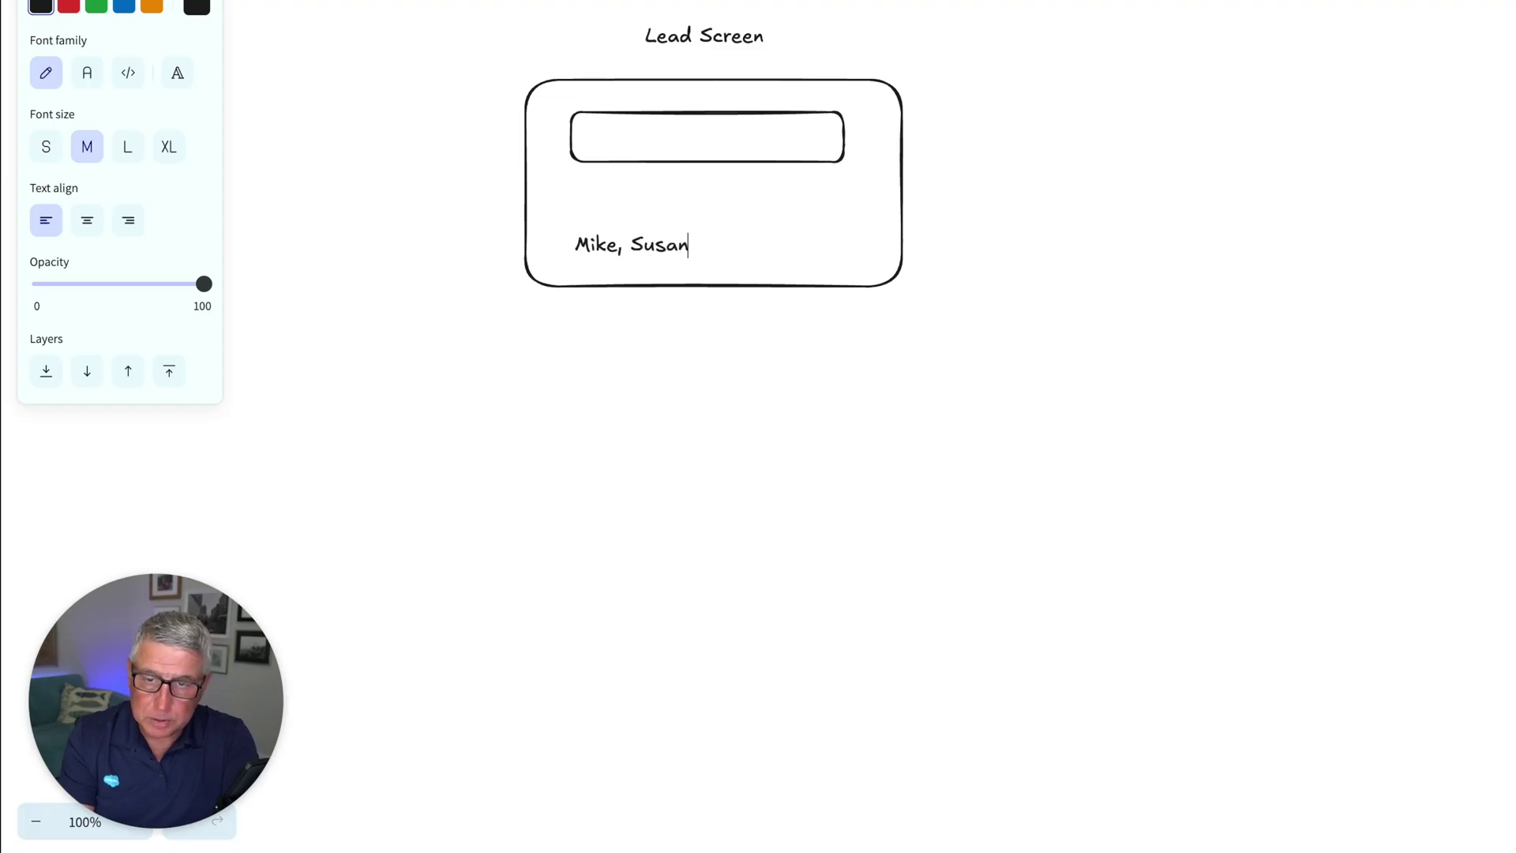
{"action": "type", "text": ", John"}
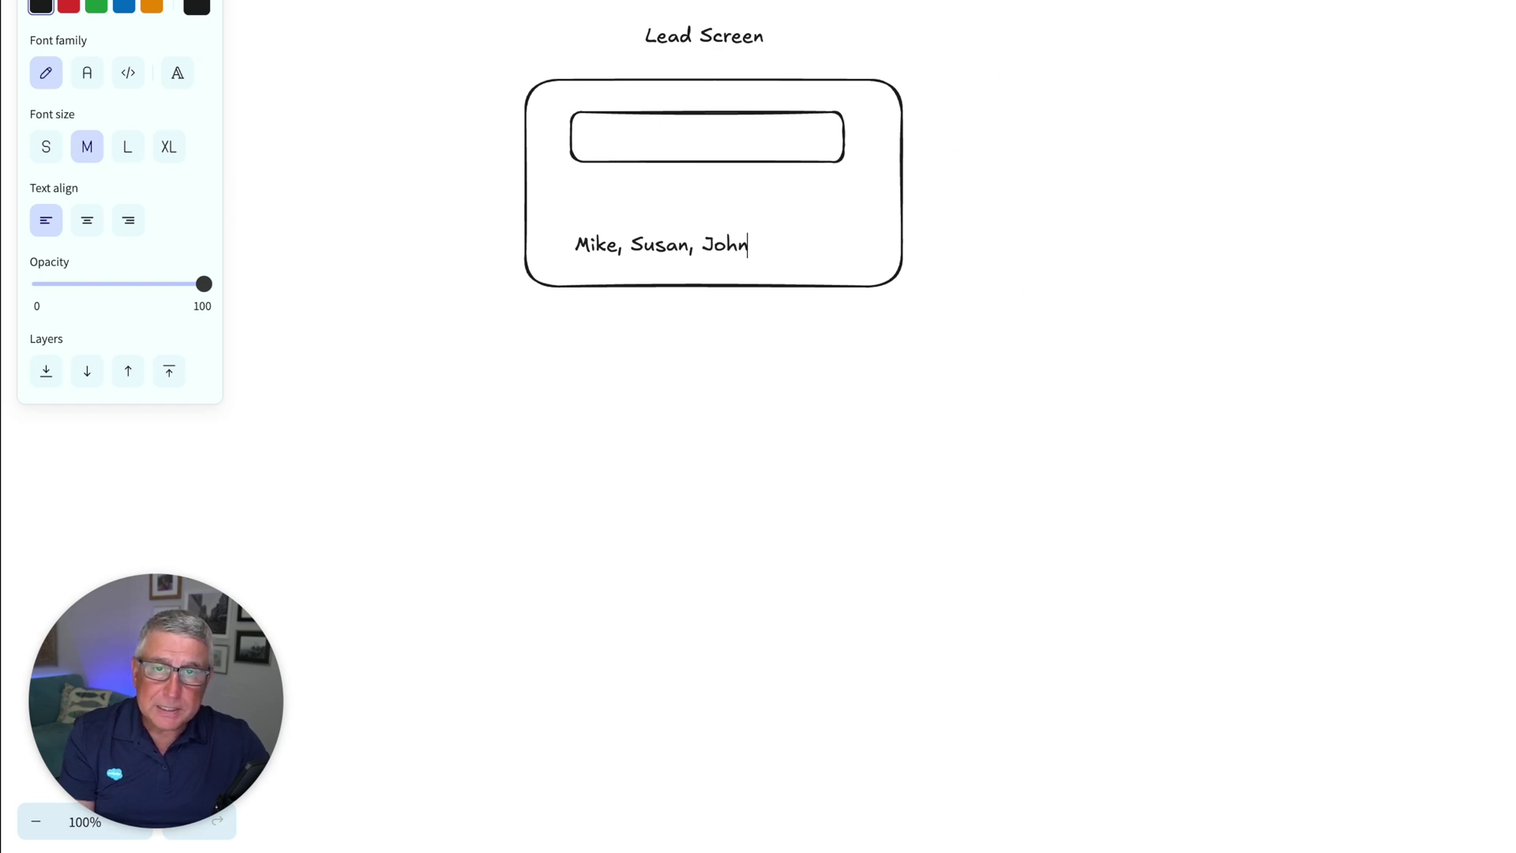
Draw a second rounded box of similar size below the Lead Screen box and label it "Email Action" inside.
{"action": "key", "text": "r"}
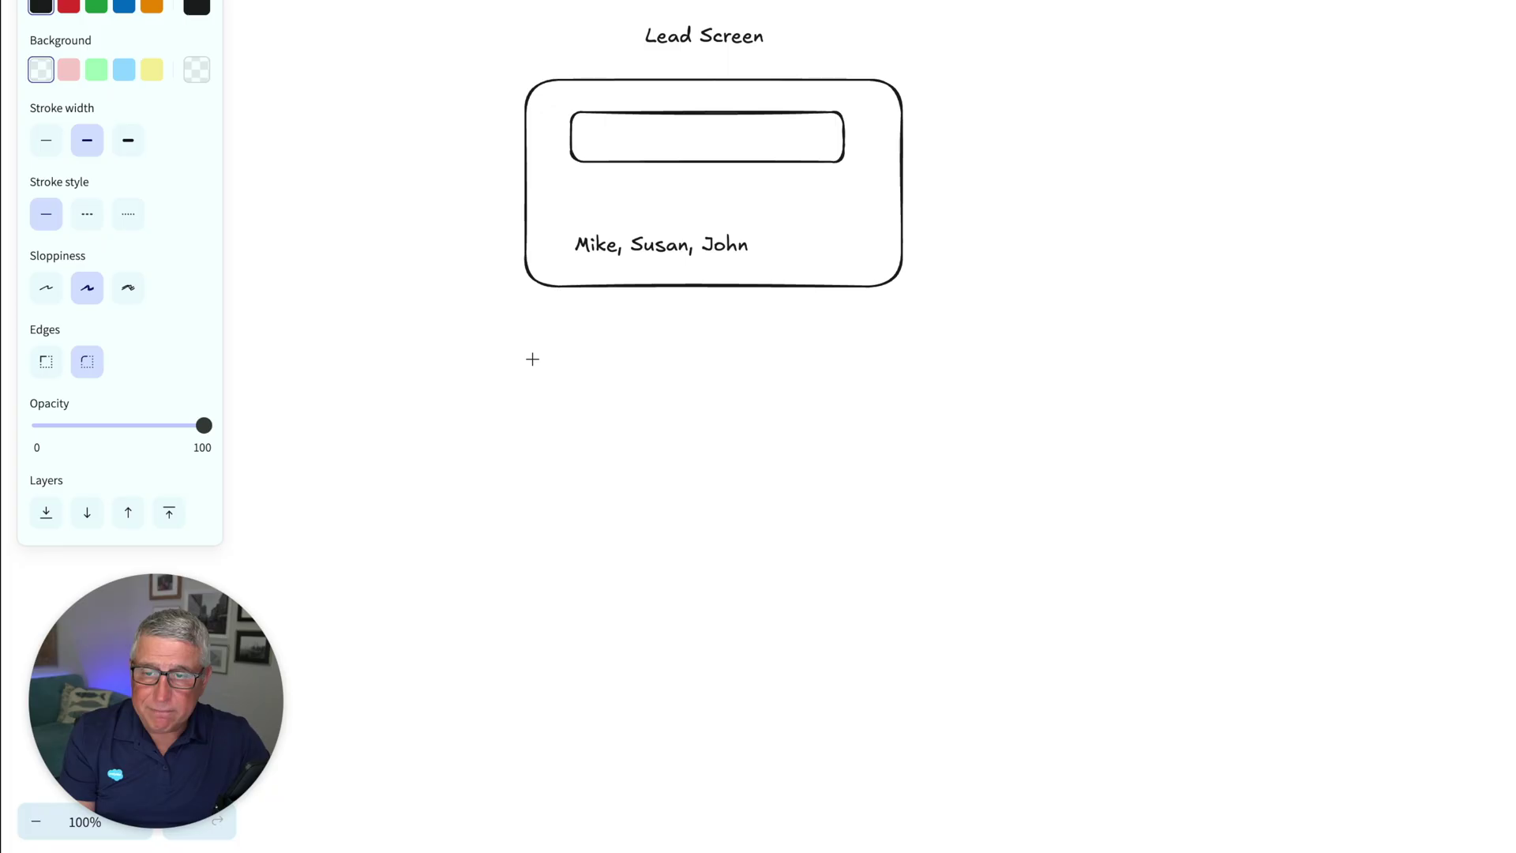
{"action": "mouse_move", "coordinate": [532, 360]}
{"action": "left_mouse_down"}
{"action": "mouse_move", "coordinate": [771, 548]}
{"action": "mouse_move", "coordinate": [900, 575]}
{"action": "left_mouse_up"}
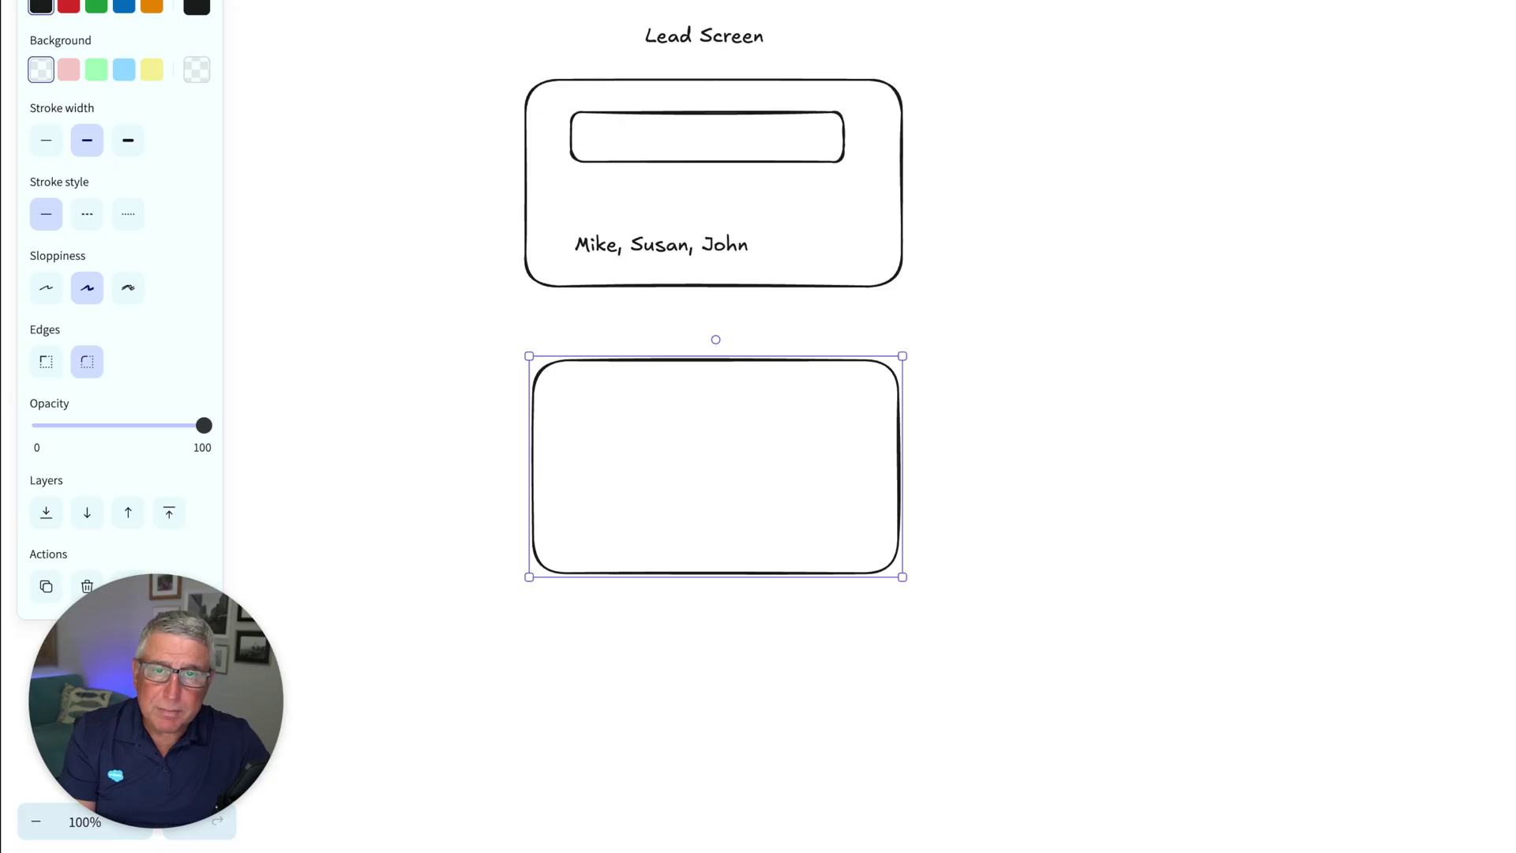
{"action": "key", "text": "t"}
{"action": "left_click", "coordinate": [593, 404]}
{"action": "type", "text": "Email Action"}
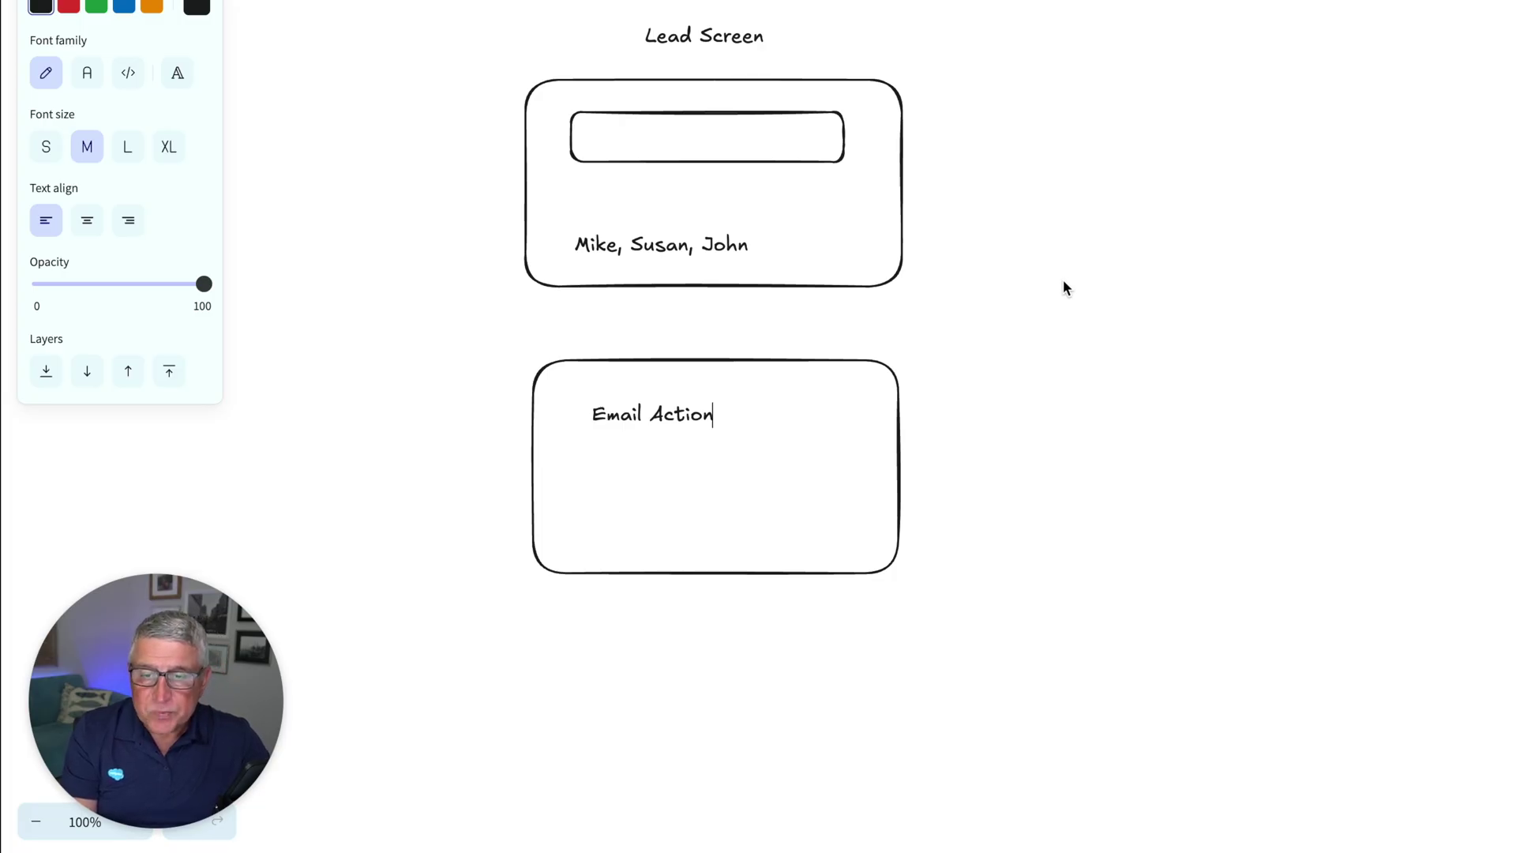
Draw a third rounded box below the Email Action box and label it "Result" inside.
{"action": "key", "text": "Escape"}
{"action": "key", "text": "r"}
{"action": "left_click_drag", "start_coordinate": [540, 633], "coordinate": [896, 814]}
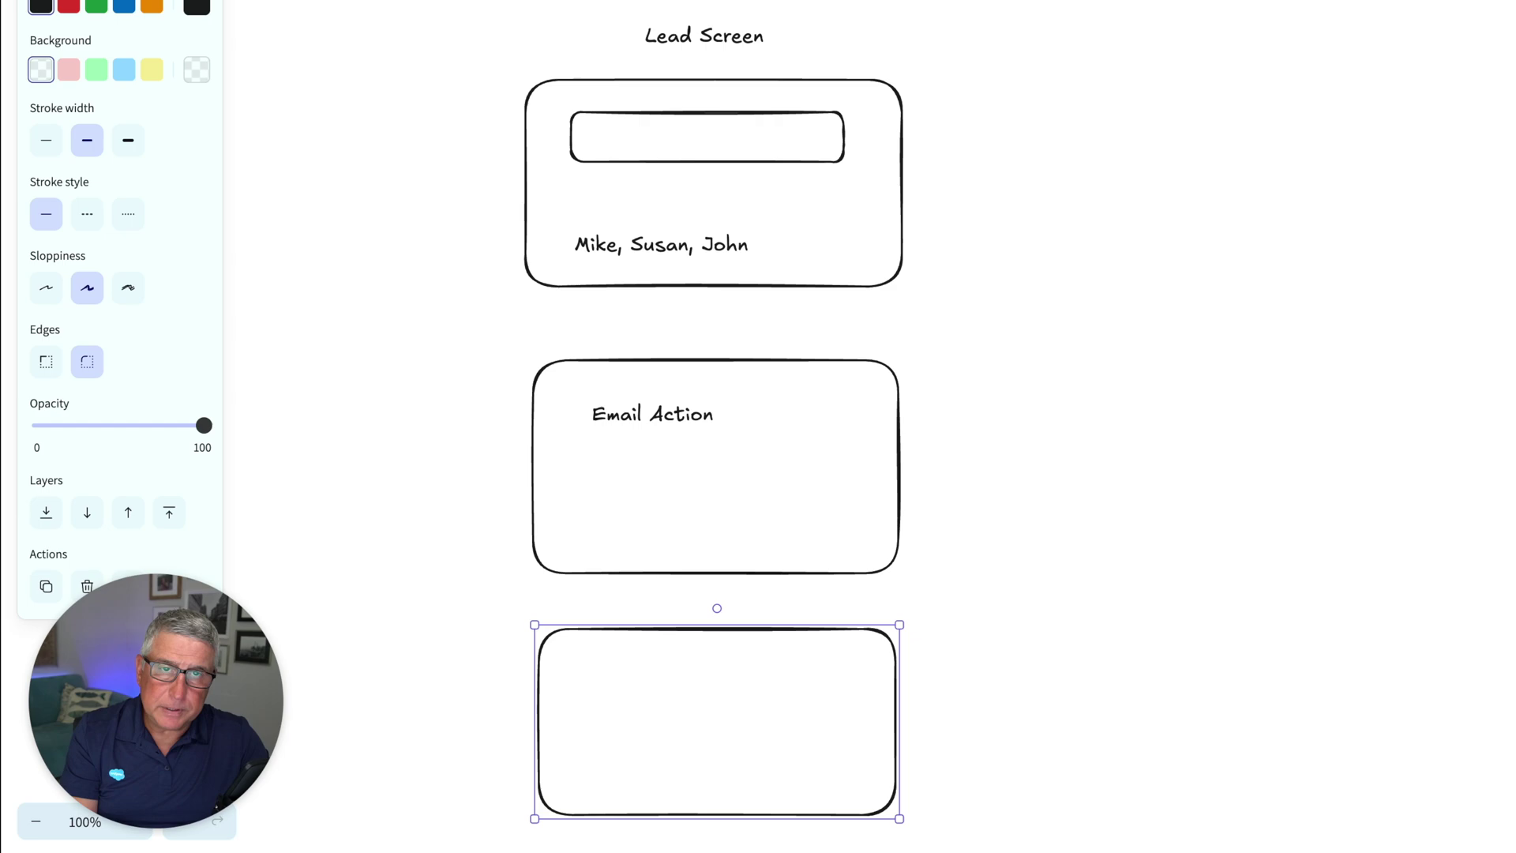
{"action": "key", "text": "t"}
{"action": "left_click", "coordinate": [598, 673]}
{"action": "type", "text": "Result"}
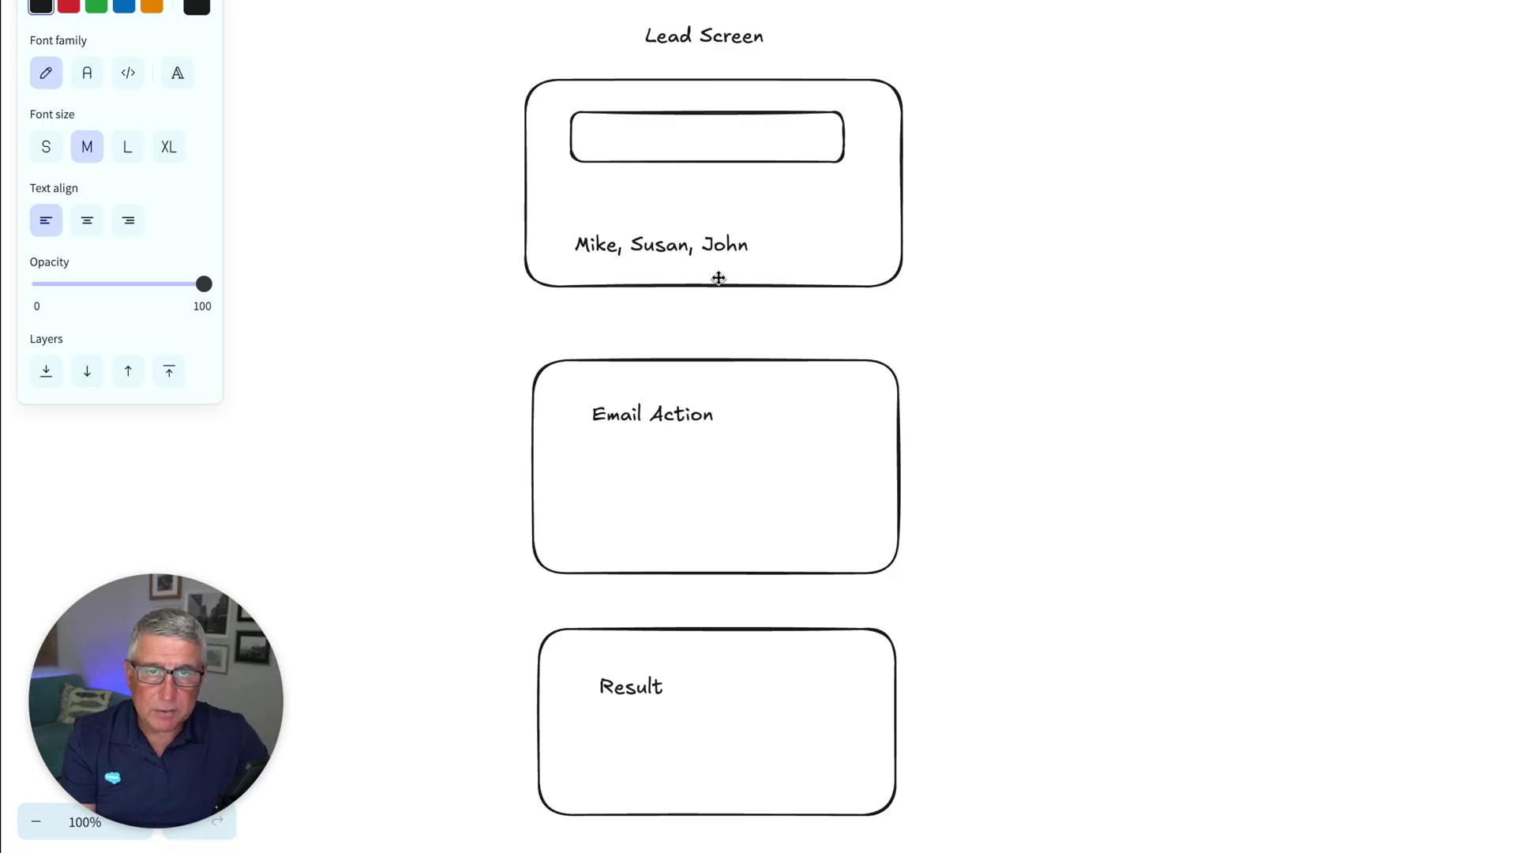
Link the three boxes with short downward arrows and draw a rounded rectangle beneath the Email Action text.
{"action": "key", "text": "a"}
{"action": "left_click_drag", "start_coordinate": [697, 300], "coordinate": [700, 350]}
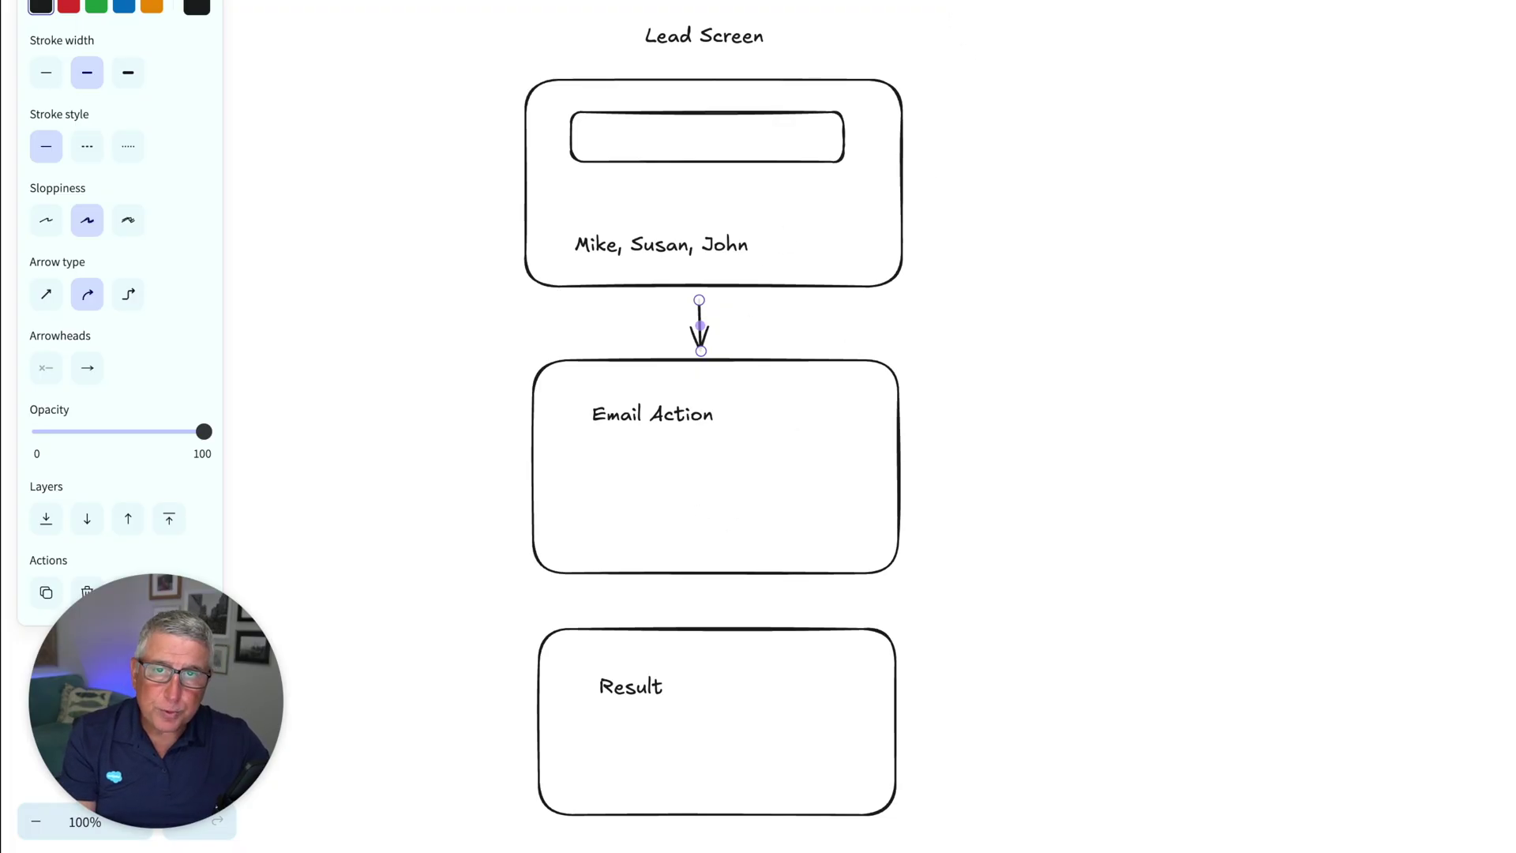
{"action": "key", "text": "r"}
{"action": "left_click_drag", "start_coordinate": [599, 456], "coordinate": [846, 539]}
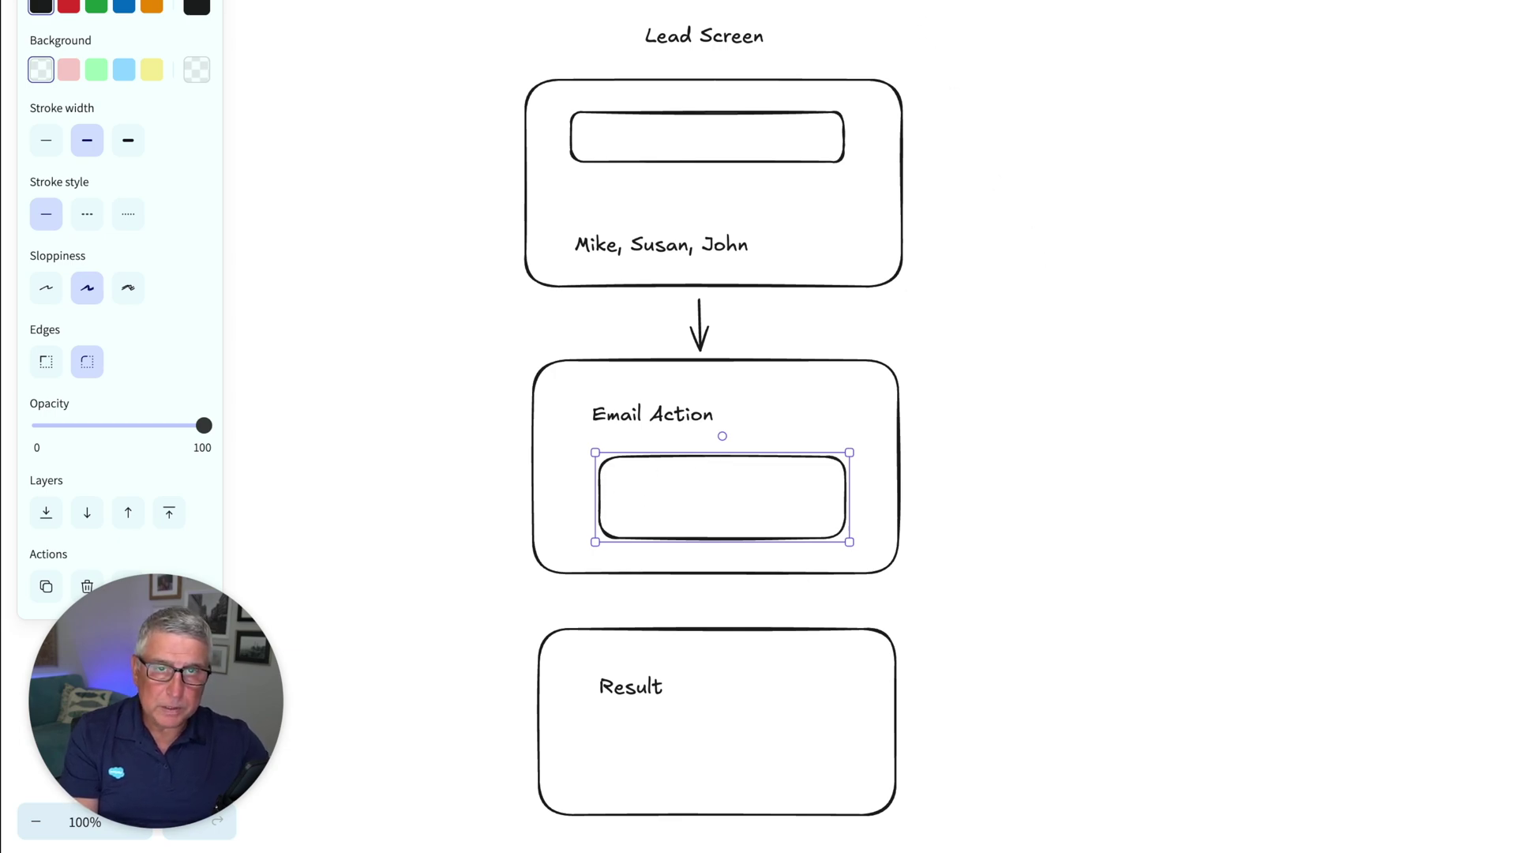
{"action": "key", "text": "a"}
{"action": "left_click_drag", "start_coordinate": [708, 586], "coordinate": [710, 617]}
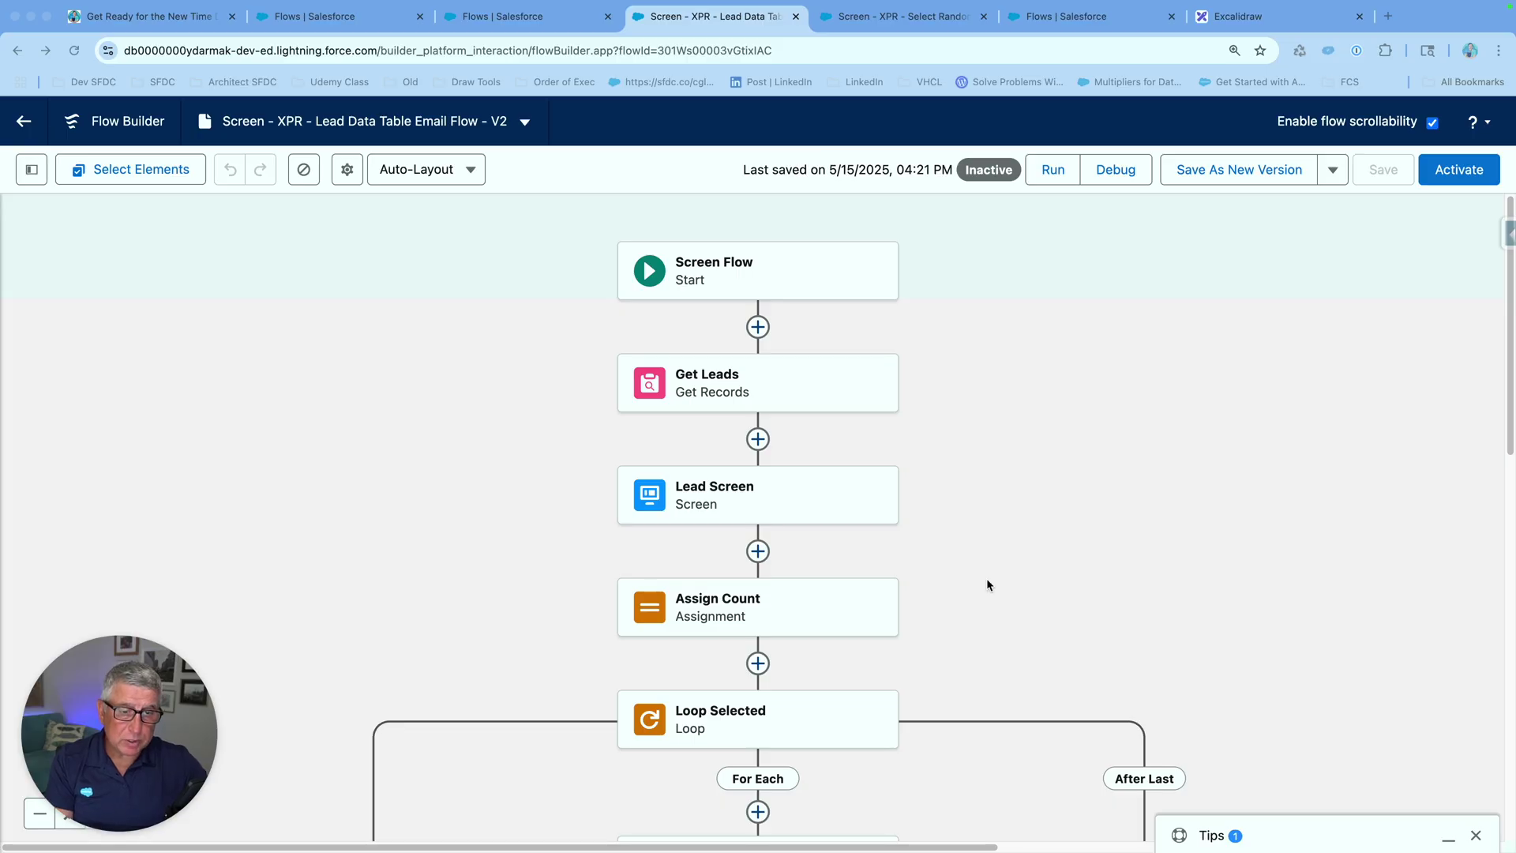
Switch to the Lead Data Table Email Flow in Salesforce Flow Builder, survey its elements and open the Lead Screen element.
{"action": "left_click", "coordinate": [972, 615]}
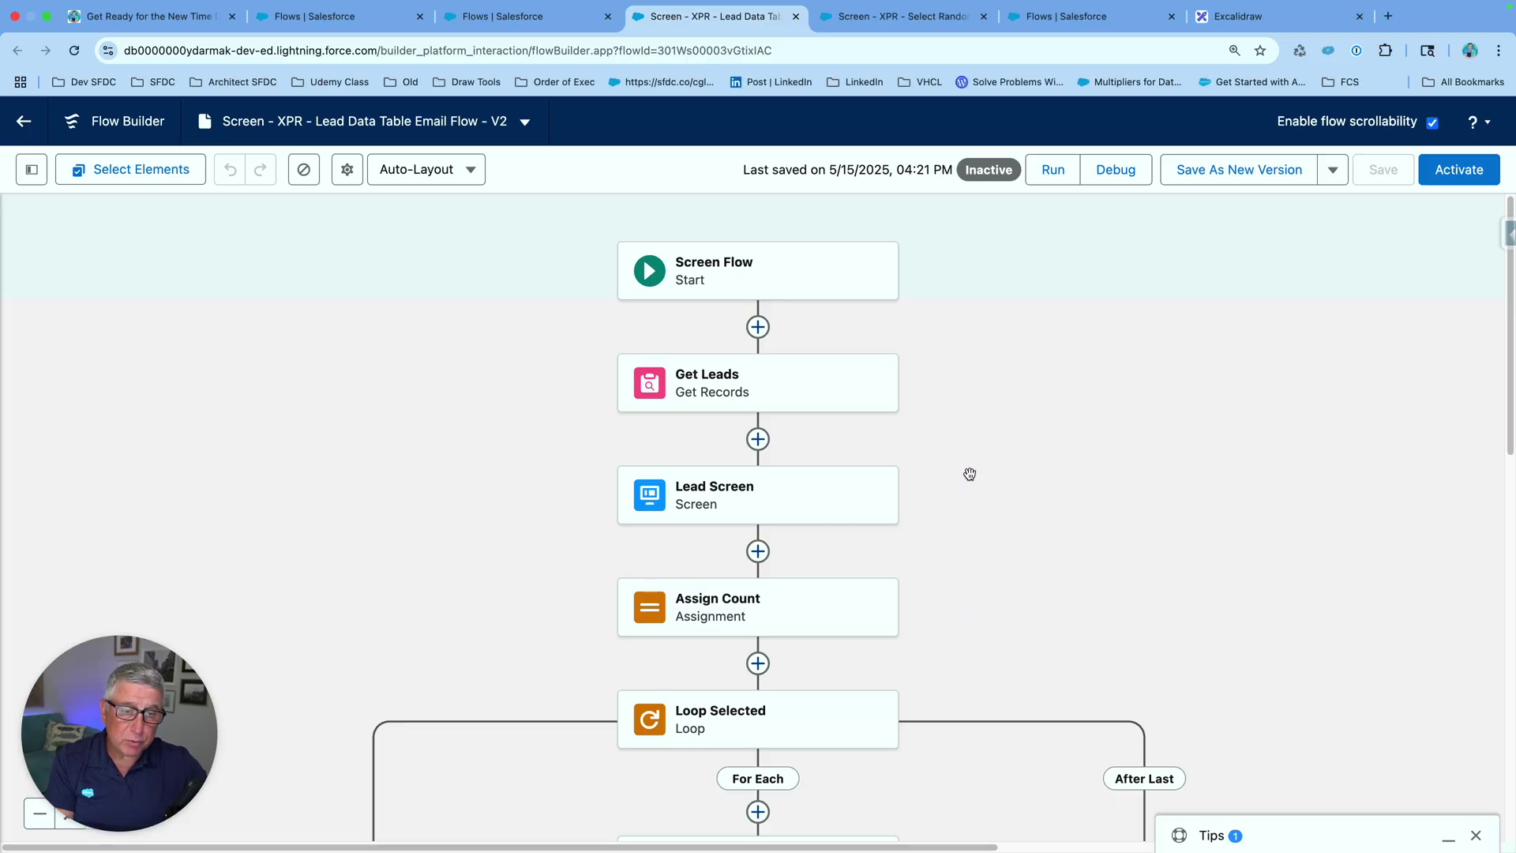
{"action": "left_click_drag", "start_coordinate": [961, 494], "coordinate": [928, 266]}
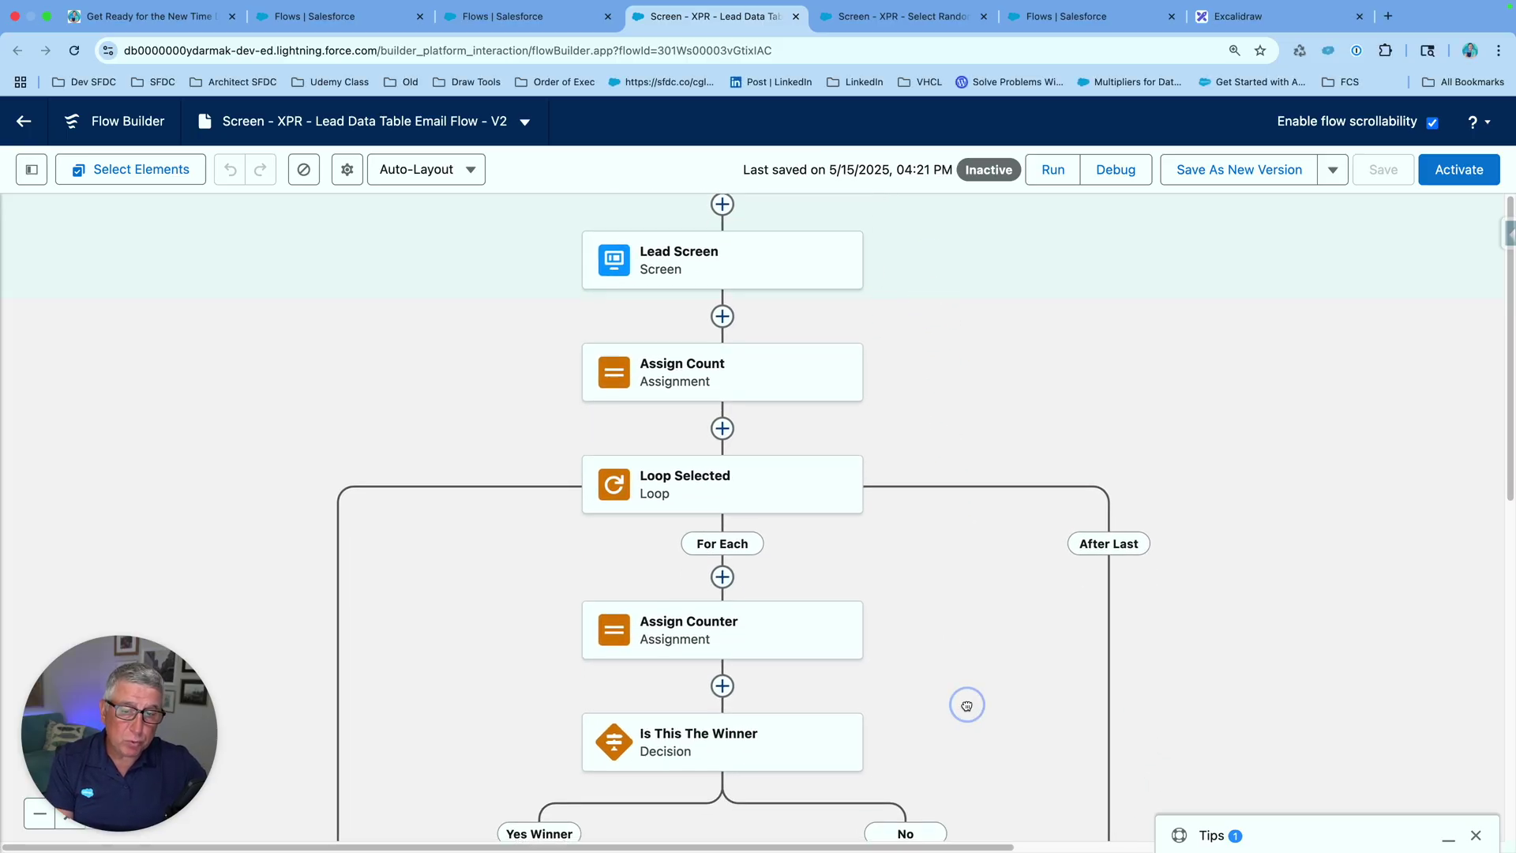
{"action": "left_click_drag", "start_coordinate": [968, 707], "coordinate": [981, 574]}
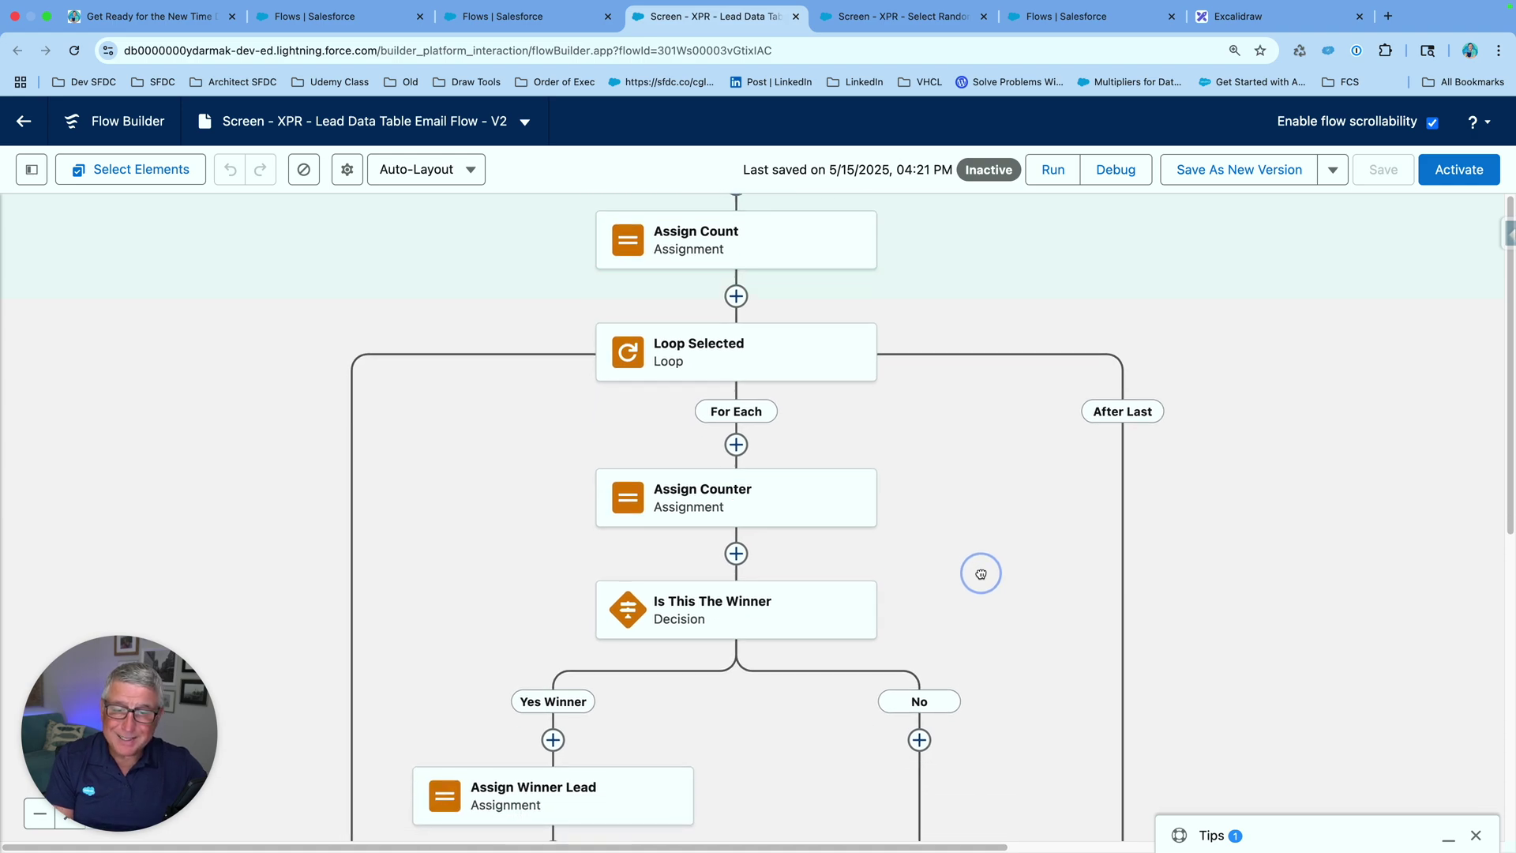
{"action": "left_click_drag", "start_coordinate": [981, 574], "coordinate": [982, 704]}
{"action": "double_click", "coordinate": [808, 274]}
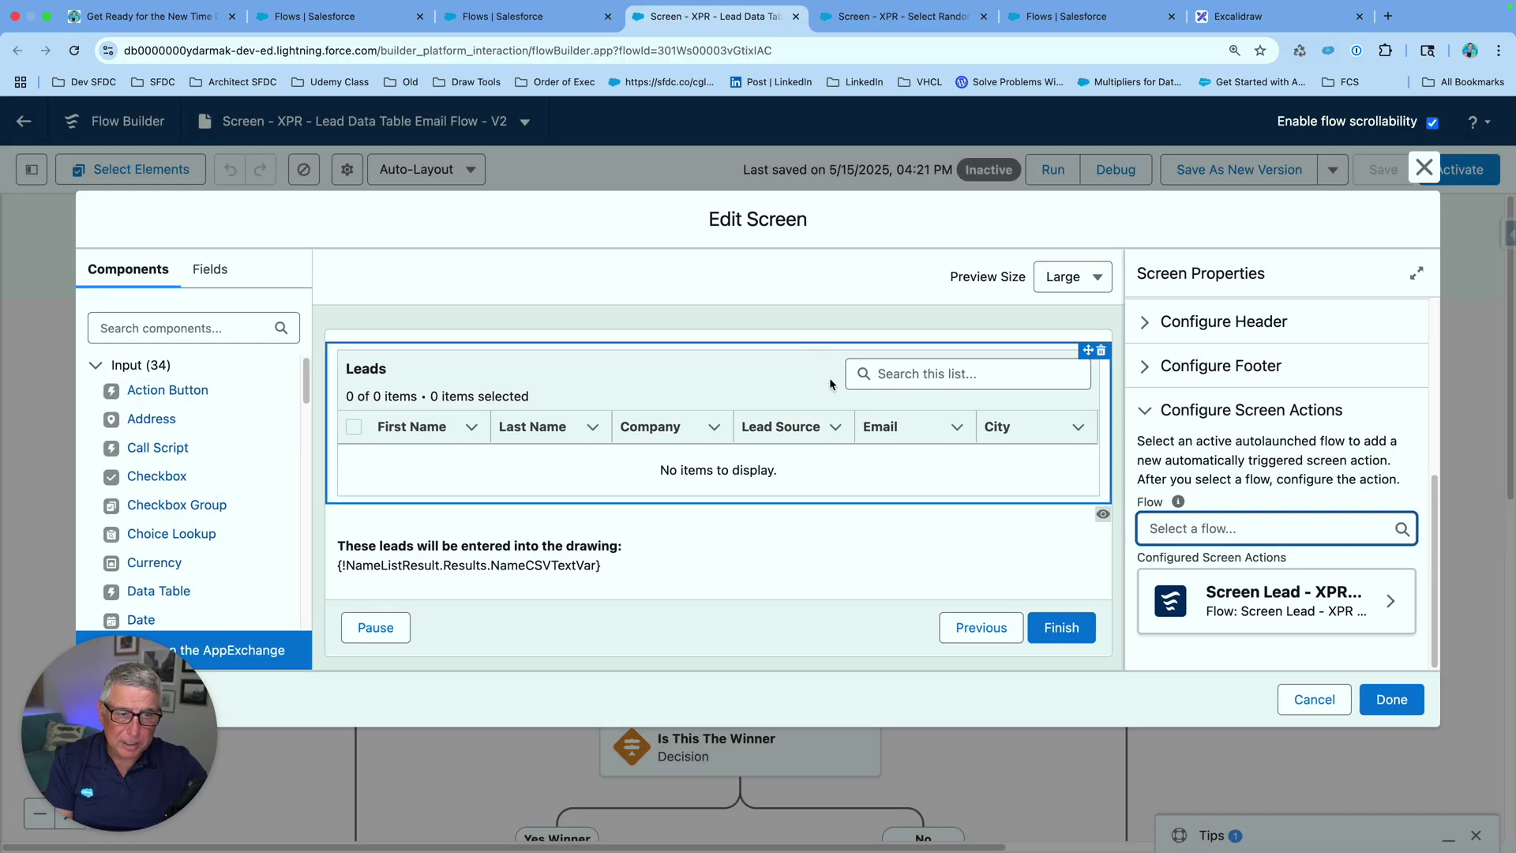
Open the Lead Screen's configured screen action and open the autolaunched flow it calls.
{"action": "left_click", "coordinate": [1312, 602]}
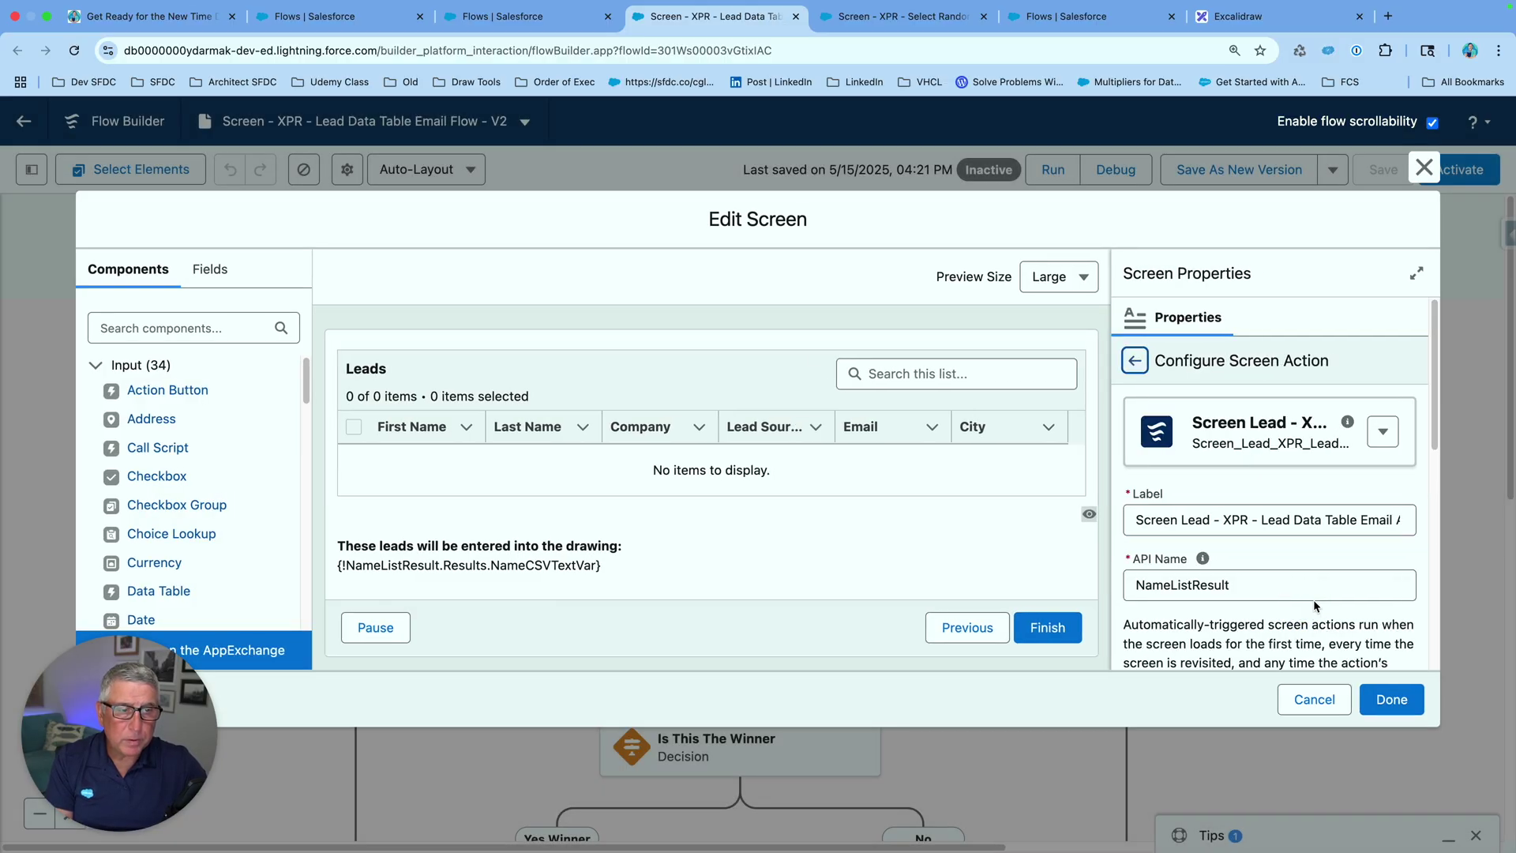
{"action": "left_click", "coordinate": [1382, 431]}
{"action": "left_click", "coordinate": [1353, 471]}
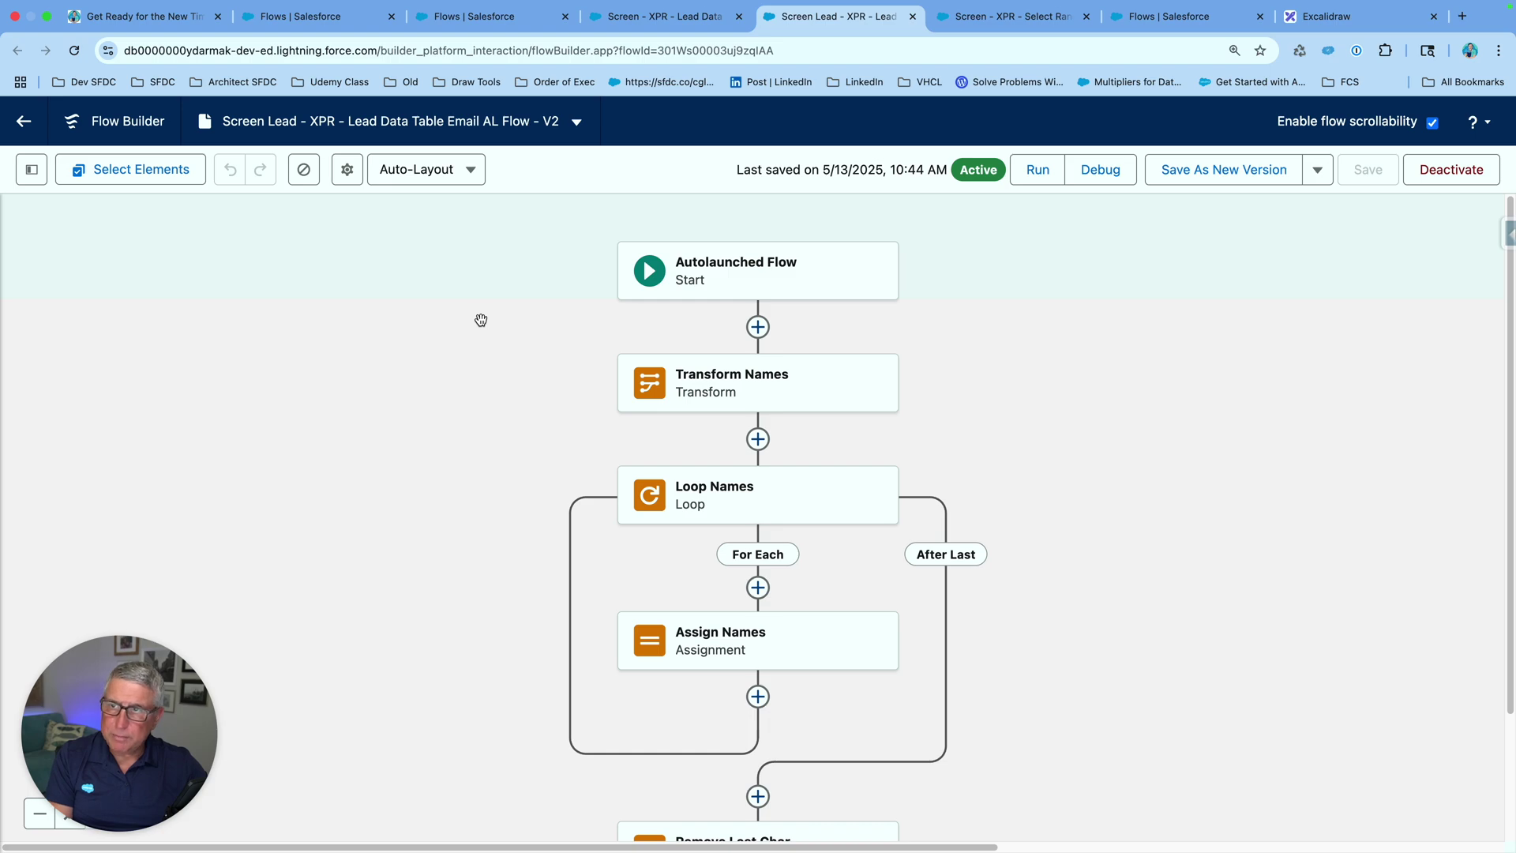
Review the settings of the LeadCollectionRecordVar variable in the autolaunched flow, then close them without changes.
{"action": "left_click", "coordinate": [31, 169]}
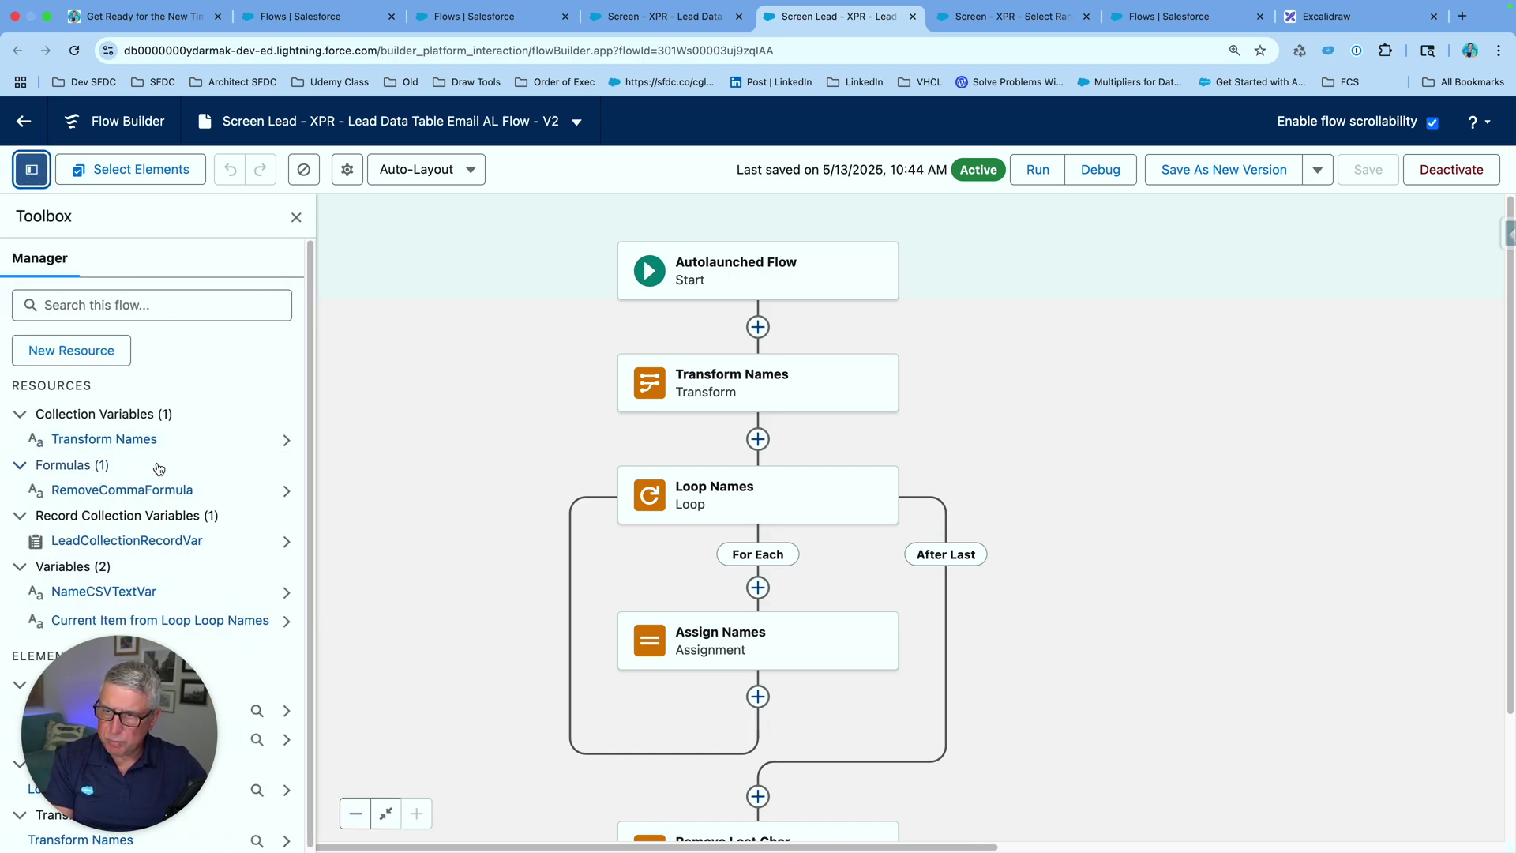
{"action": "left_click", "coordinate": [153, 543]}
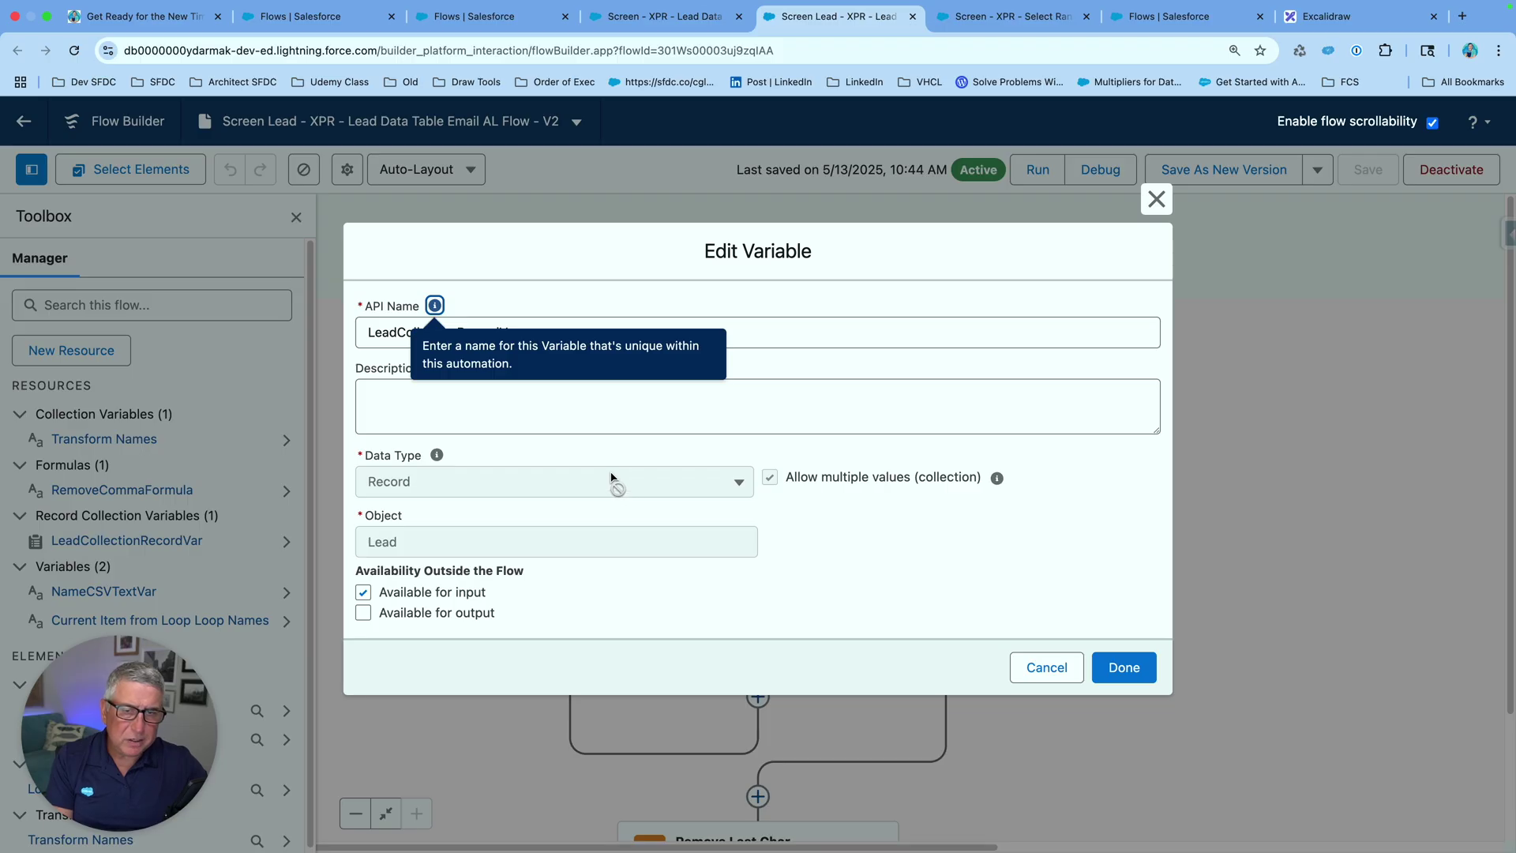
{"action": "left_click", "coordinate": [1064, 673]}
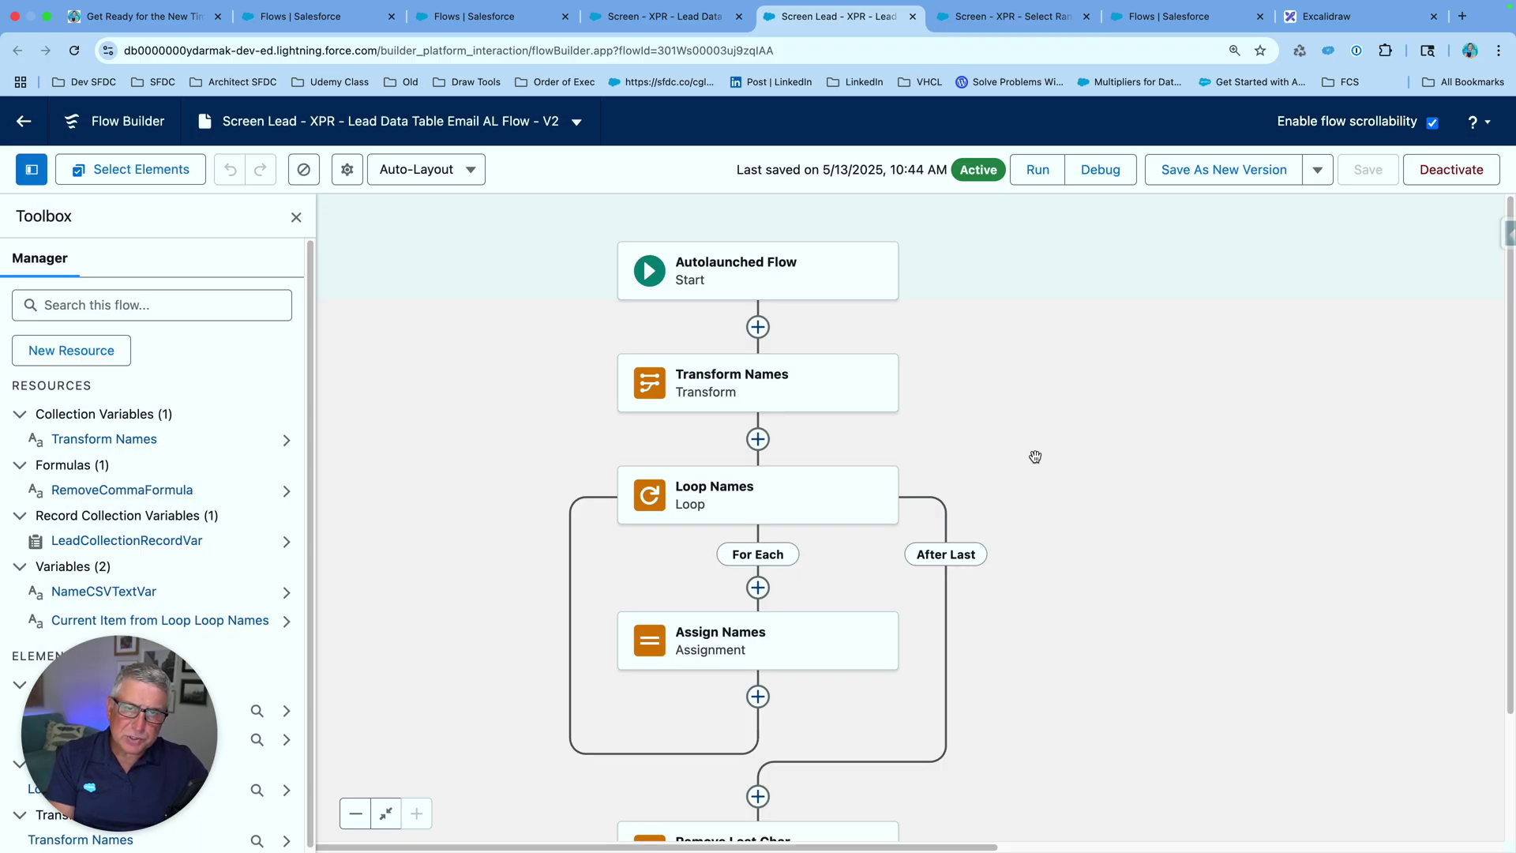
Examine how the Transform Names element maps source data from LeadCollectionRecordVar to its target text collection, then close it.
{"action": "left_click", "coordinate": [728, 390]}
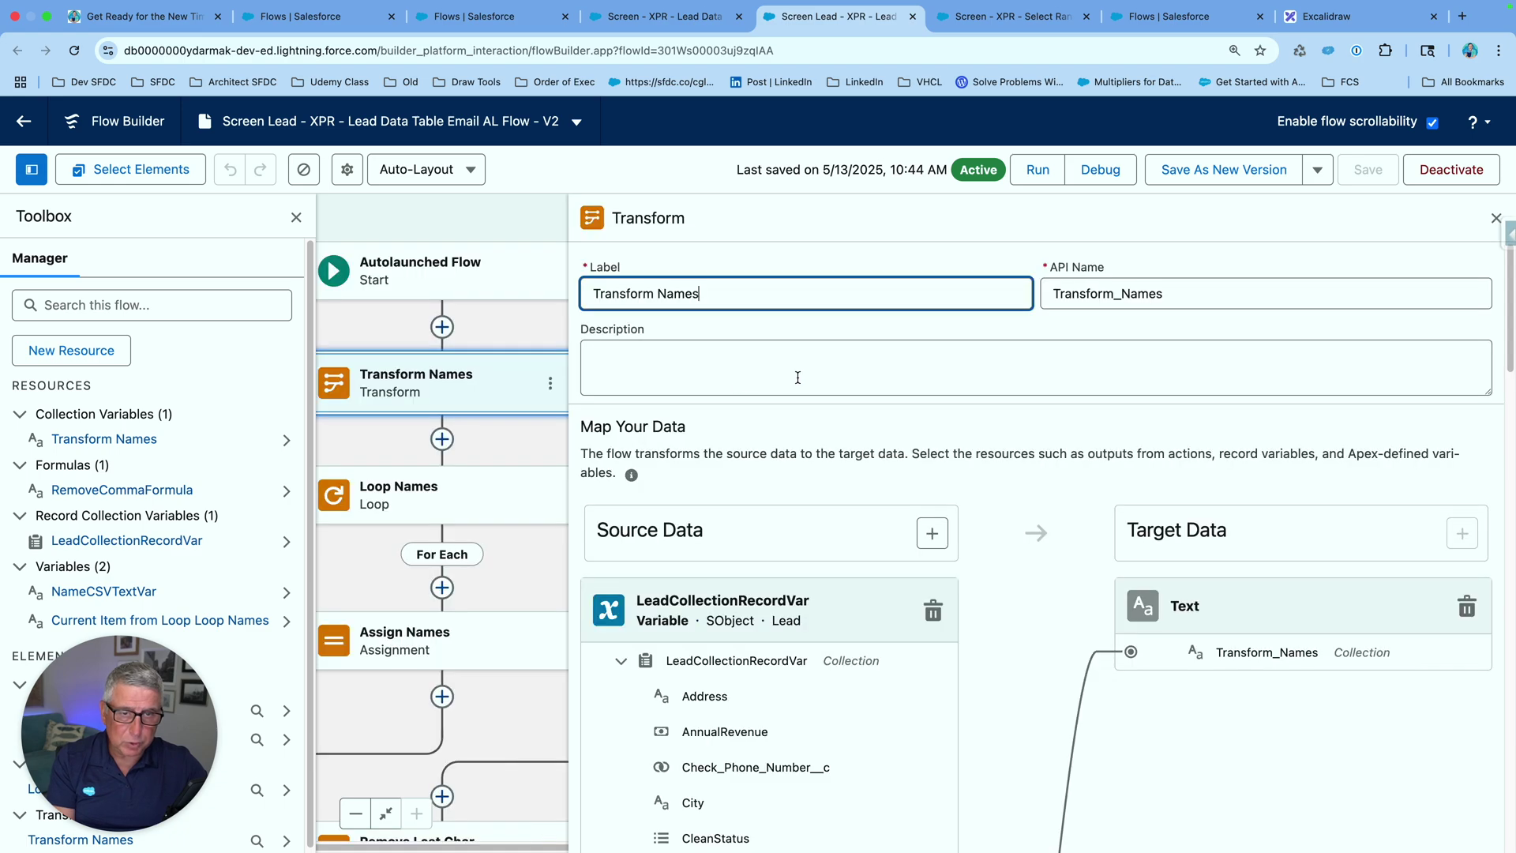
{"action": "scroll", "coordinate": [883, 376], "scroll_direction": "down", "scroll_amount": 2}
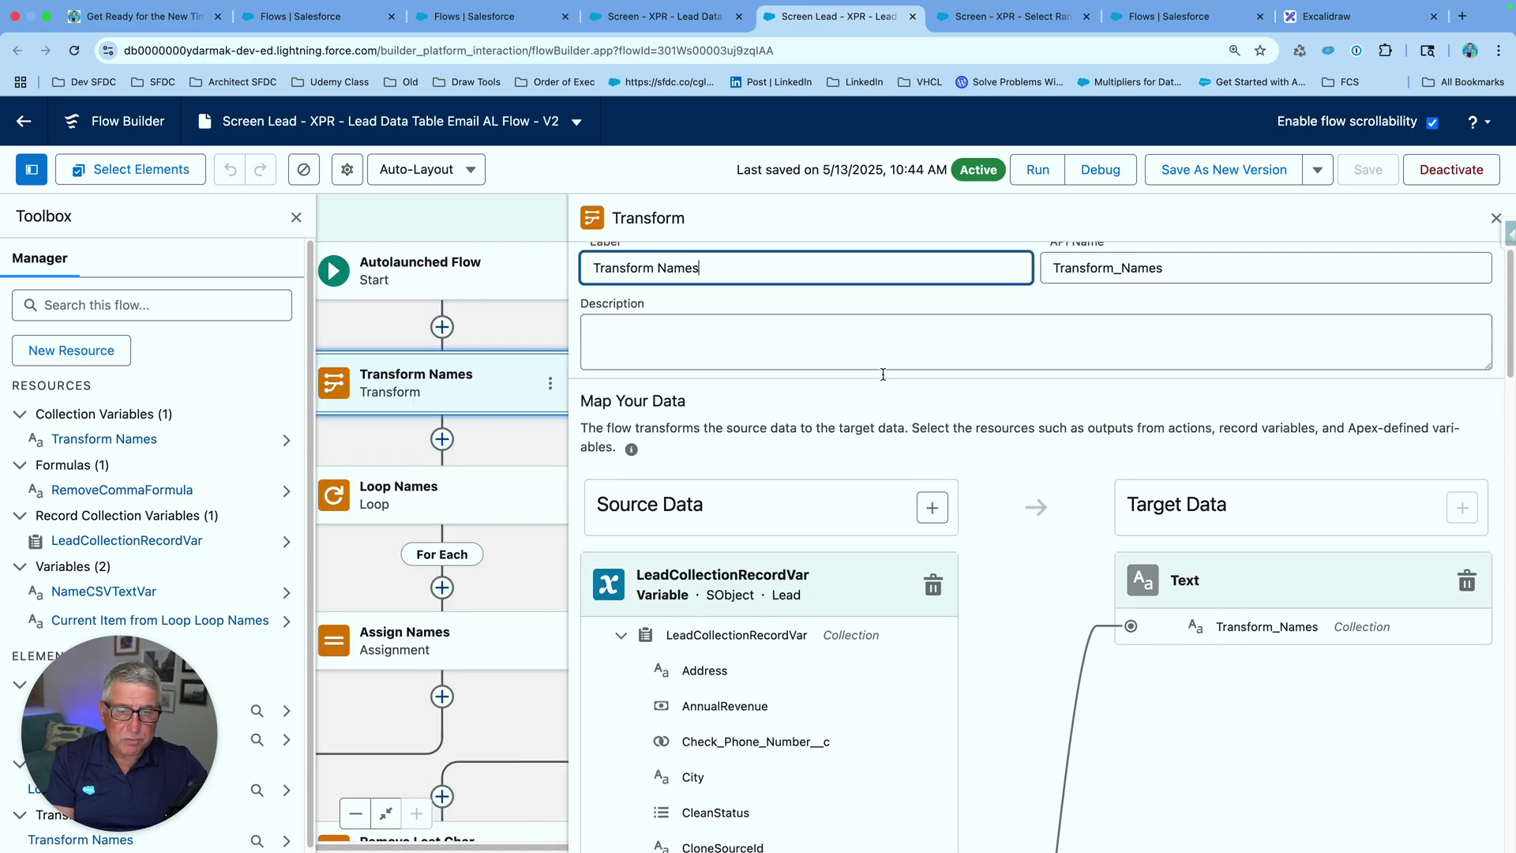
{"action": "scroll", "coordinate": [883, 374], "scroll_direction": "down", "scroll_amount": 4}
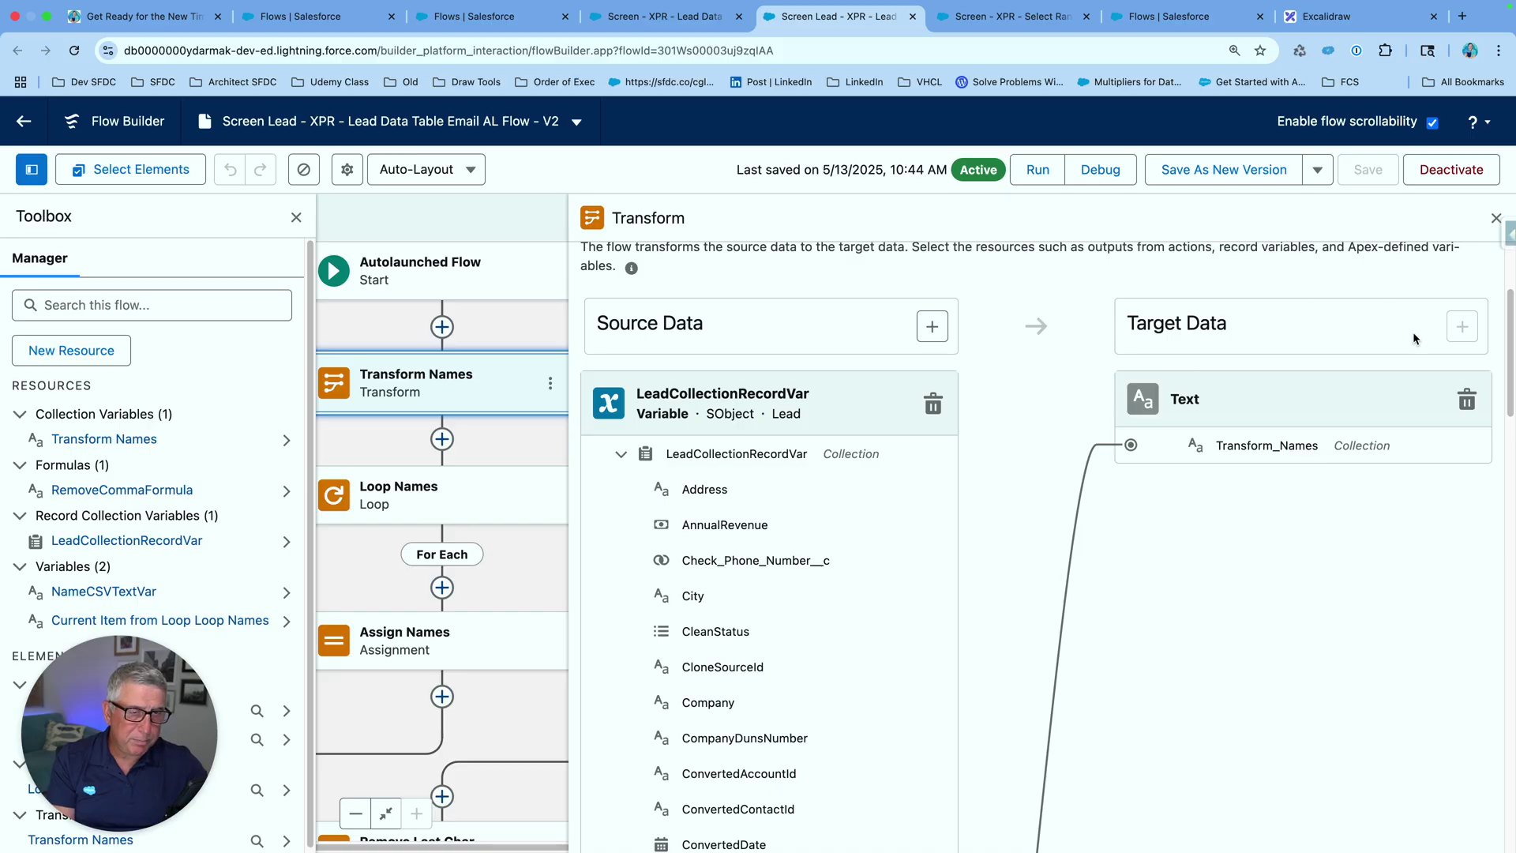
{"action": "scroll", "coordinate": [1244, 349], "scroll_direction": "down", "scroll_amount": 1}
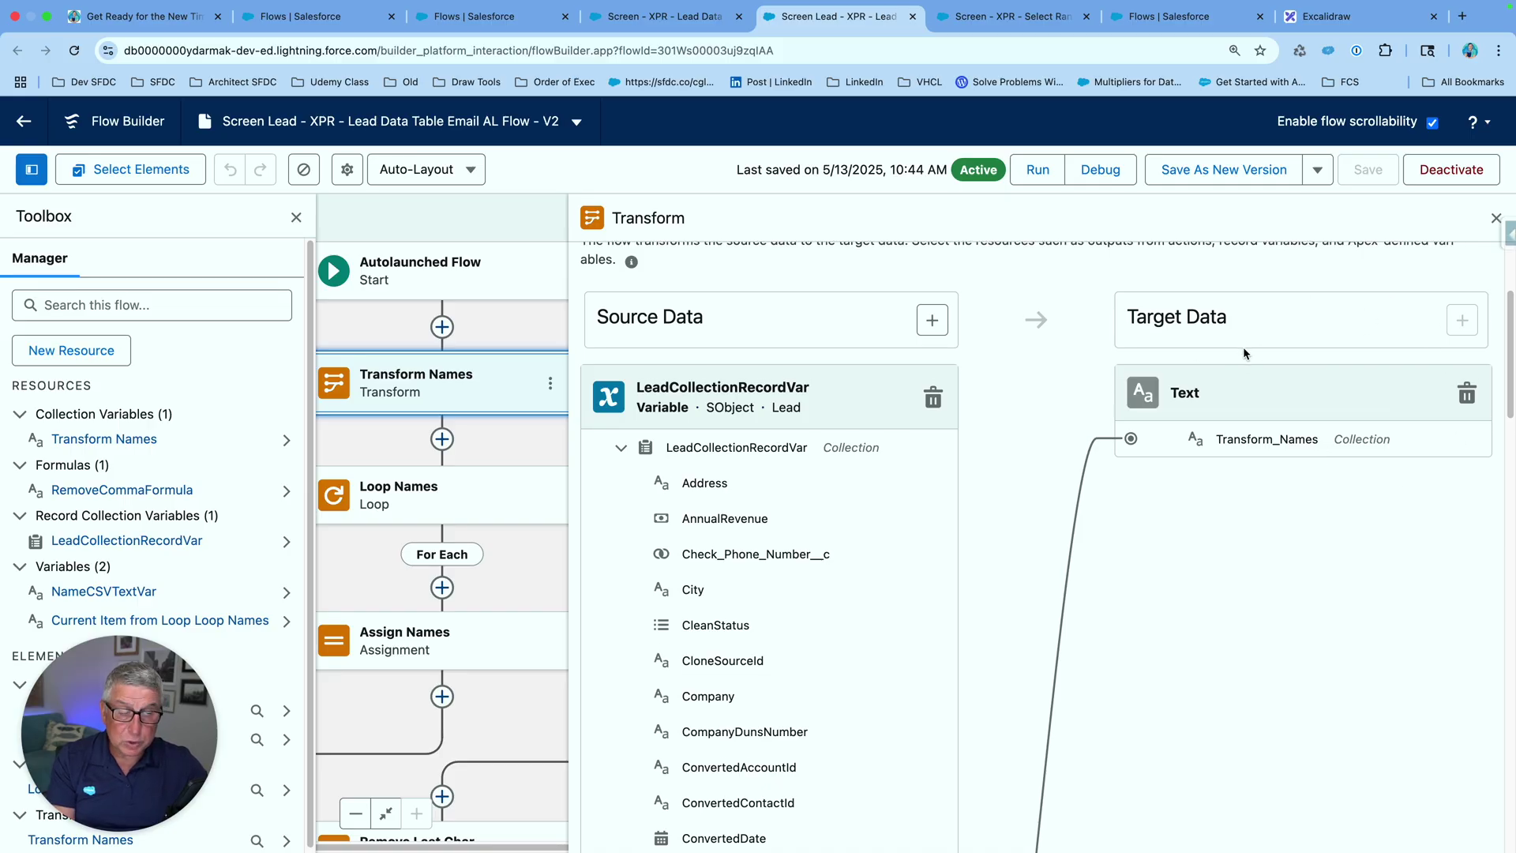
{"action": "scroll", "coordinate": [1243, 348], "scroll_direction": "down", "scroll_amount": 8}
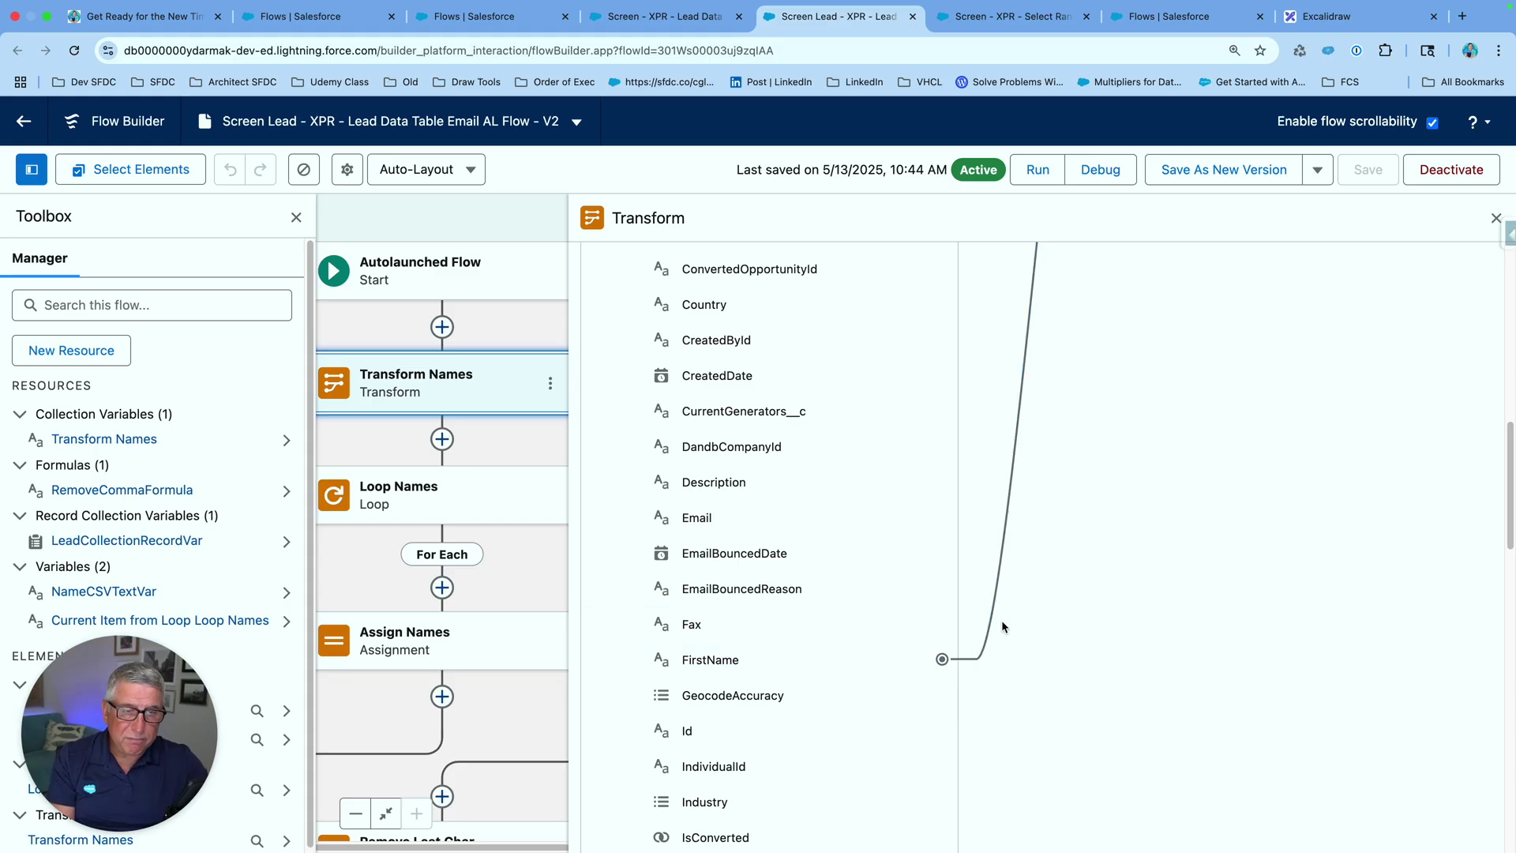
{"action": "scroll", "coordinate": [1026, 601], "scroll_direction": "up", "scroll_amount": 8}
{"action": "scroll", "coordinate": [1048, 591], "scroll_direction": "up", "scroll_amount": 2}
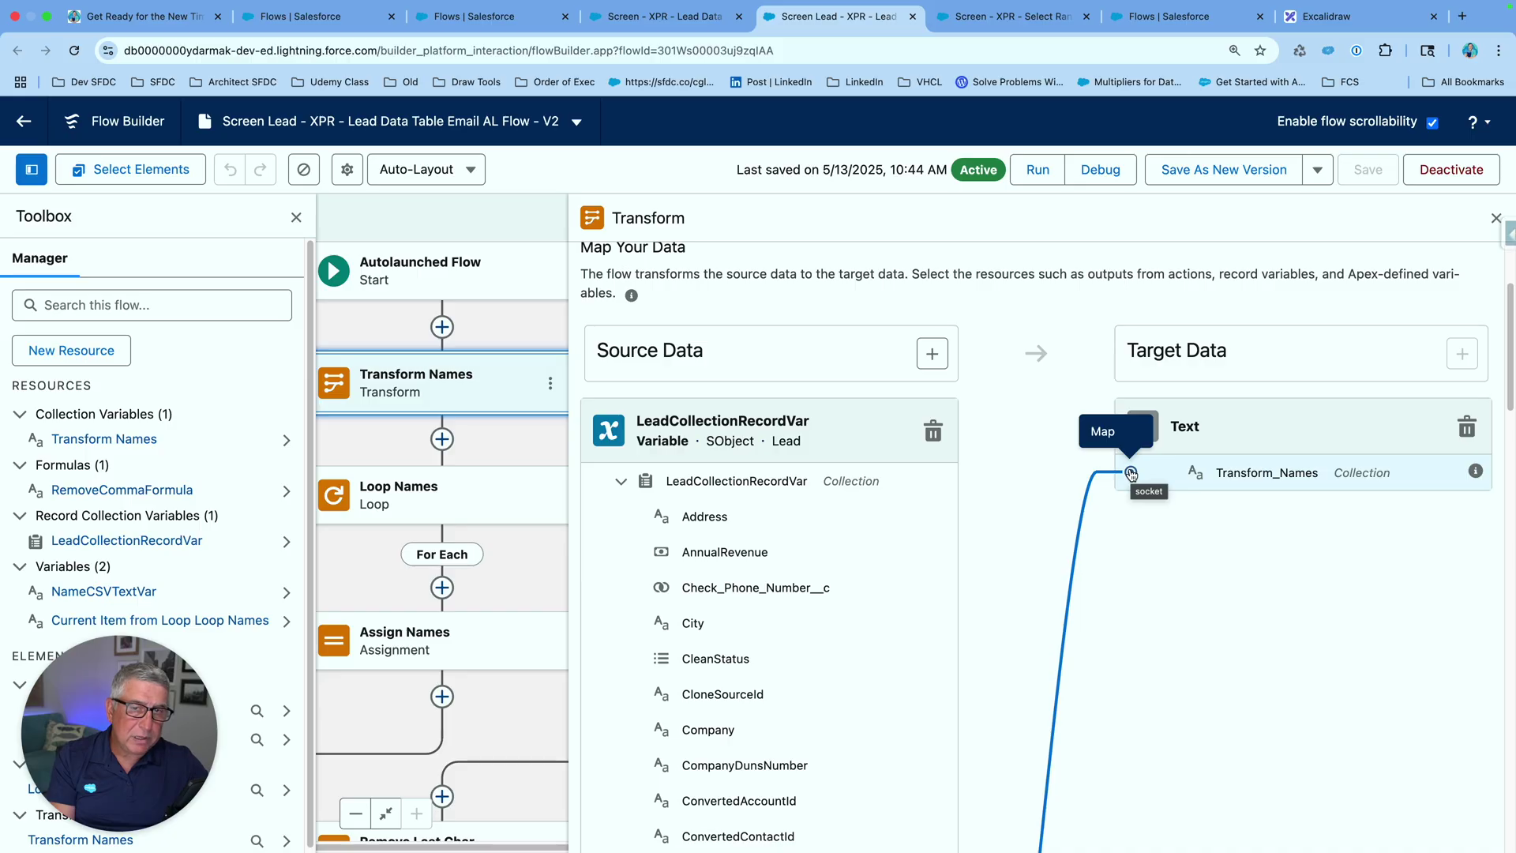
{"action": "left_click", "coordinate": [1494, 220]}
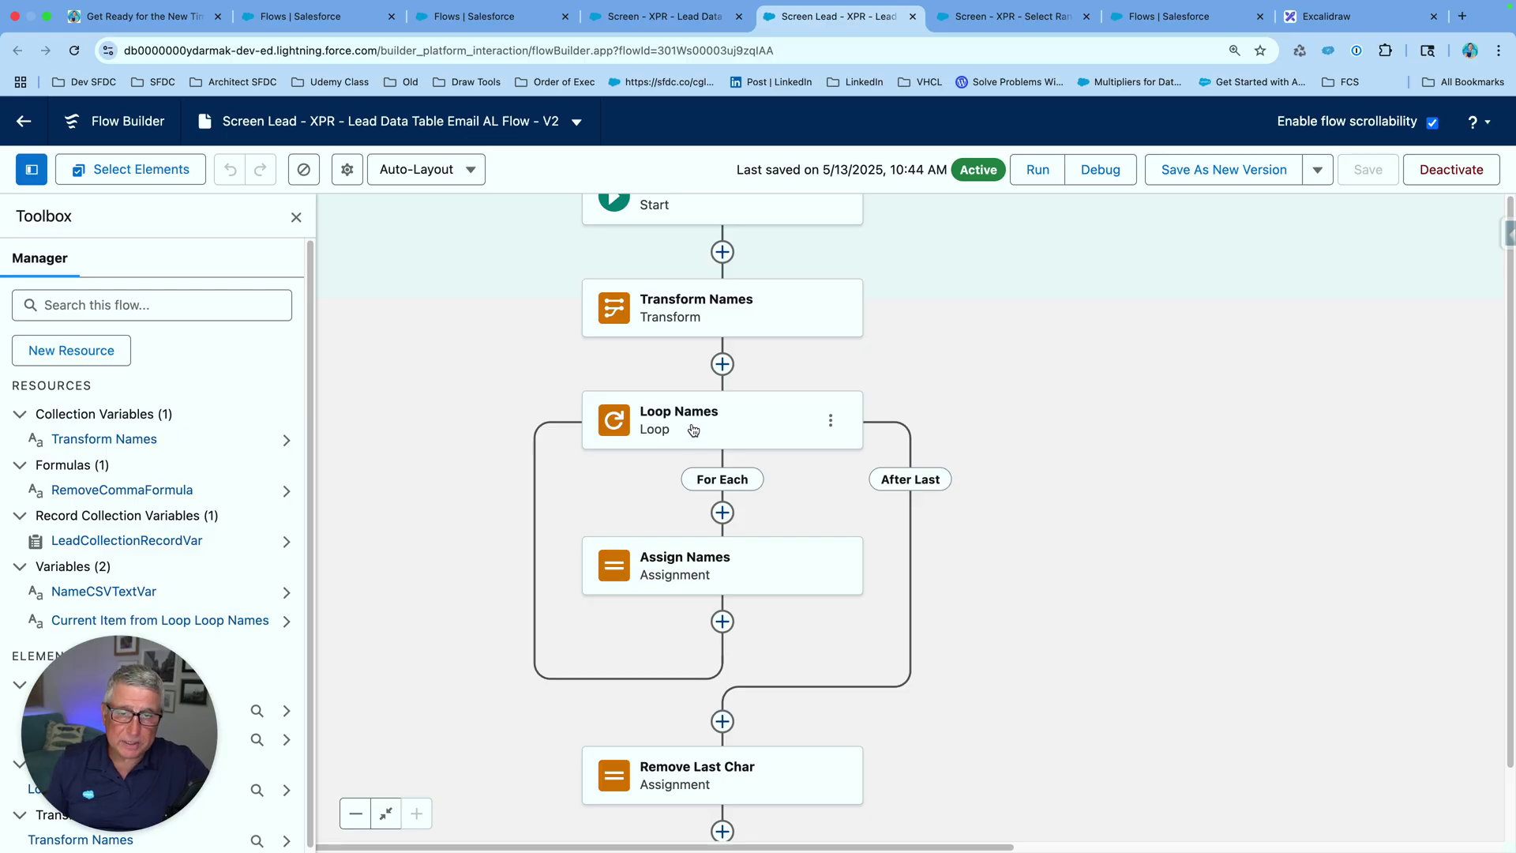
Review the collection variable and iteration direction of the Loop Names element, then close it.
{"action": "left_click", "coordinate": [736, 424]}
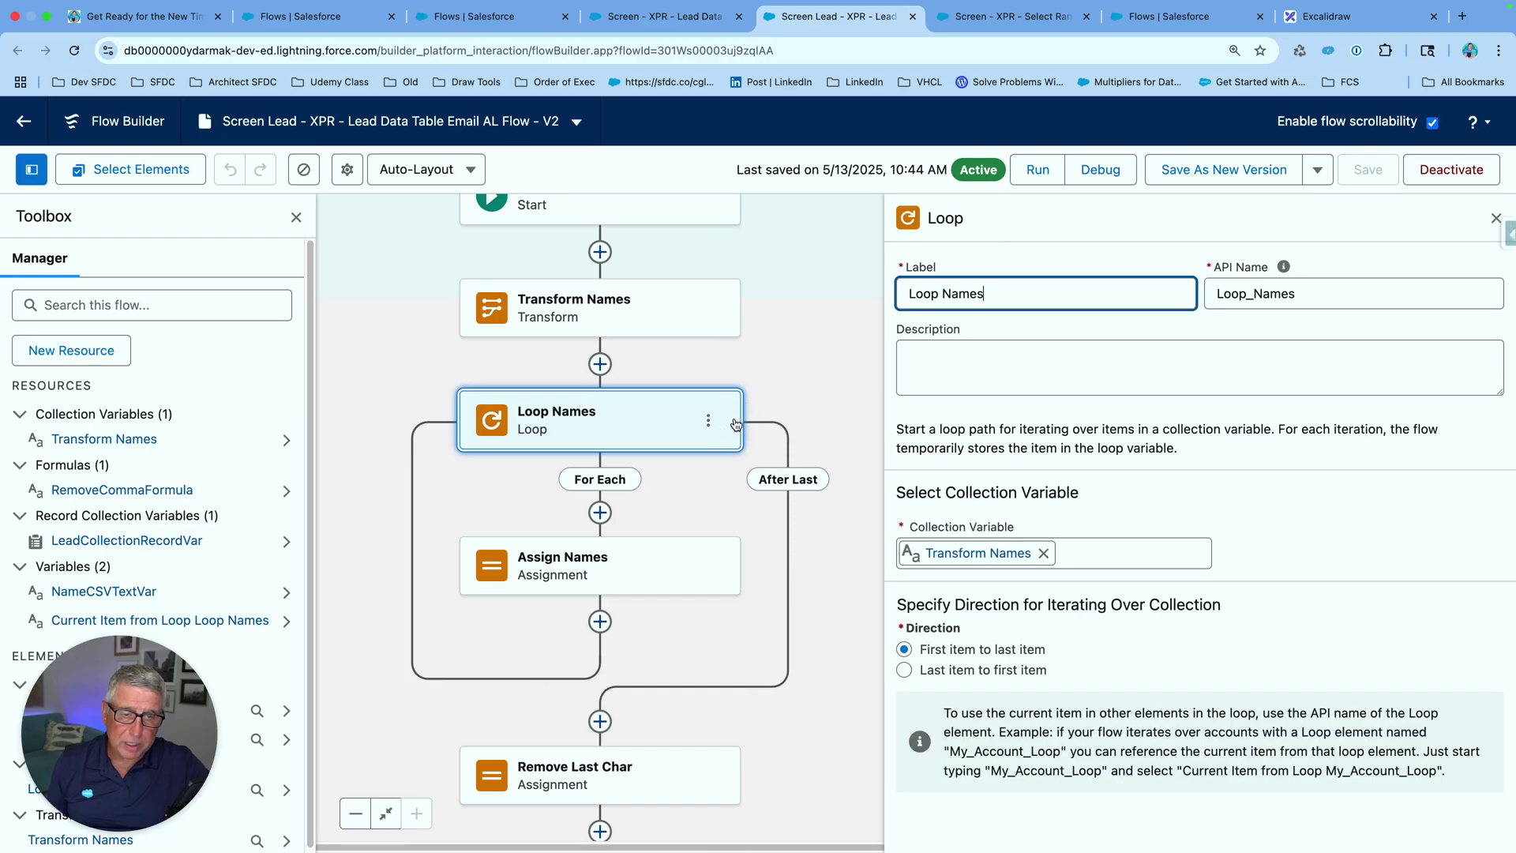
{"action": "left_click", "coordinate": [1493, 220]}
Review how the Assign Names element adds the current loop item and a comma separator to NameCSVTextVar, then close it.
{"action": "left_click_drag", "start_coordinate": [947, 541], "coordinate": [1066, 314]}
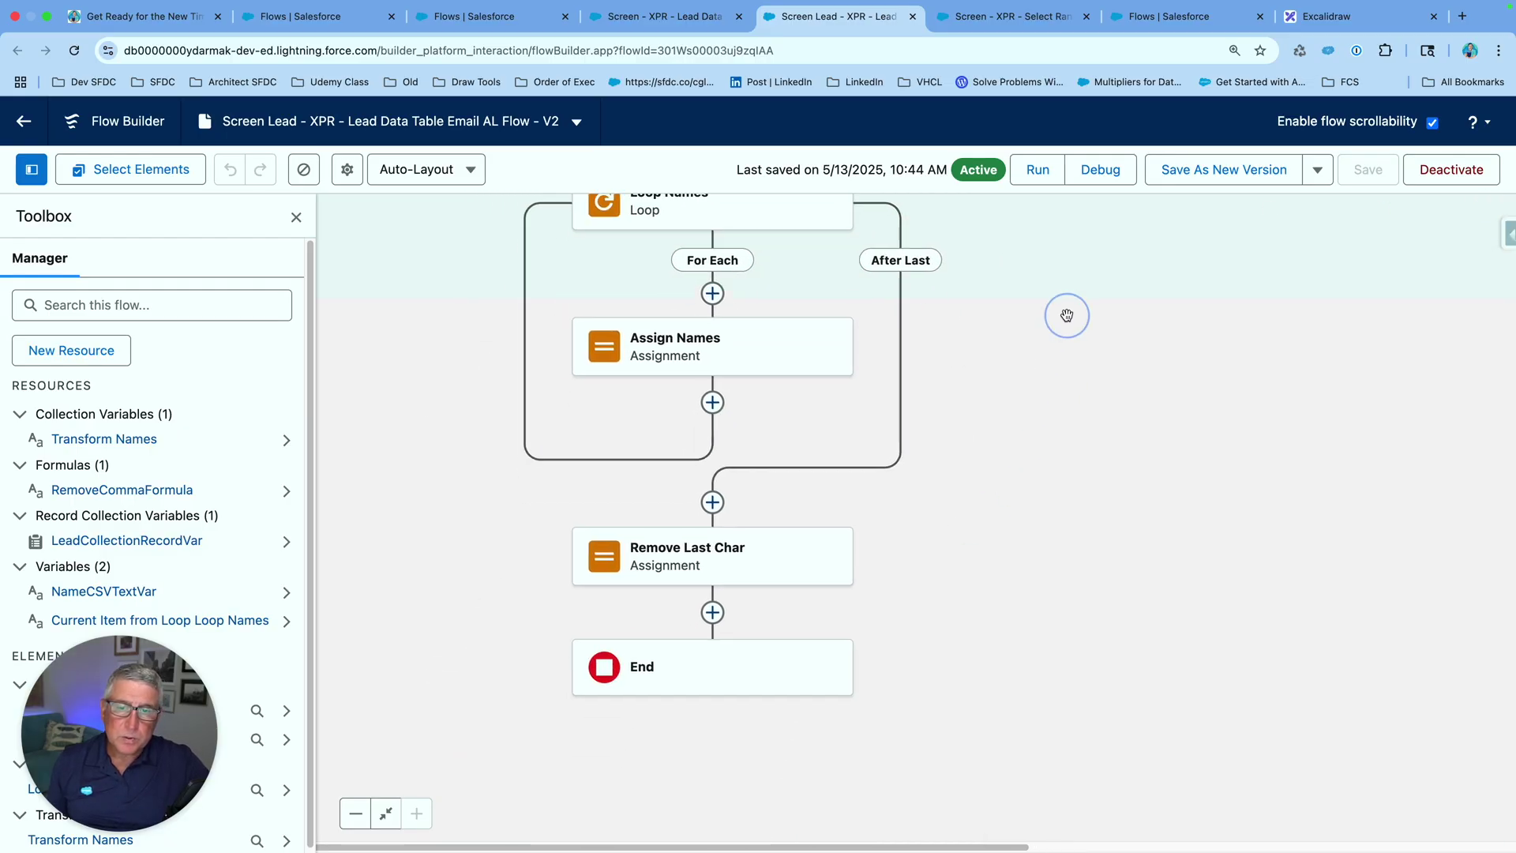
{"action": "left_click", "coordinate": [711, 345]}
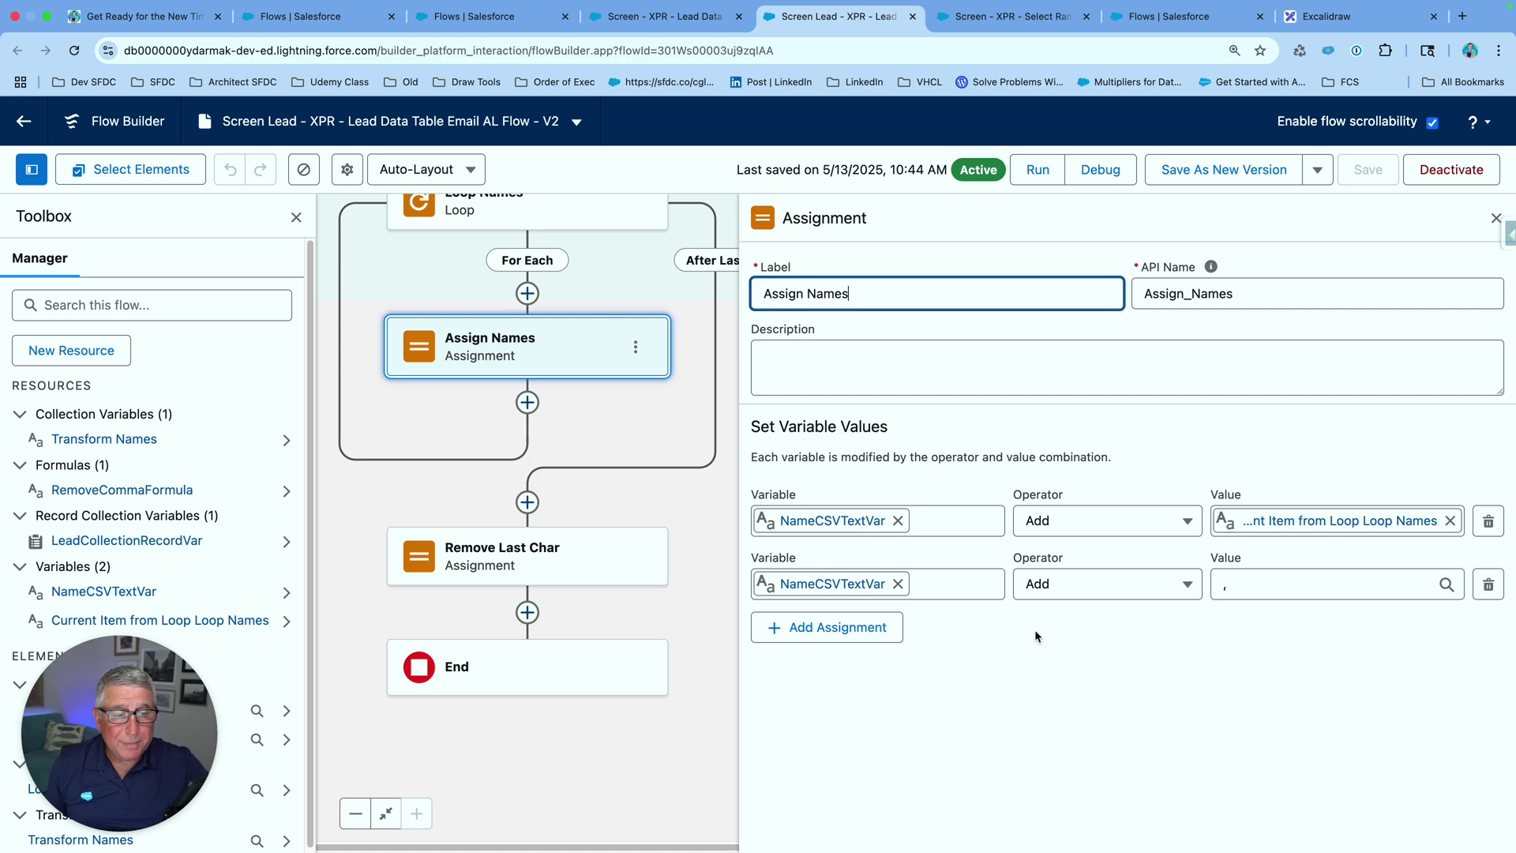
{"action": "left_click", "coordinate": [1225, 584]}
{"action": "type", "text": ","}
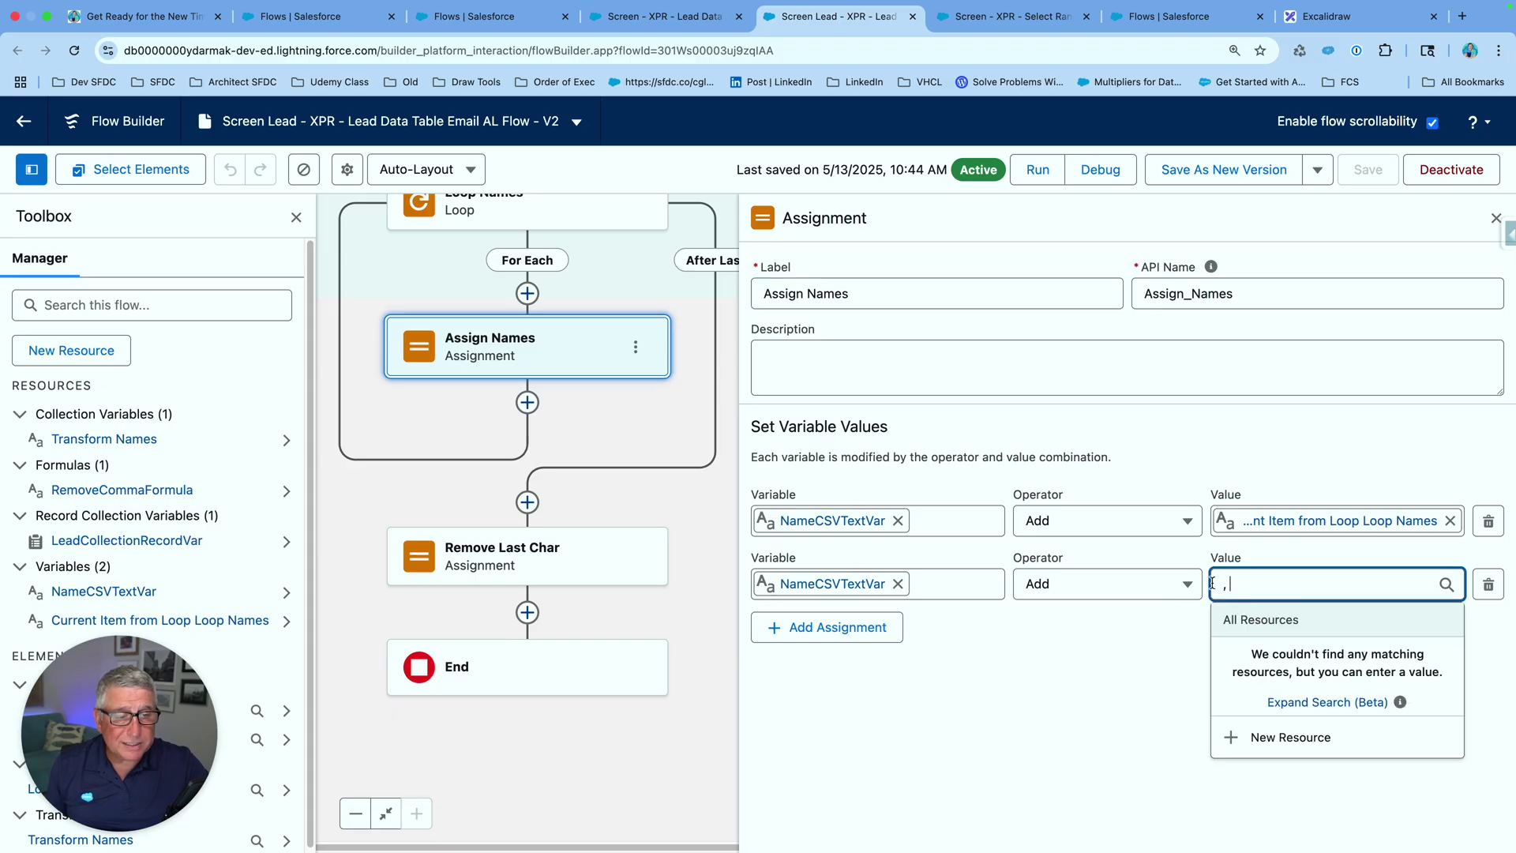
{"action": "left_click", "coordinate": [1182, 563]}
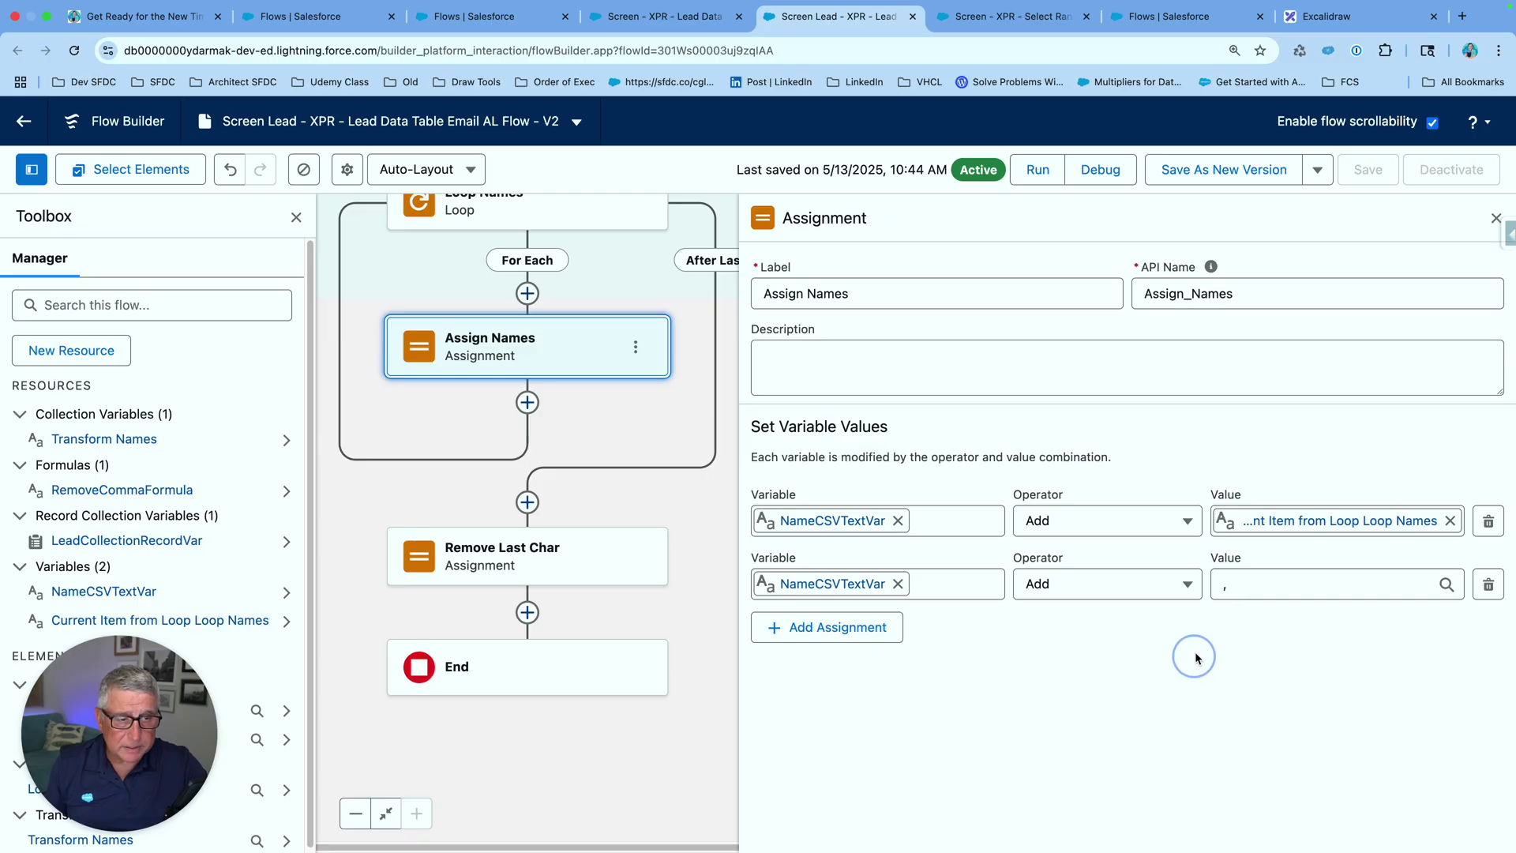
{"action": "left_click", "coordinate": [1497, 217]}
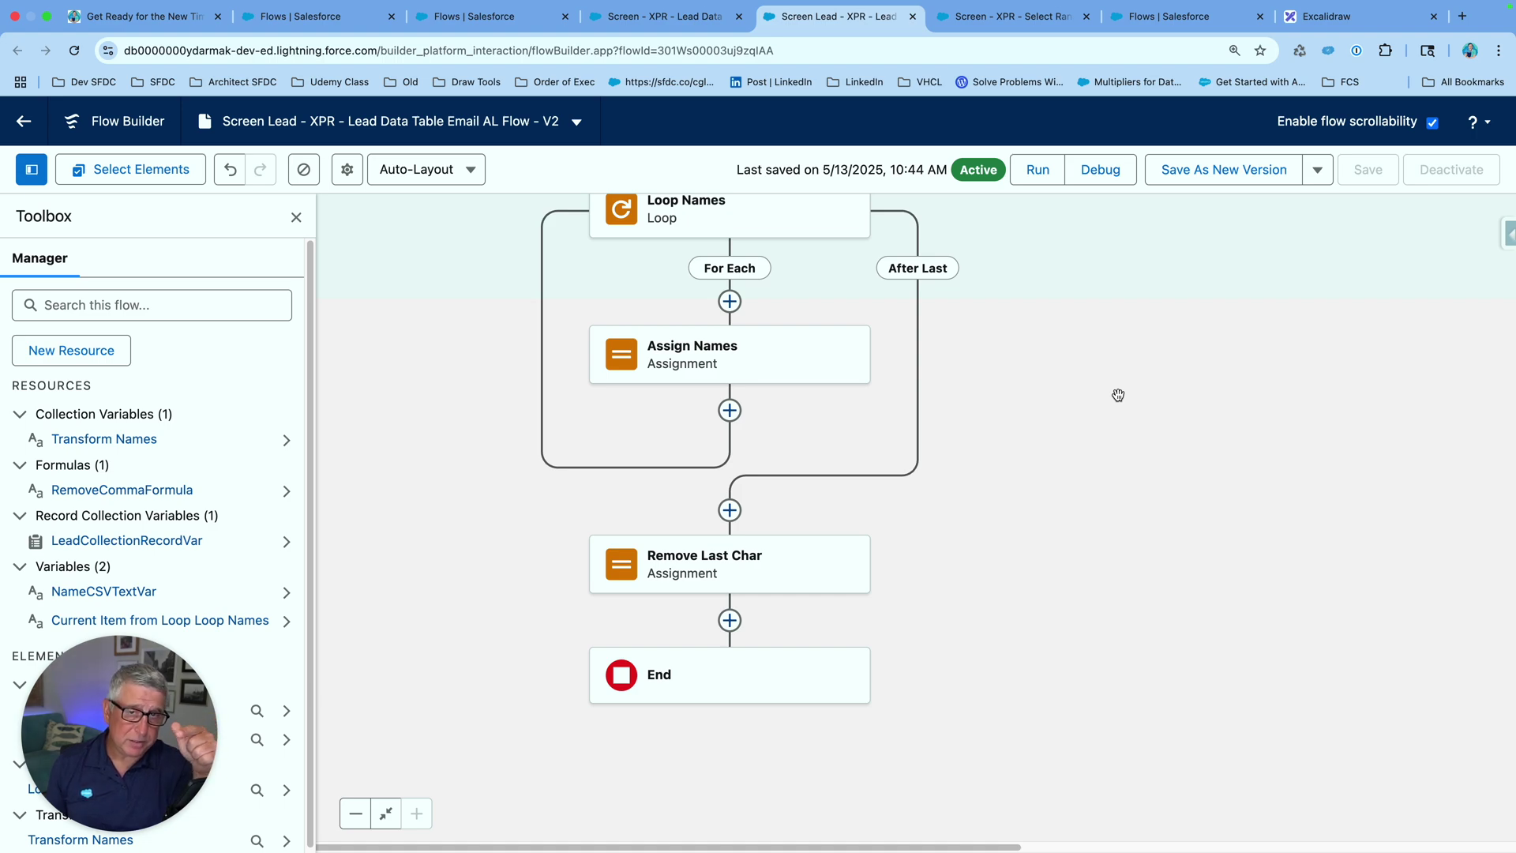
Inspect the Remove Last Char assignment together with the RemoveCommaFormula and NameCSVTextVar resources it uses.
{"action": "left_click", "coordinate": [711, 573]}
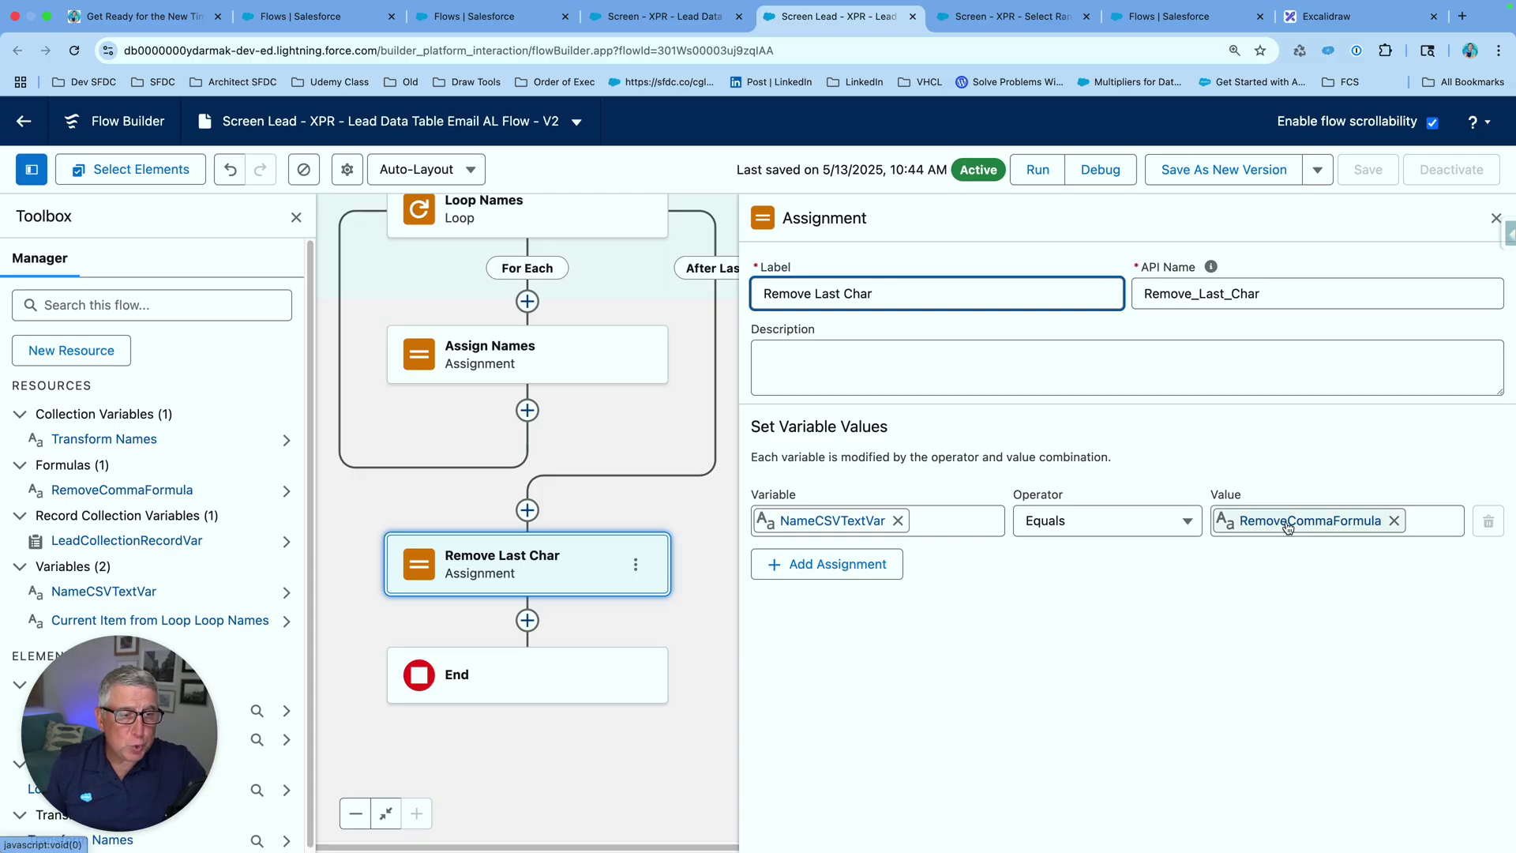
{"action": "scroll", "coordinate": [125, 592], "scroll_direction": "down", "scroll_amount": 1}
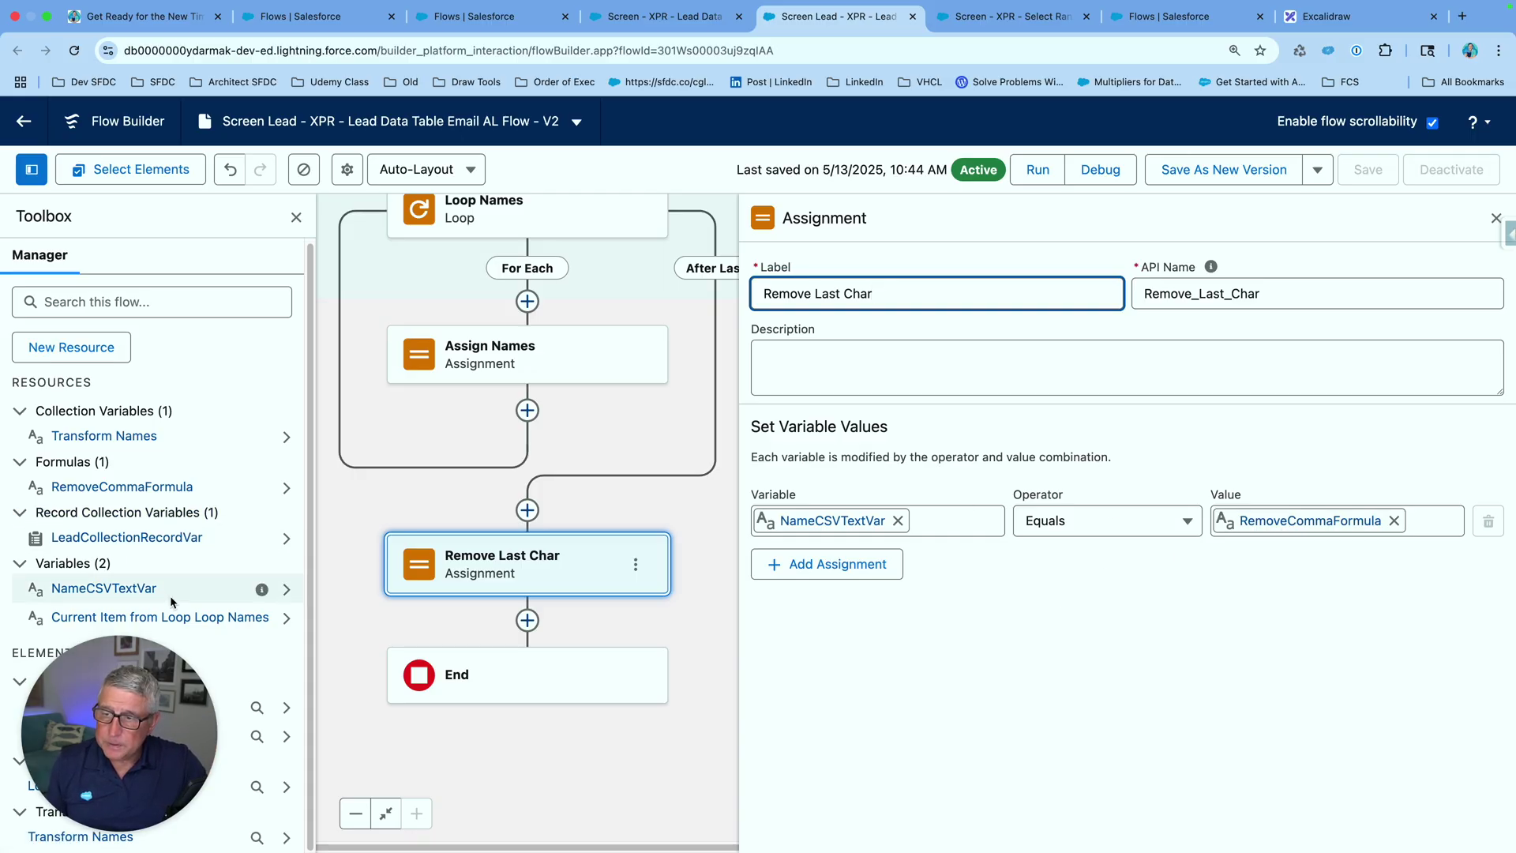
{"action": "left_click", "coordinate": [118, 481]}
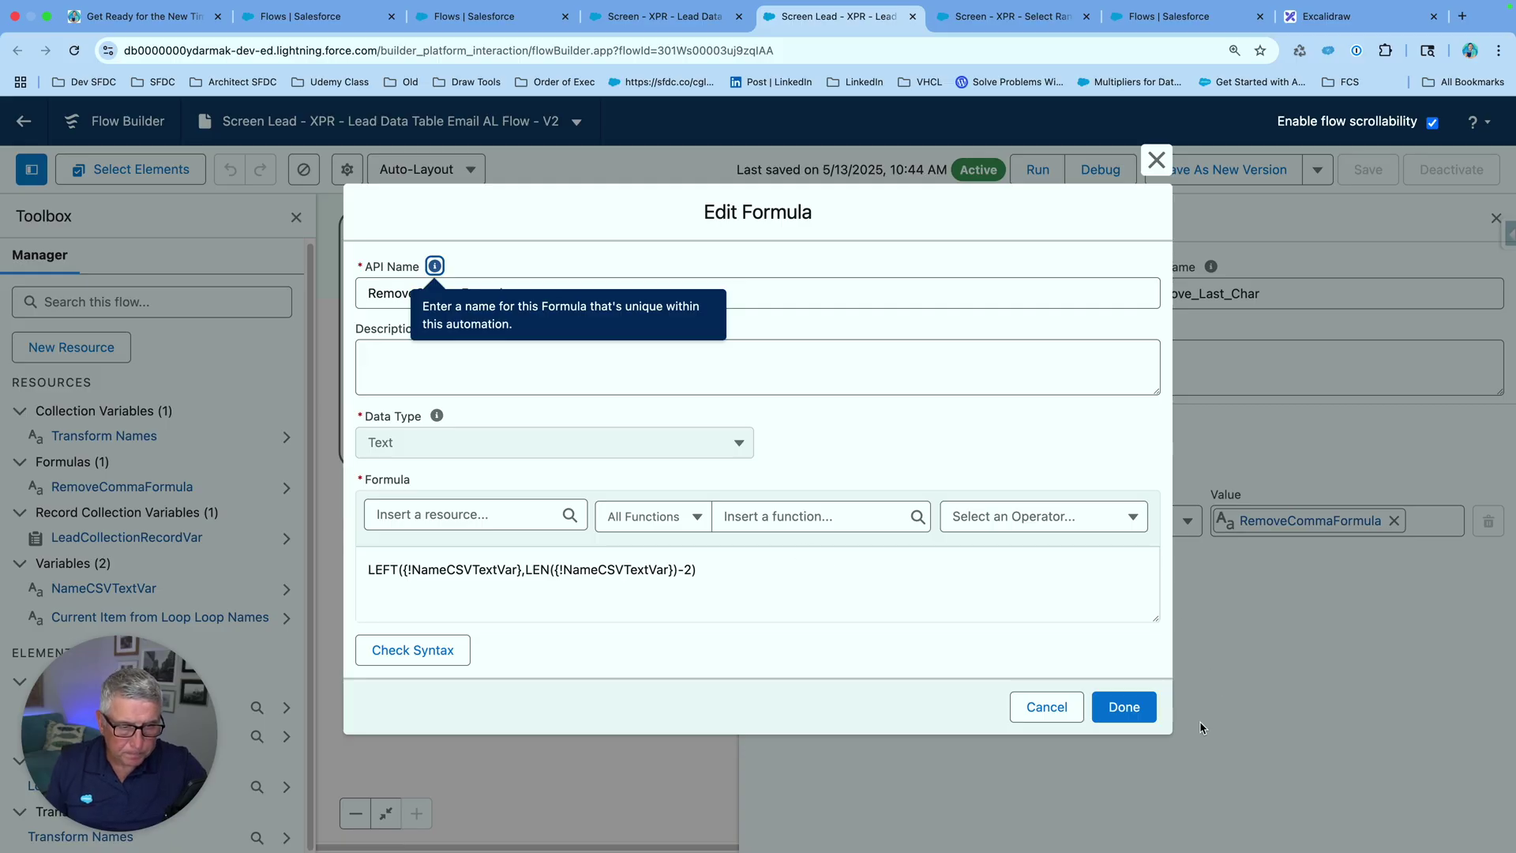
{"action": "left_click", "coordinate": [1134, 711]}
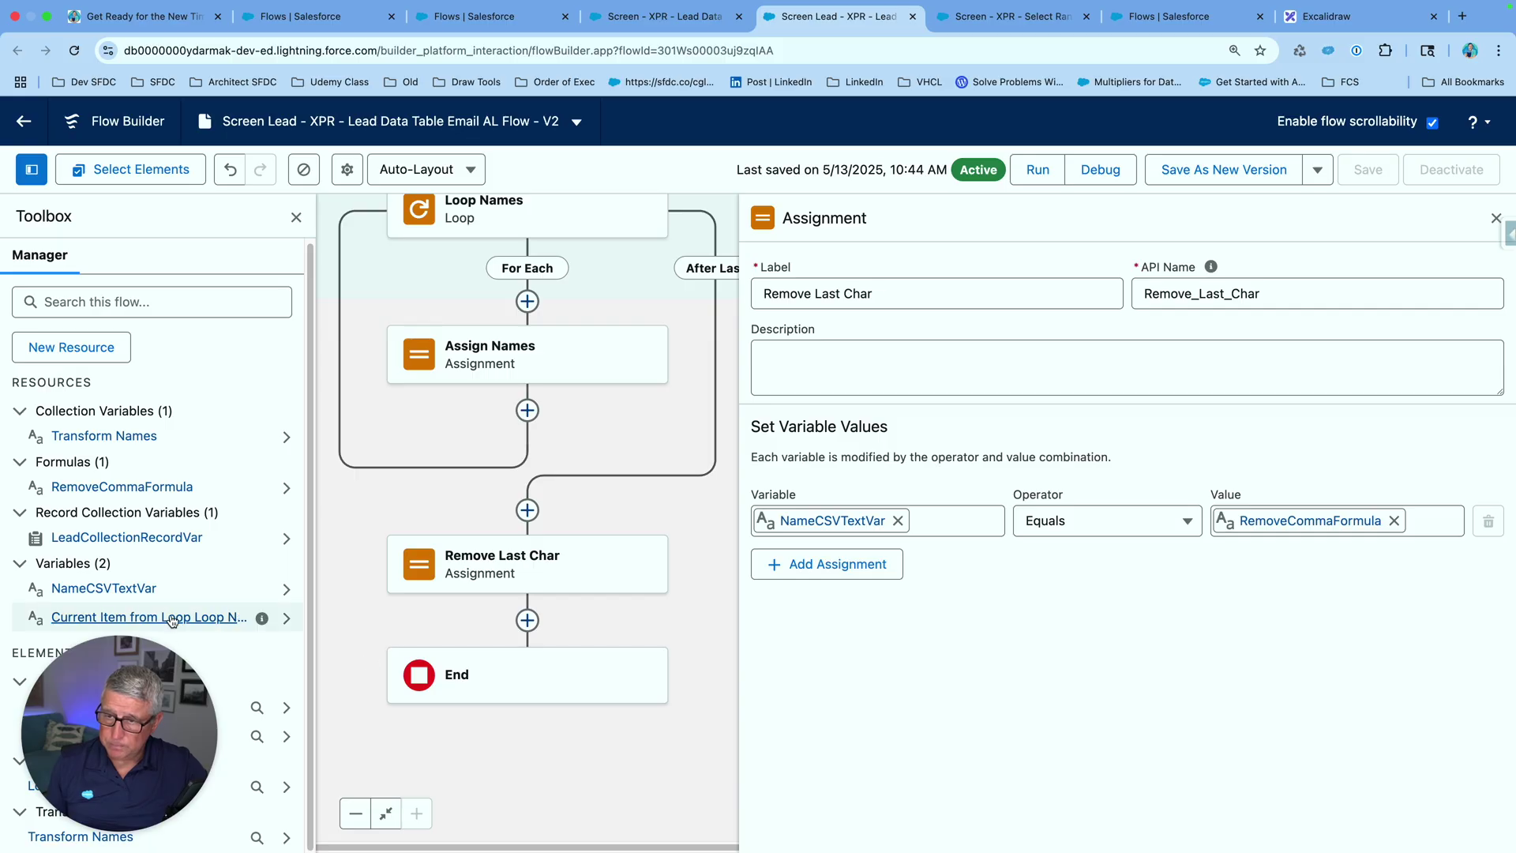
{"action": "left_click", "coordinate": [126, 588]}
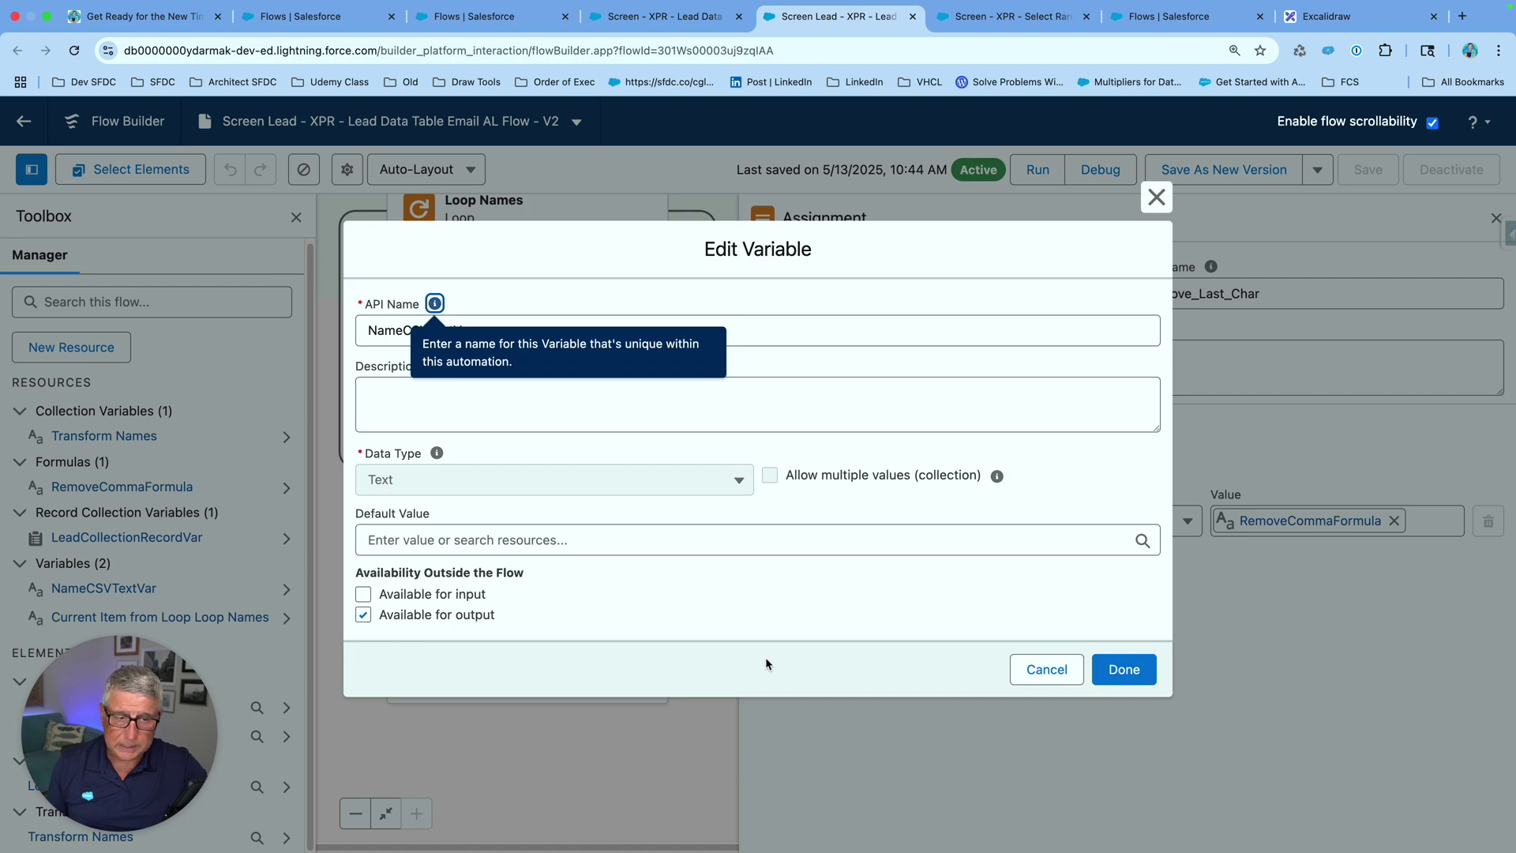
{"action": "left_click", "coordinate": [1050, 670]}
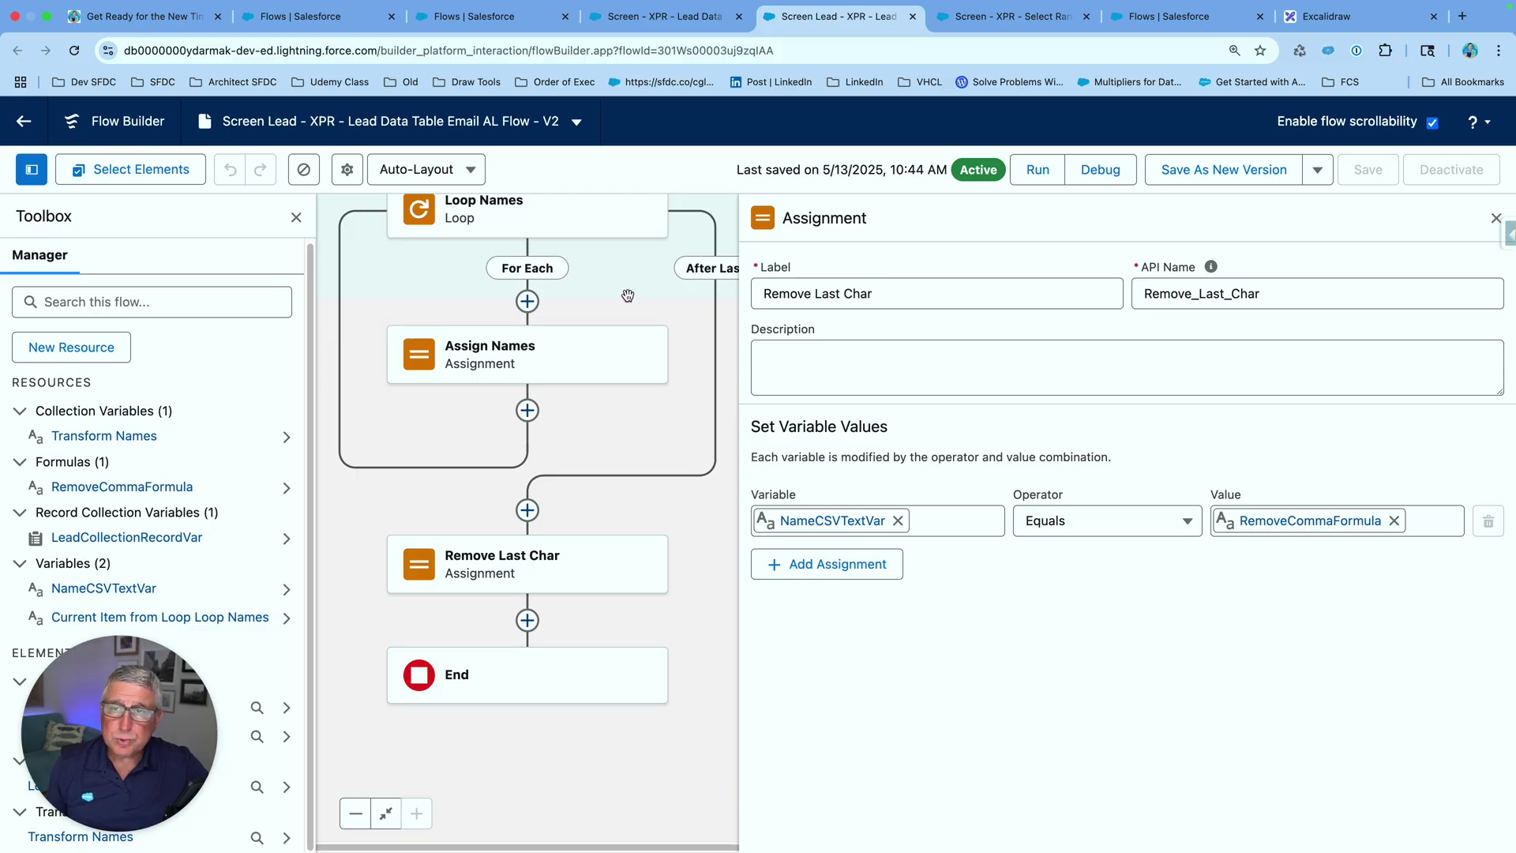
Return to the Lead Data Table Email screen flow and close its open Lead Screen editor.
{"action": "left_click", "coordinate": [659, 17]}
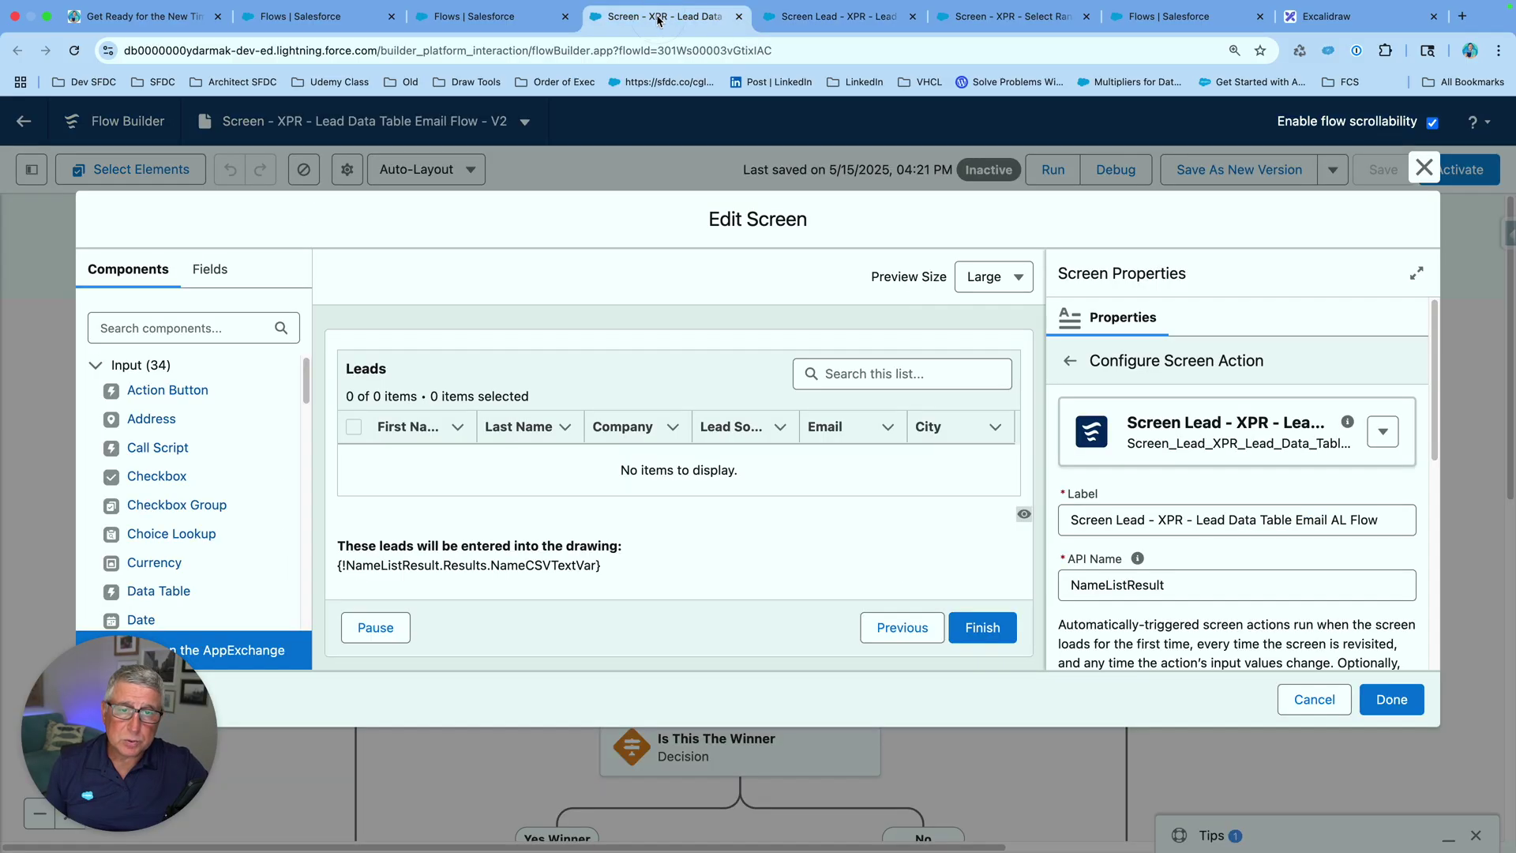
{"action": "left_click", "coordinate": [1423, 168]}
{"action": "left_click_drag", "start_coordinate": [974, 291], "coordinate": [971, 439]}
{"action": "scroll", "coordinate": [992, 382], "scroll_direction": "up", "scroll_amount": 2}
Review the Get Leads element's object, email filter, sort order and record storage settings.
{"action": "left_click", "coordinate": [762, 363]}
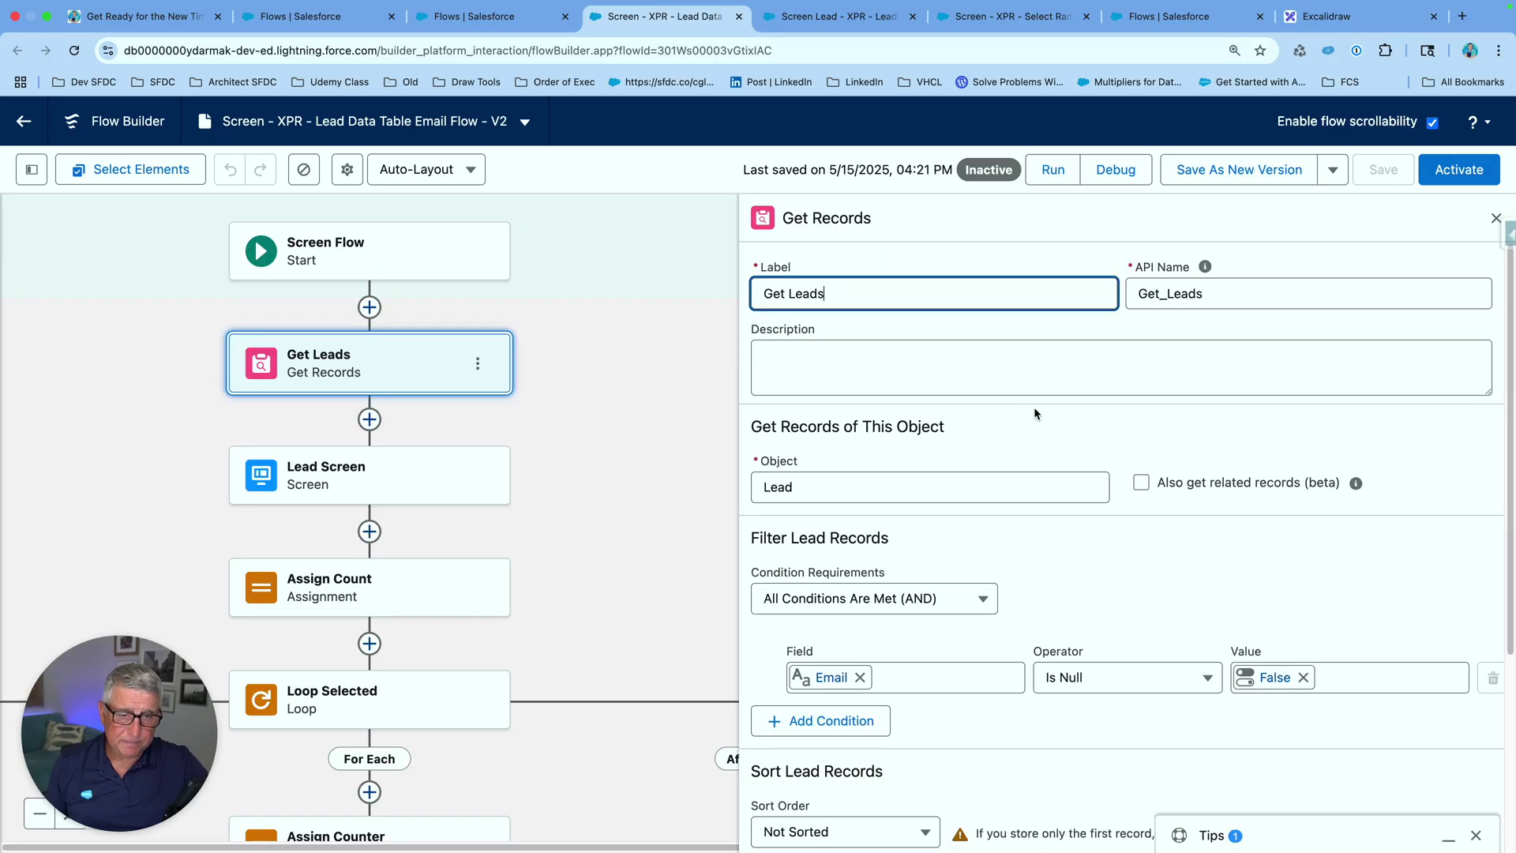
{"action": "scroll", "coordinate": [1034, 411], "scroll_direction": "down", "scroll_amount": 2}
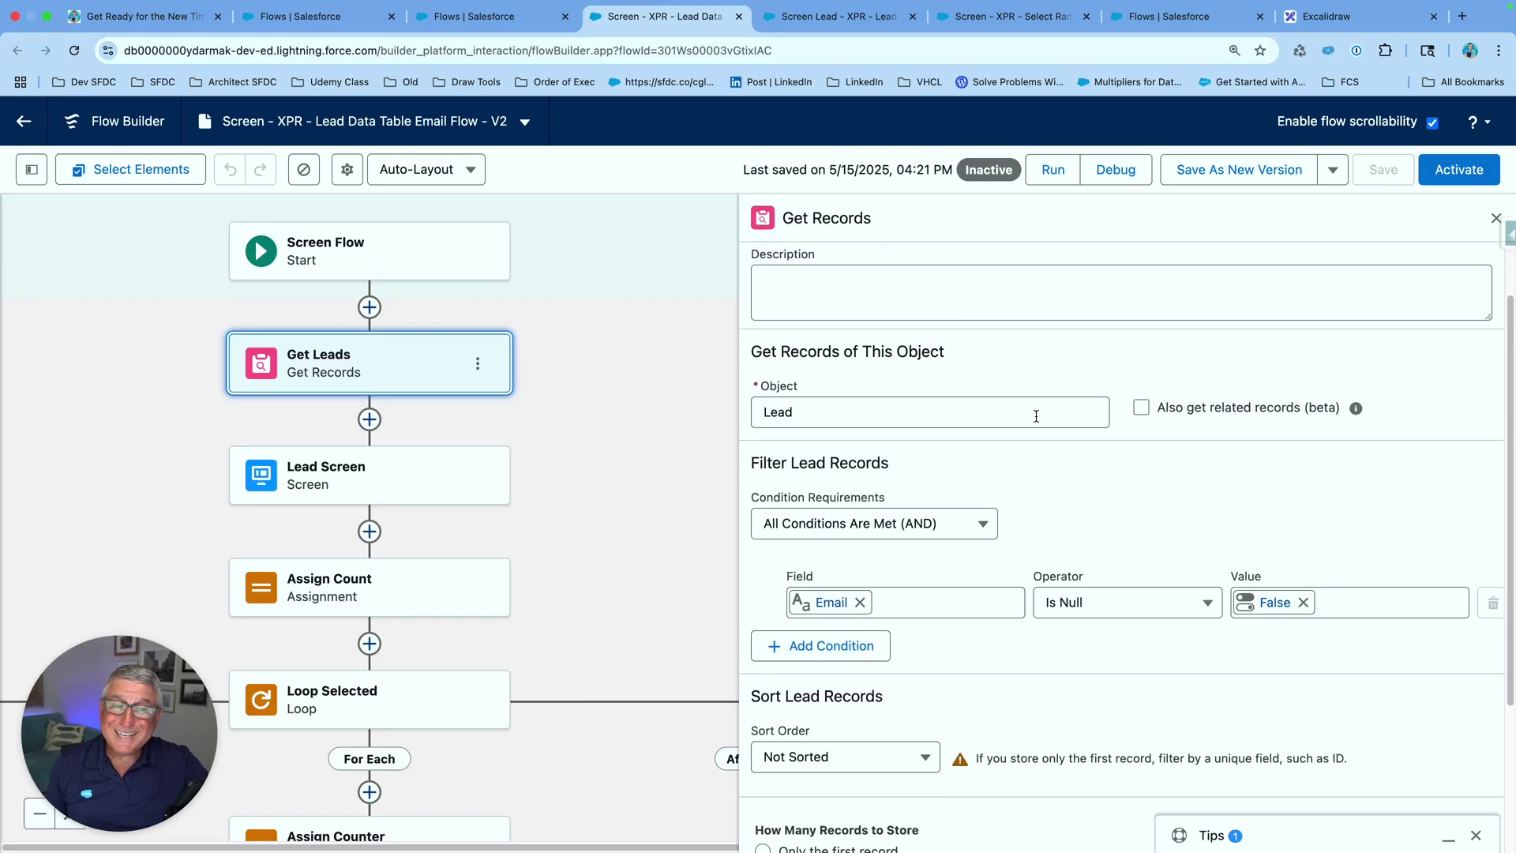
{"action": "scroll", "coordinate": [1059, 433], "scroll_direction": "down", "scroll_amount": 1}
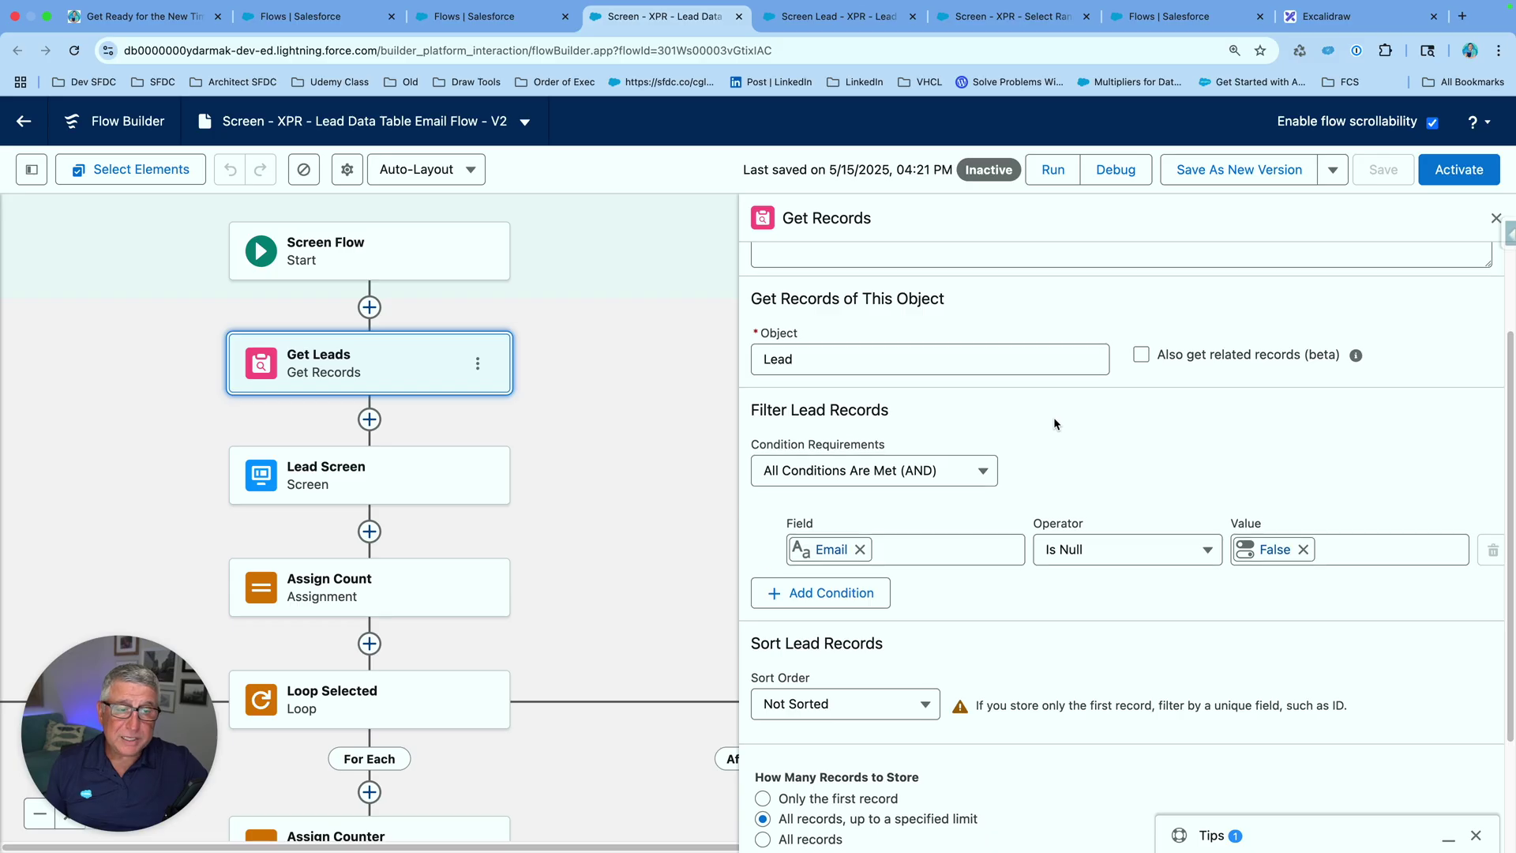
{"action": "scroll", "coordinate": [1053, 424], "scroll_direction": "down", "scroll_amount": 2}
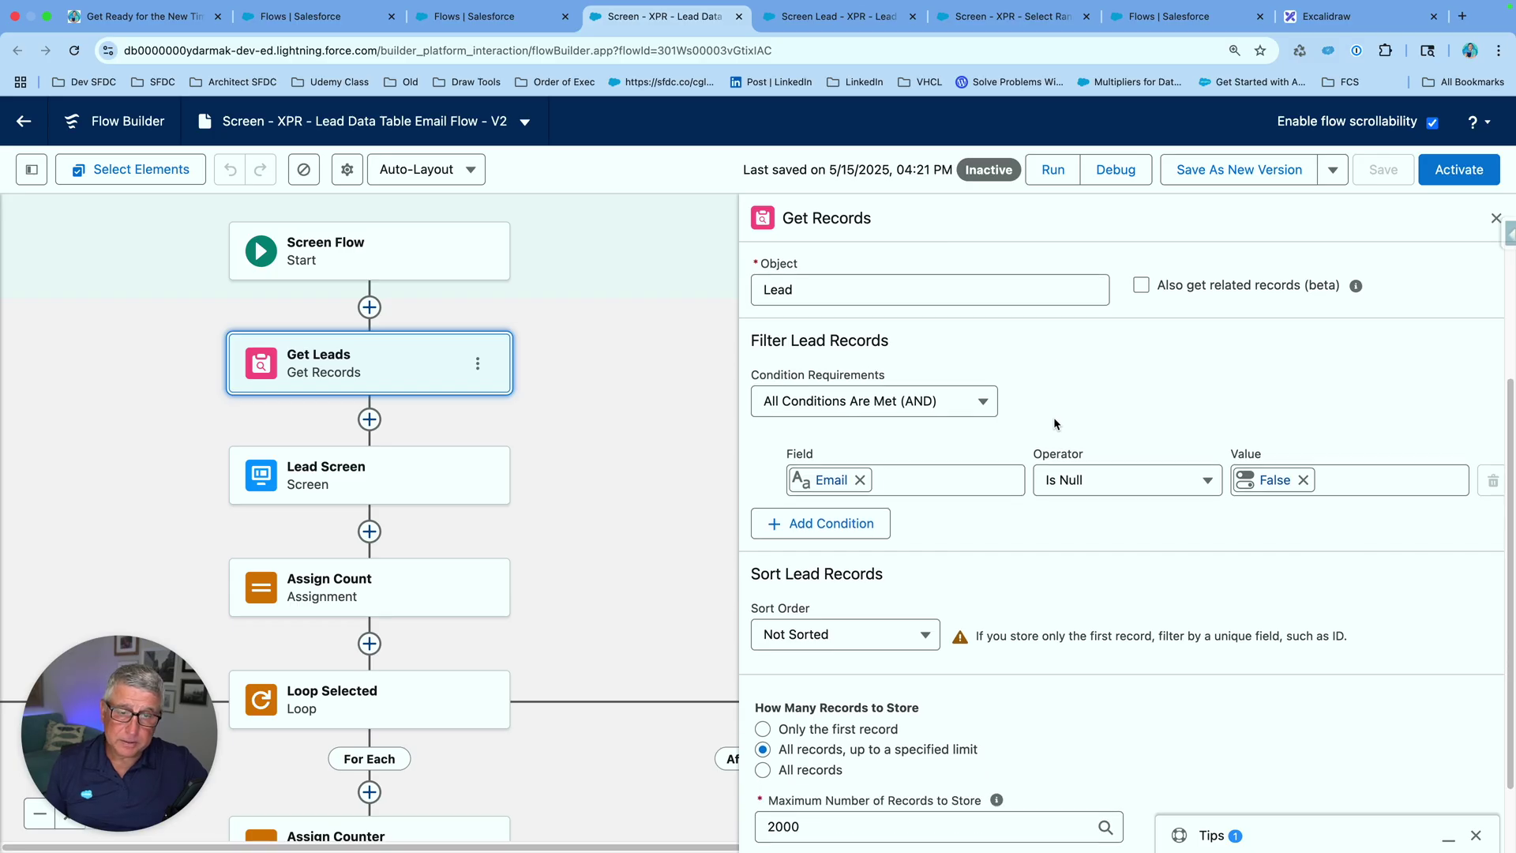
{"action": "scroll", "coordinate": [1053, 424], "scroll_direction": "down", "scroll_amount": 2}
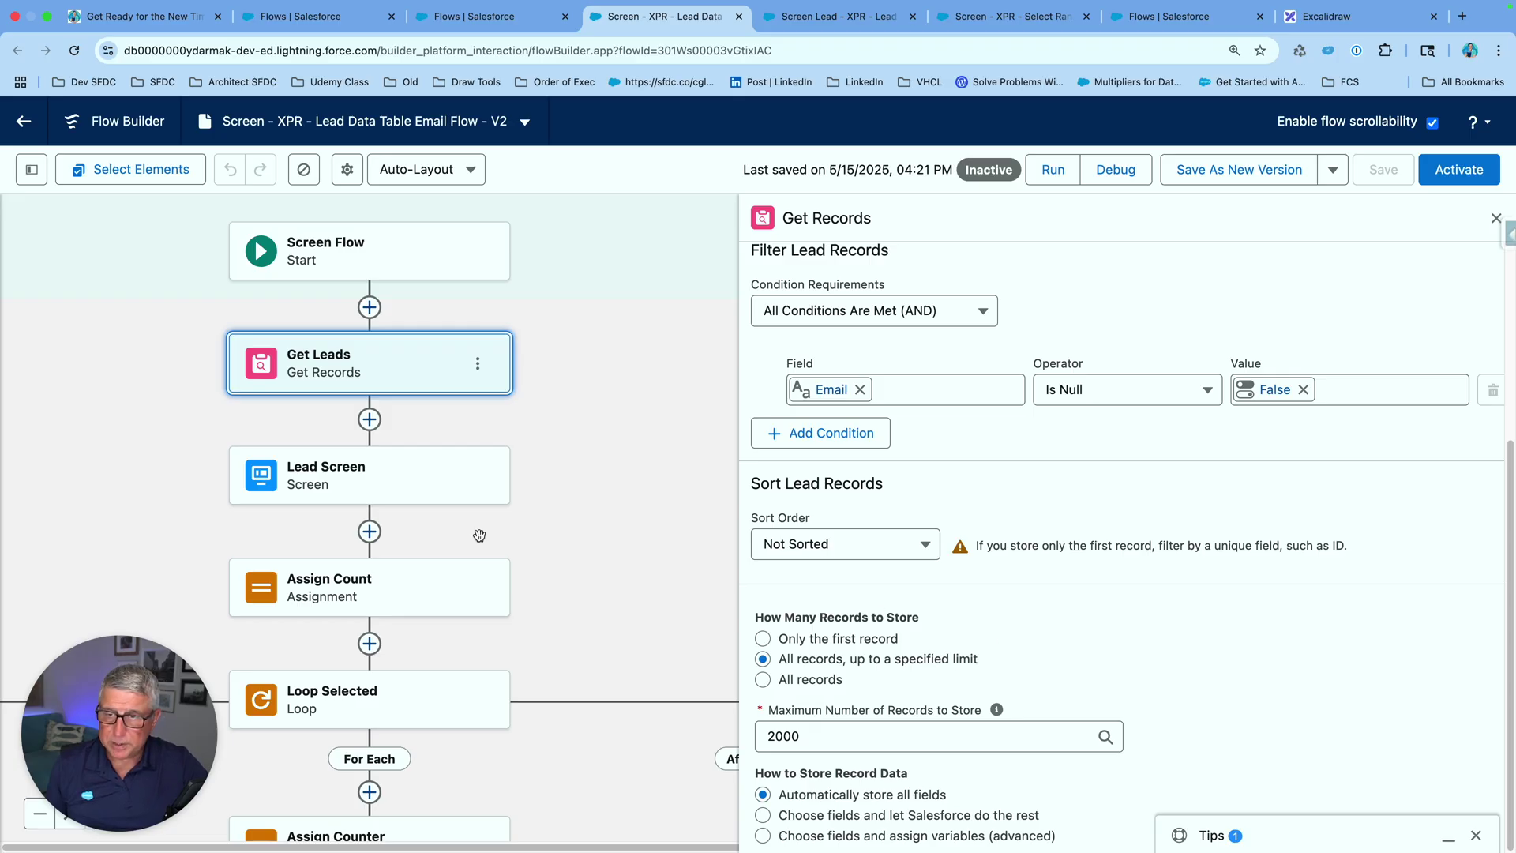
Open the Lead Screen and review the Leads data table's source and row settings and the display text below it.
{"action": "left_click", "coordinate": [375, 484]}
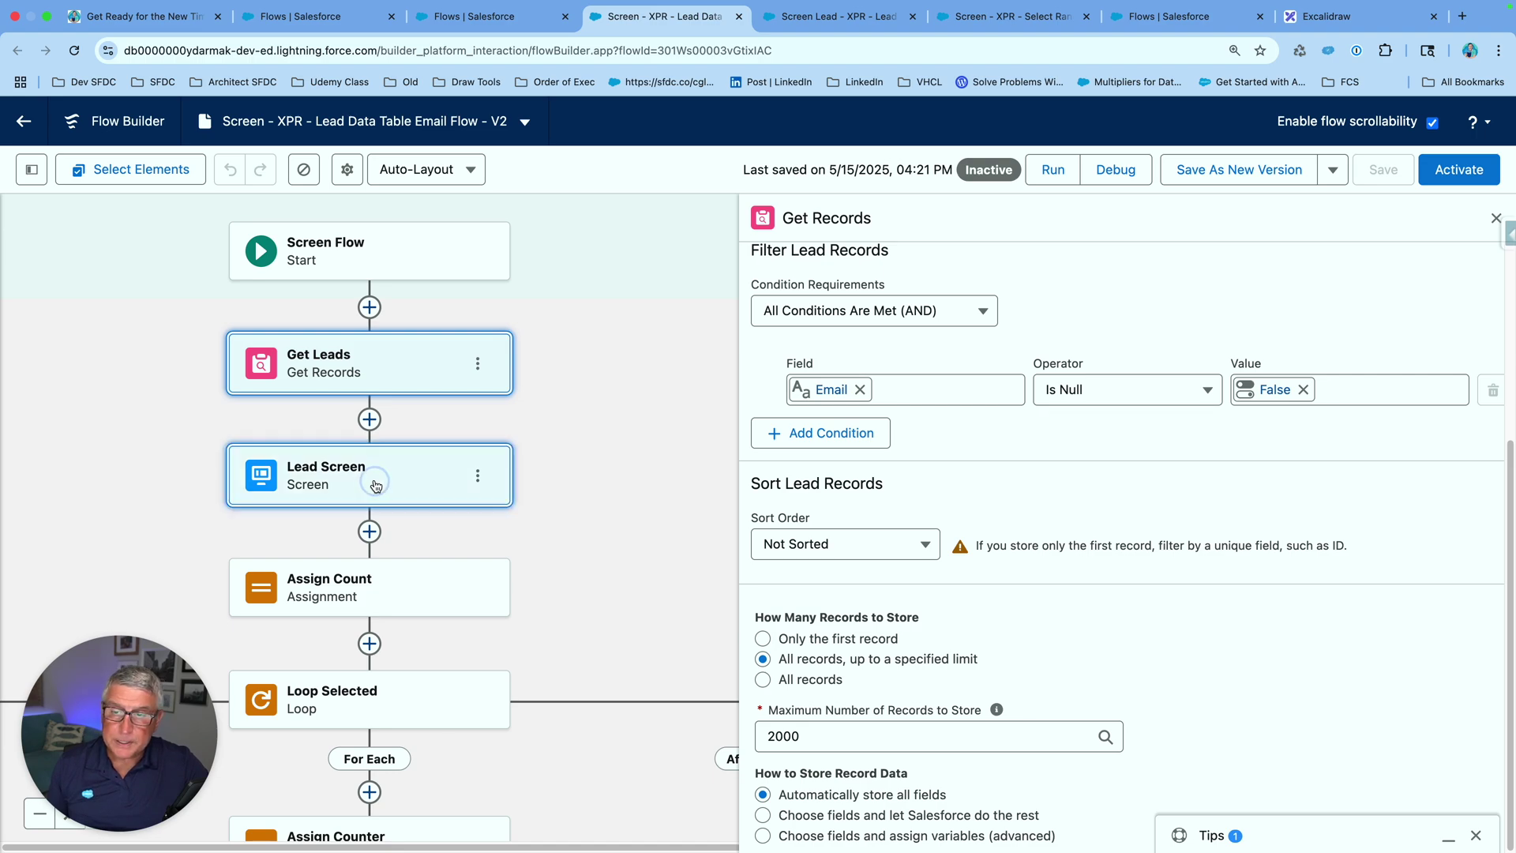
{"action": "left_click", "coordinate": [623, 464]}
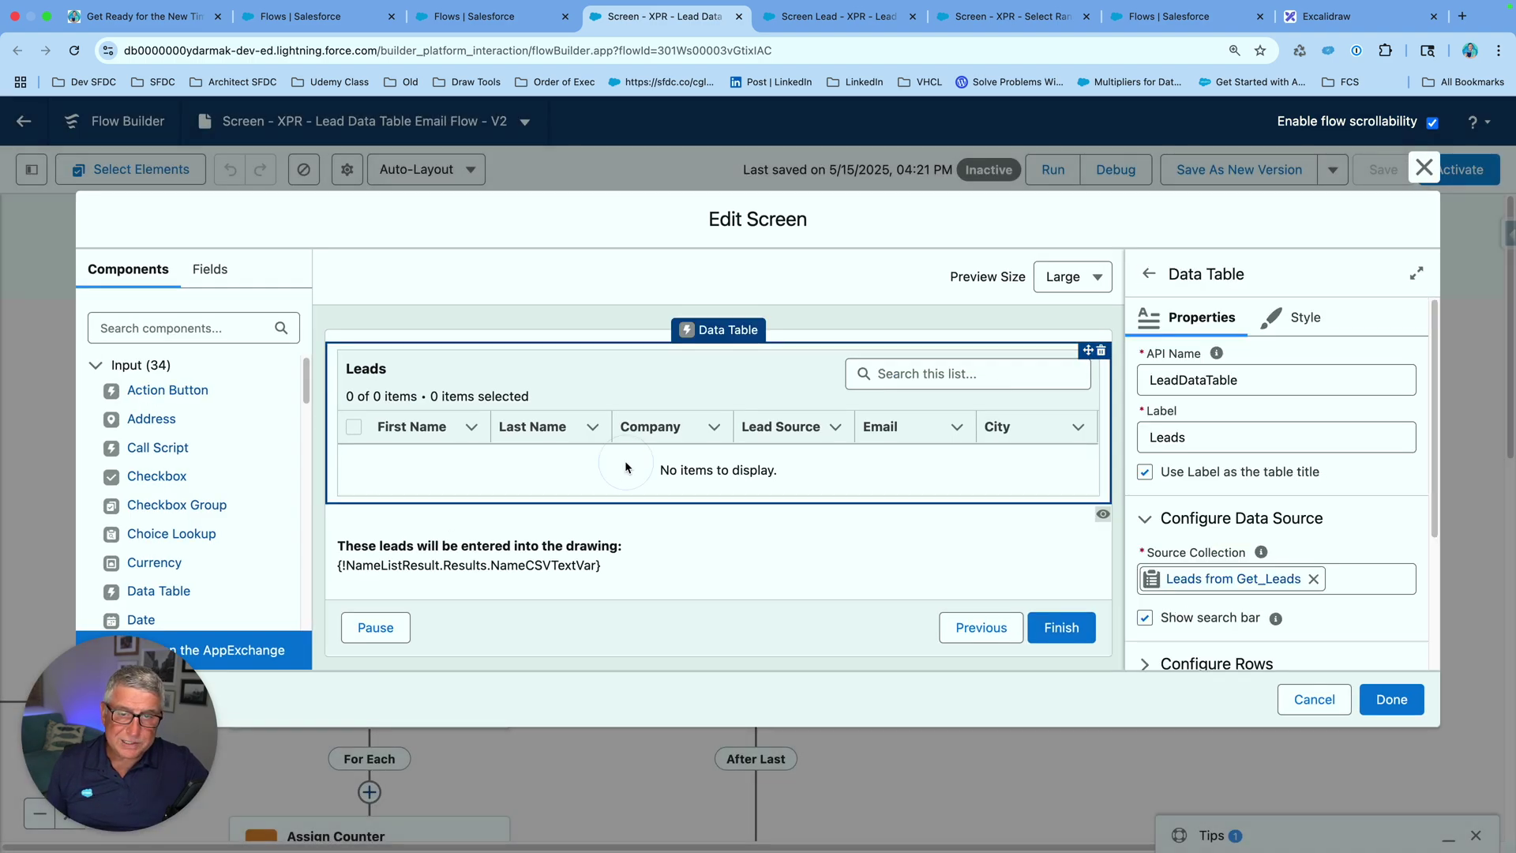
{"action": "scroll", "coordinate": [1291, 470], "scroll_direction": "down", "scroll_amount": 3}
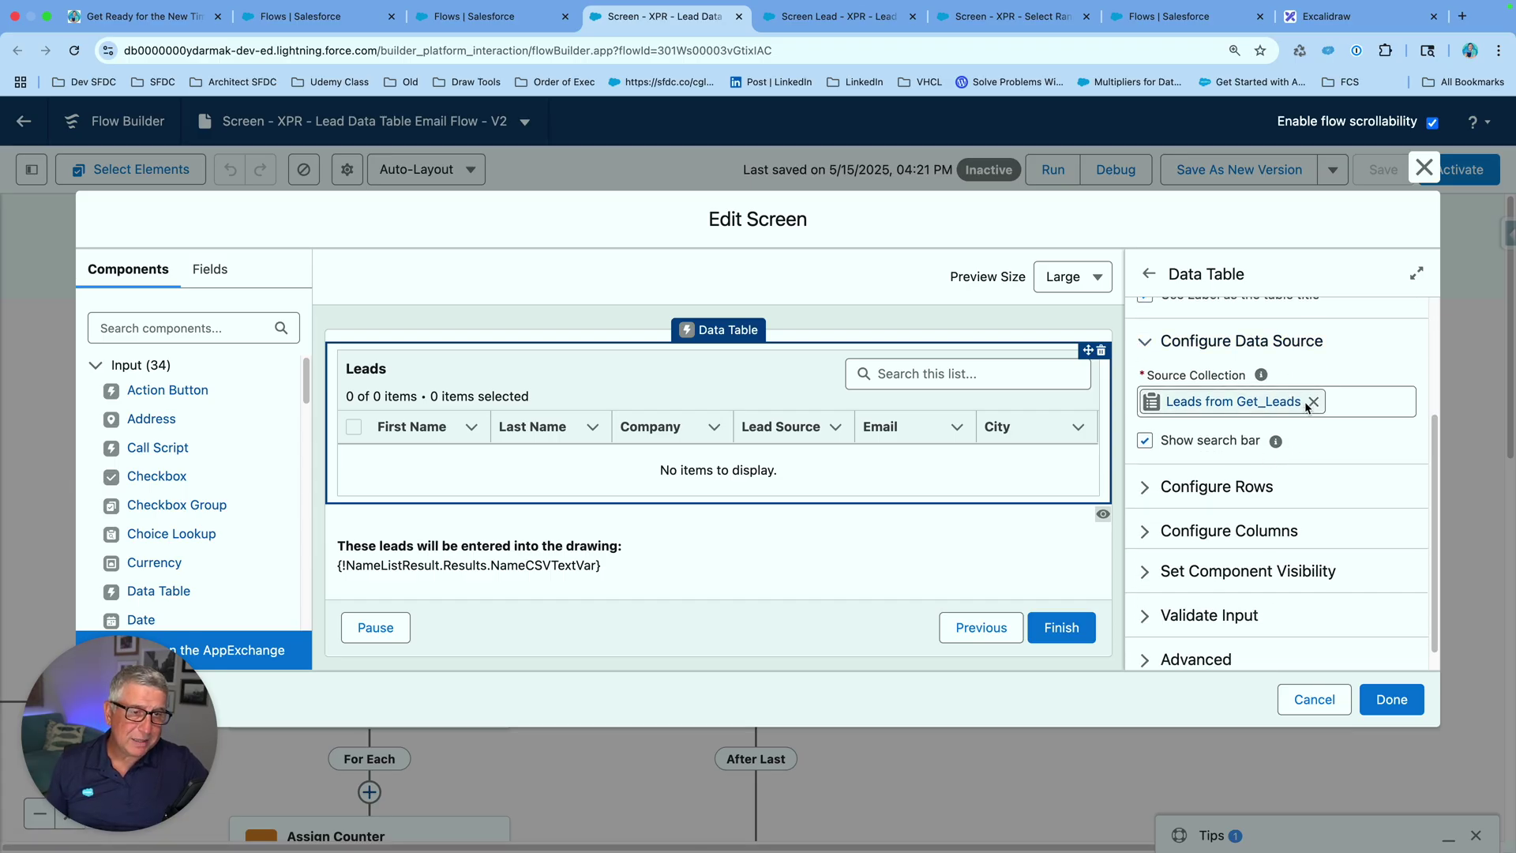
{"action": "left_click", "coordinate": [1238, 485]}
{"action": "scroll", "coordinate": [1258, 529], "scroll_direction": "down", "scroll_amount": 1}
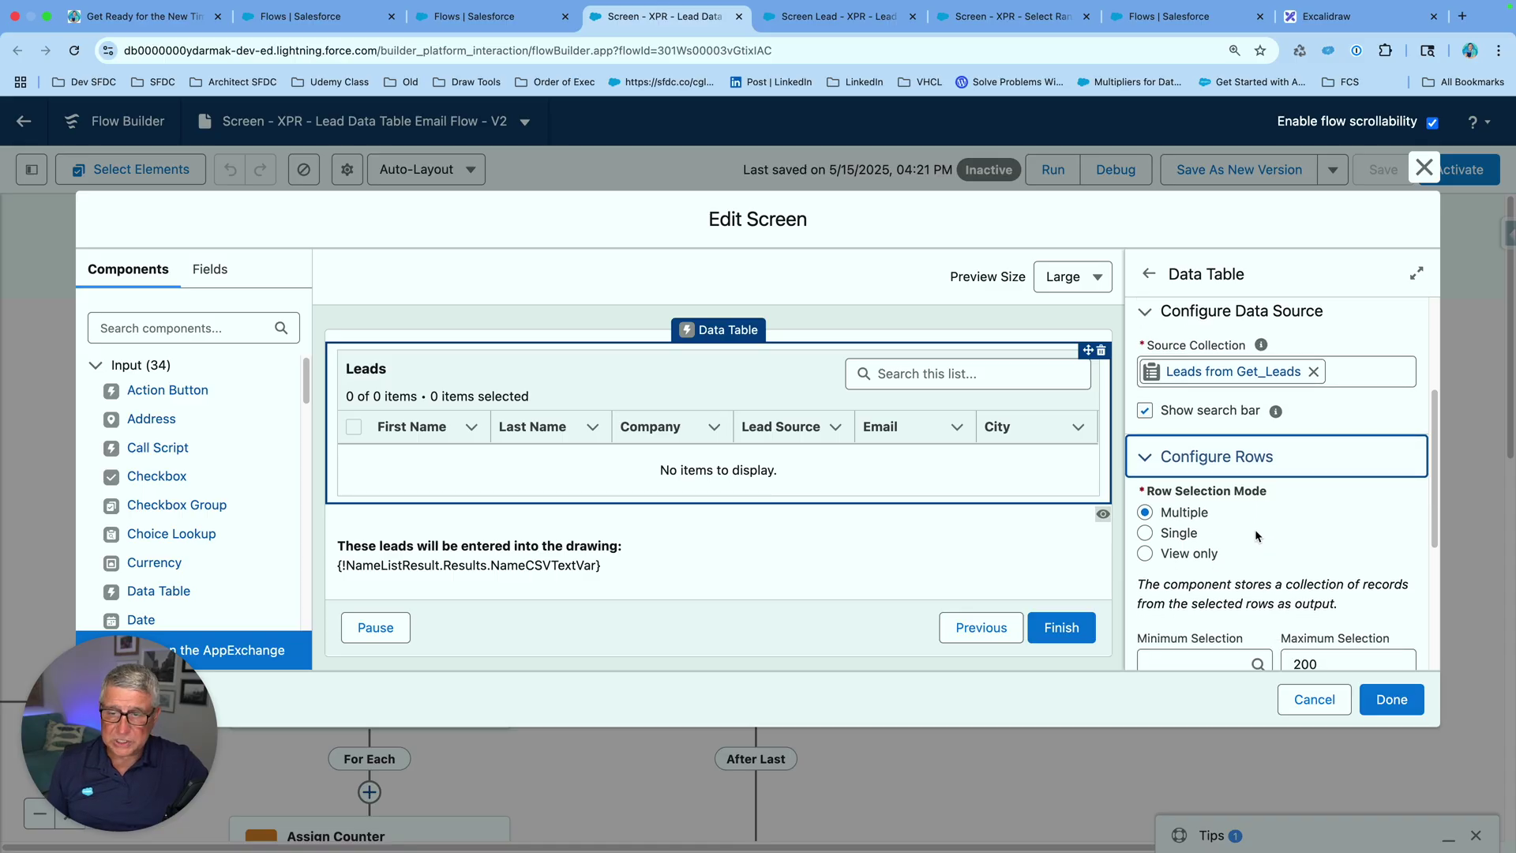
{"action": "left_click", "coordinate": [474, 553]}
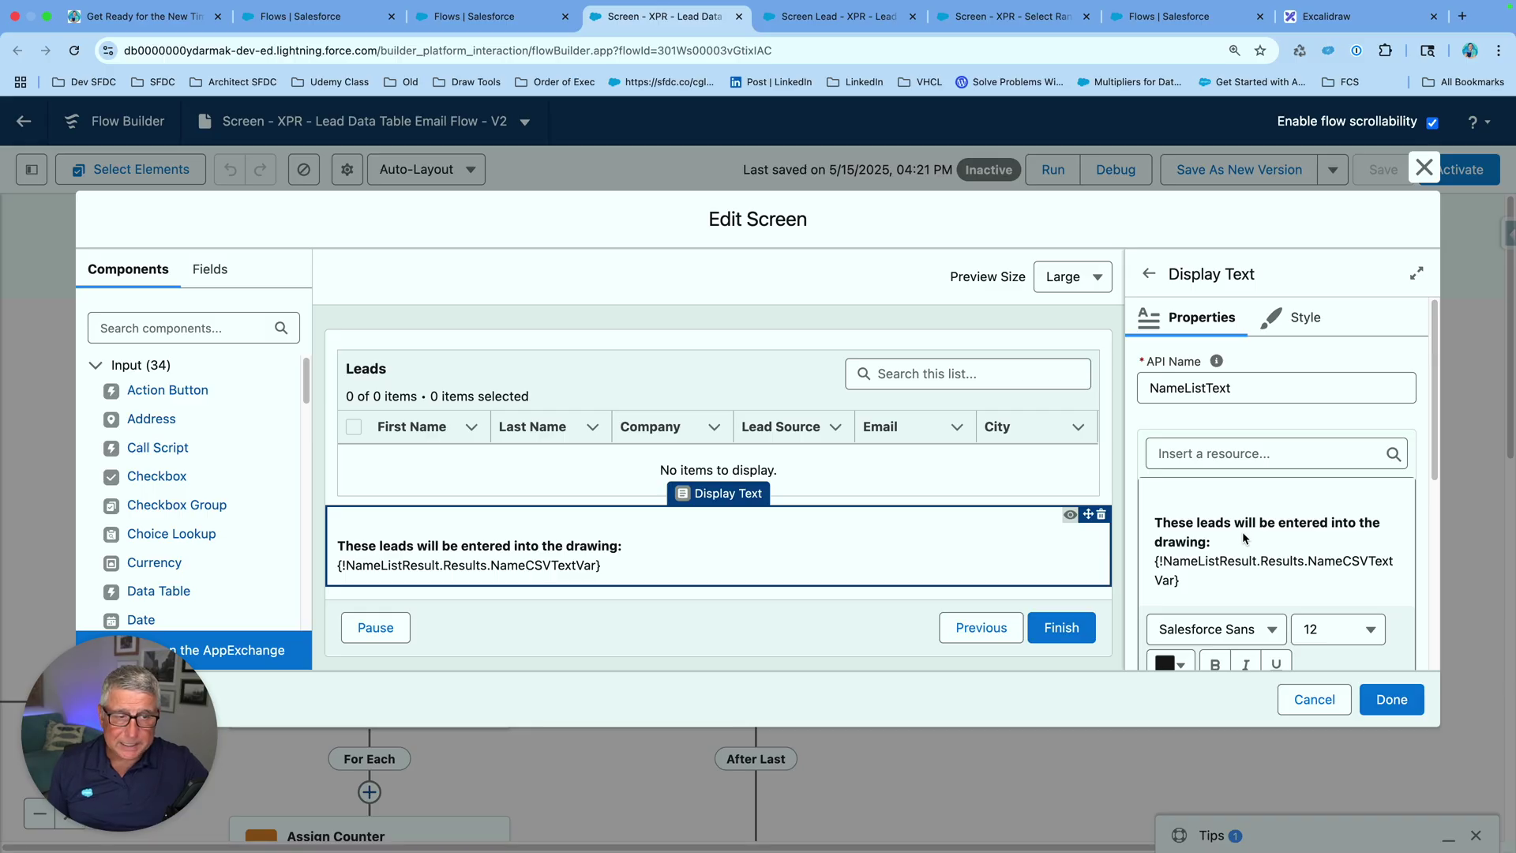
{"action": "scroll", "coordinate": [1307, 522], "scroll_direction": "down", "scroll_amount": 2}
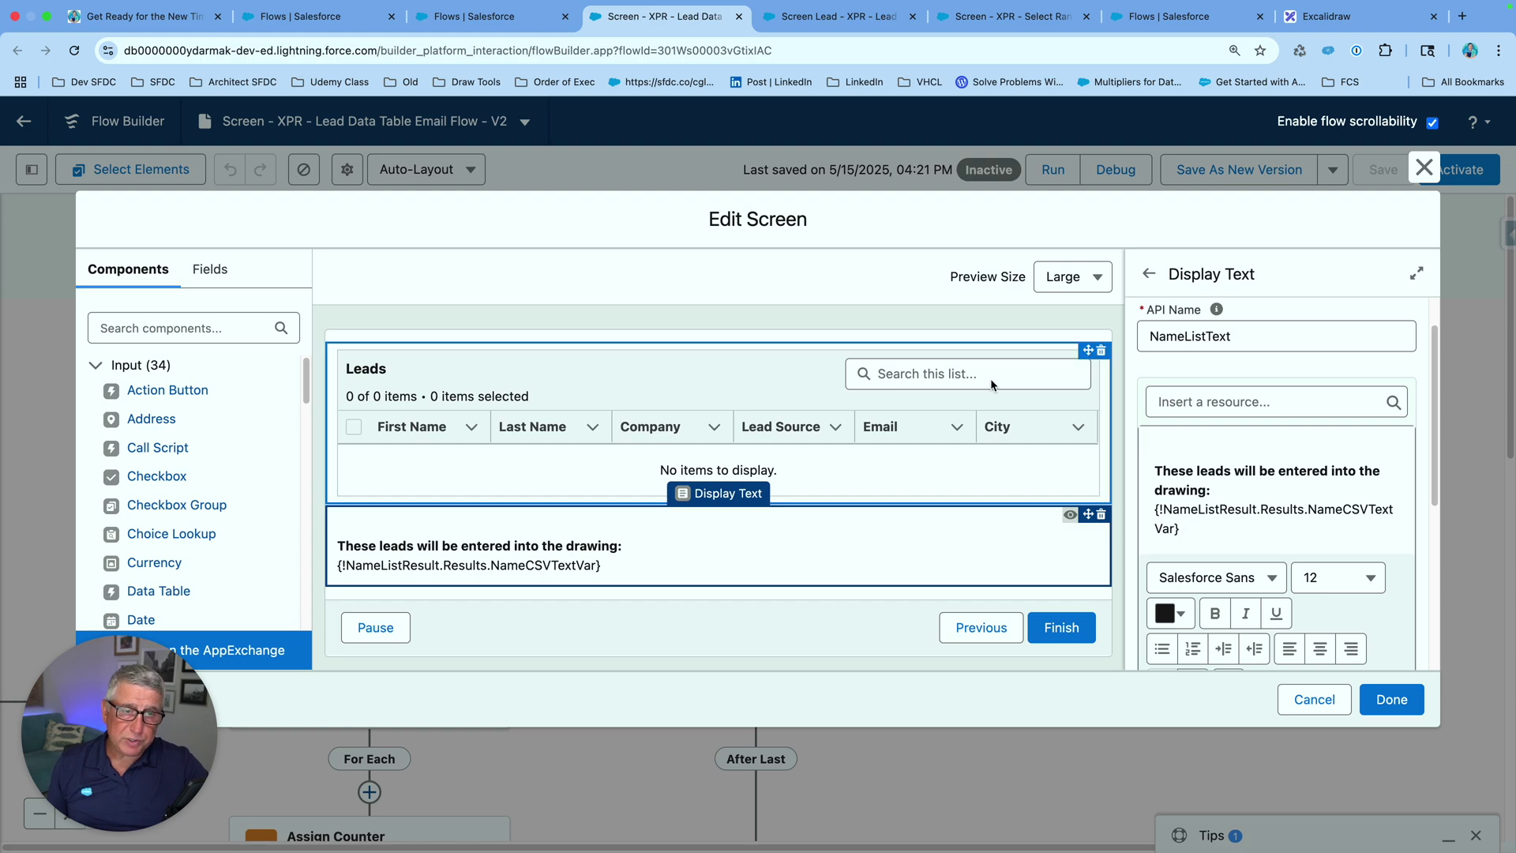
Open the Lead Screen's configured screen action and review its API name, LeadCollectionRecordVar input and screen-load run behavior.
{"action": "left_click", "coordinate": [910, 333]}
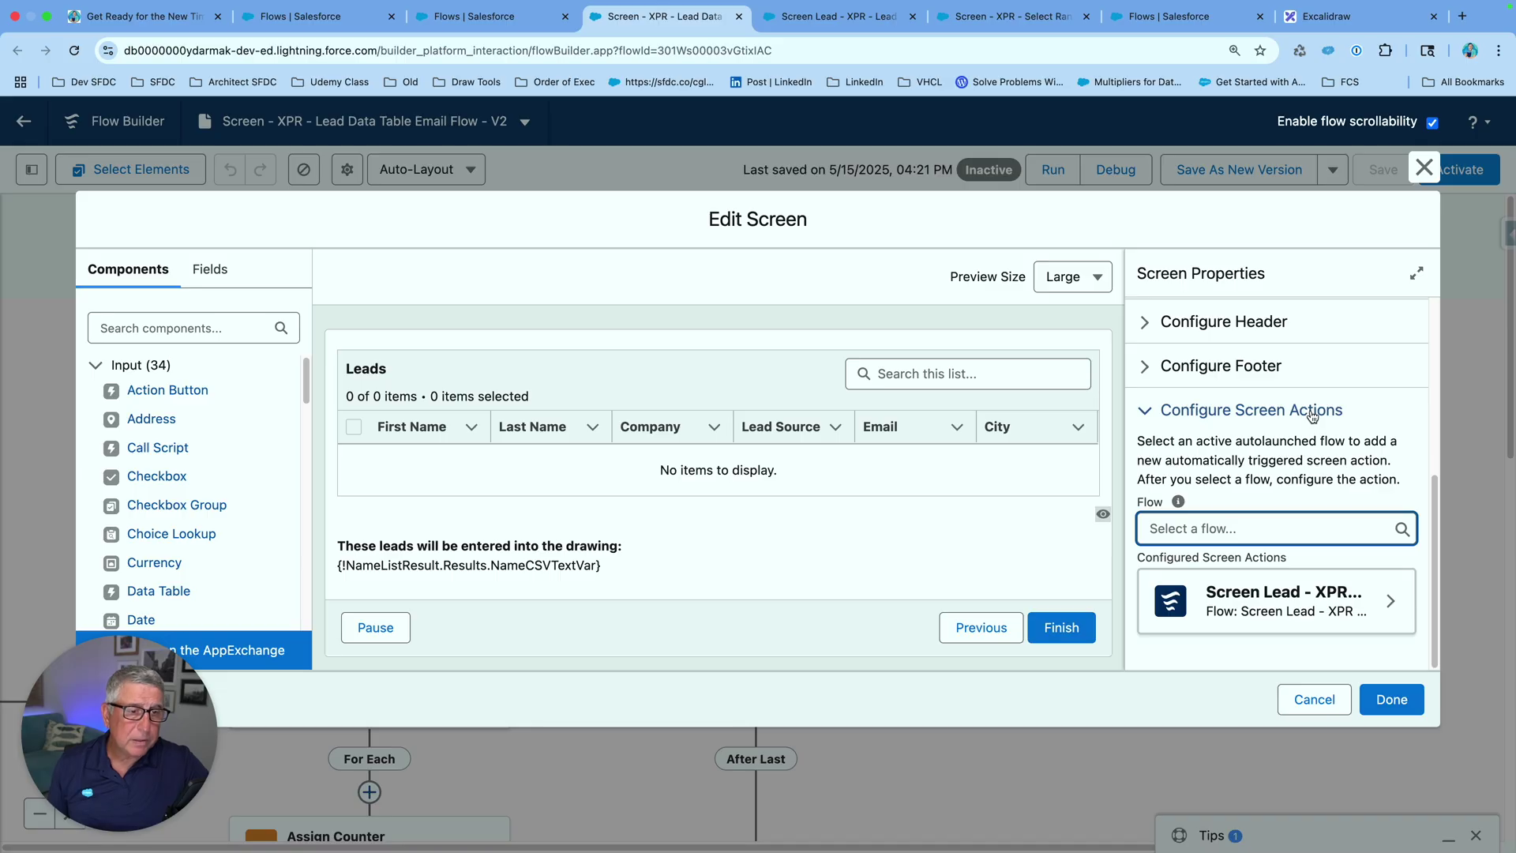
{"action": "left_click", "coordinate": [1388, 602]}
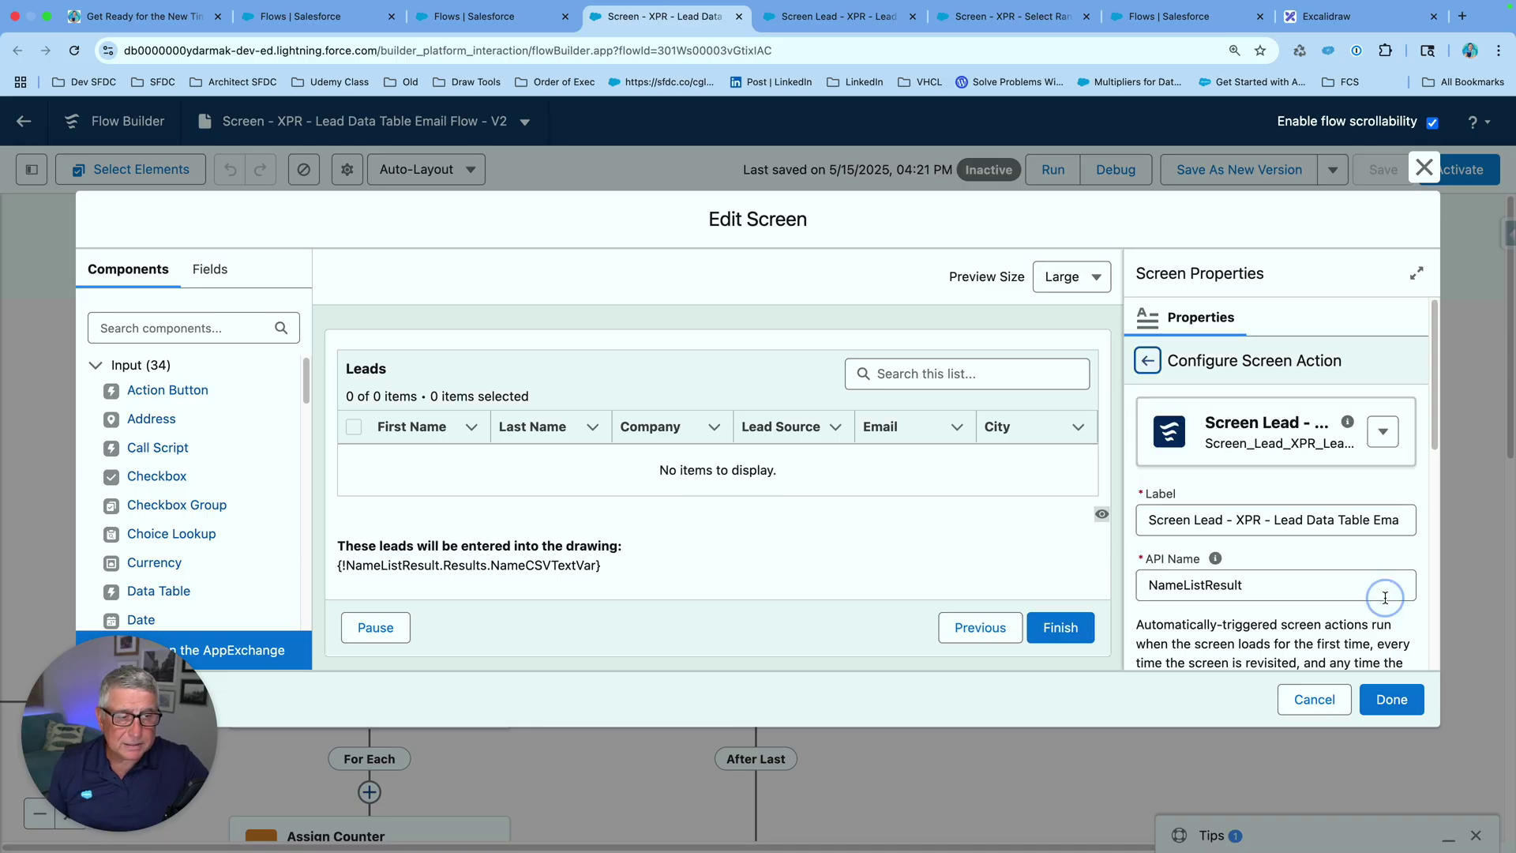
{"action": "scroll", "coordinate": [1310, 458], "scroll_direction": "down", "scroll_amount": 3}
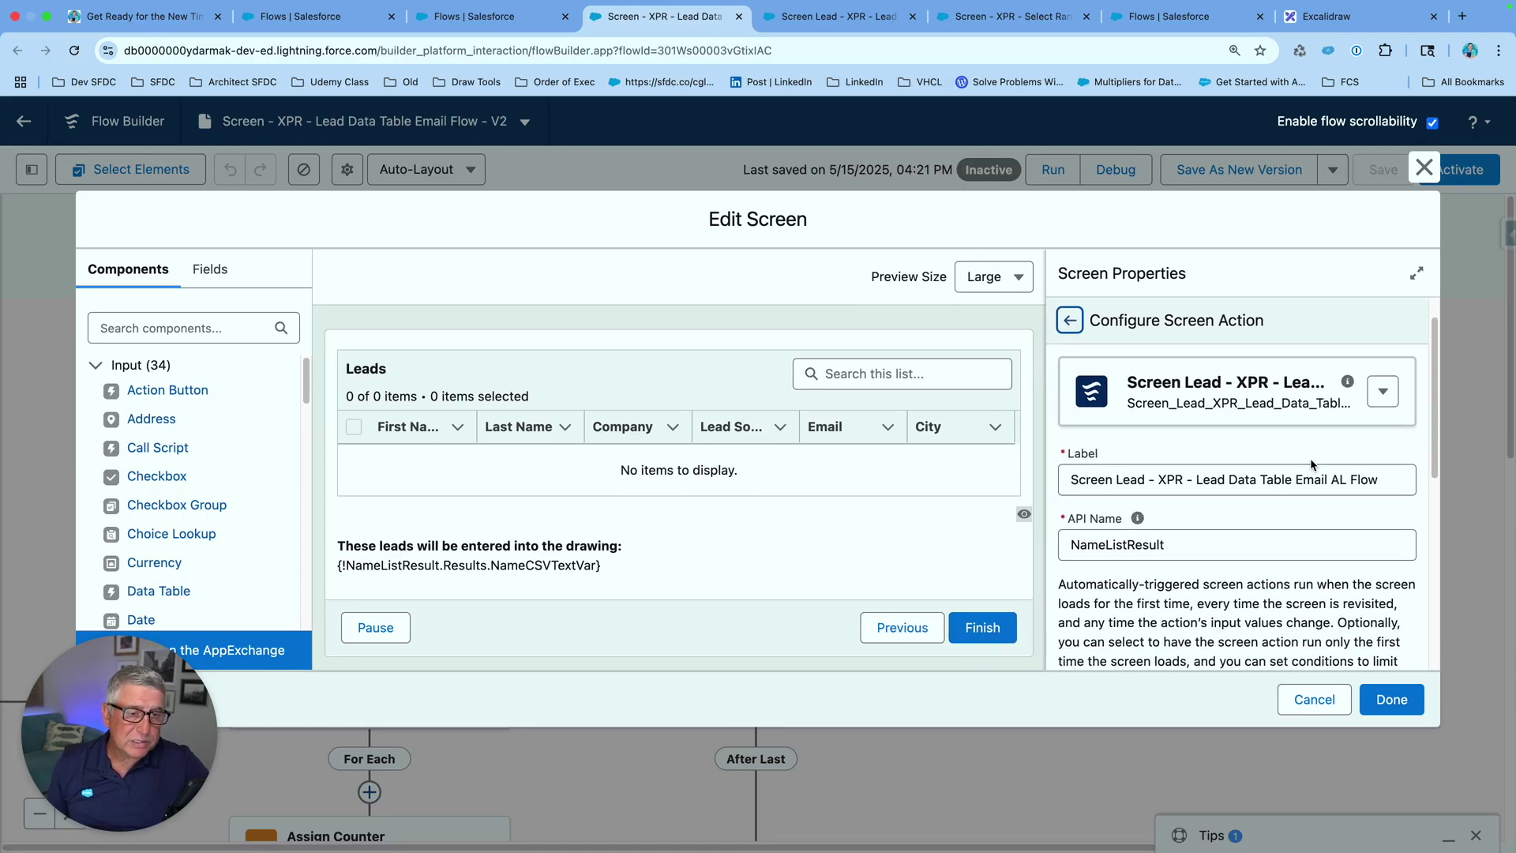
{"action": "scroll", "coordinate": [1307, 459], "scroll_direction": "down", "scroll_amount": 1}
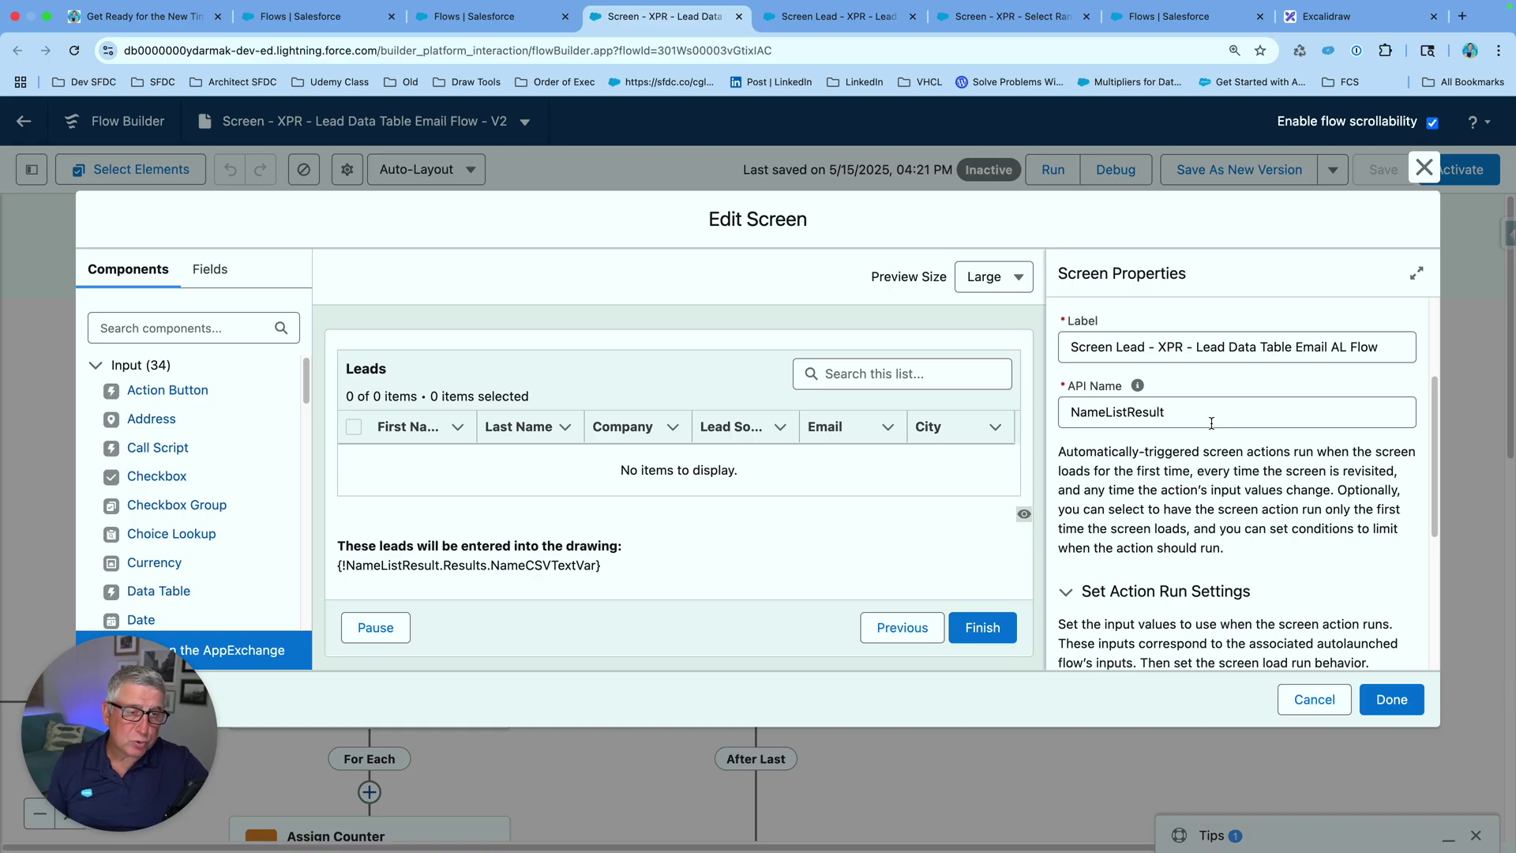
{"action": "scroll", "coordinate": [1263, 474], "scroll_direction": "down", "scroll_amount": 5}
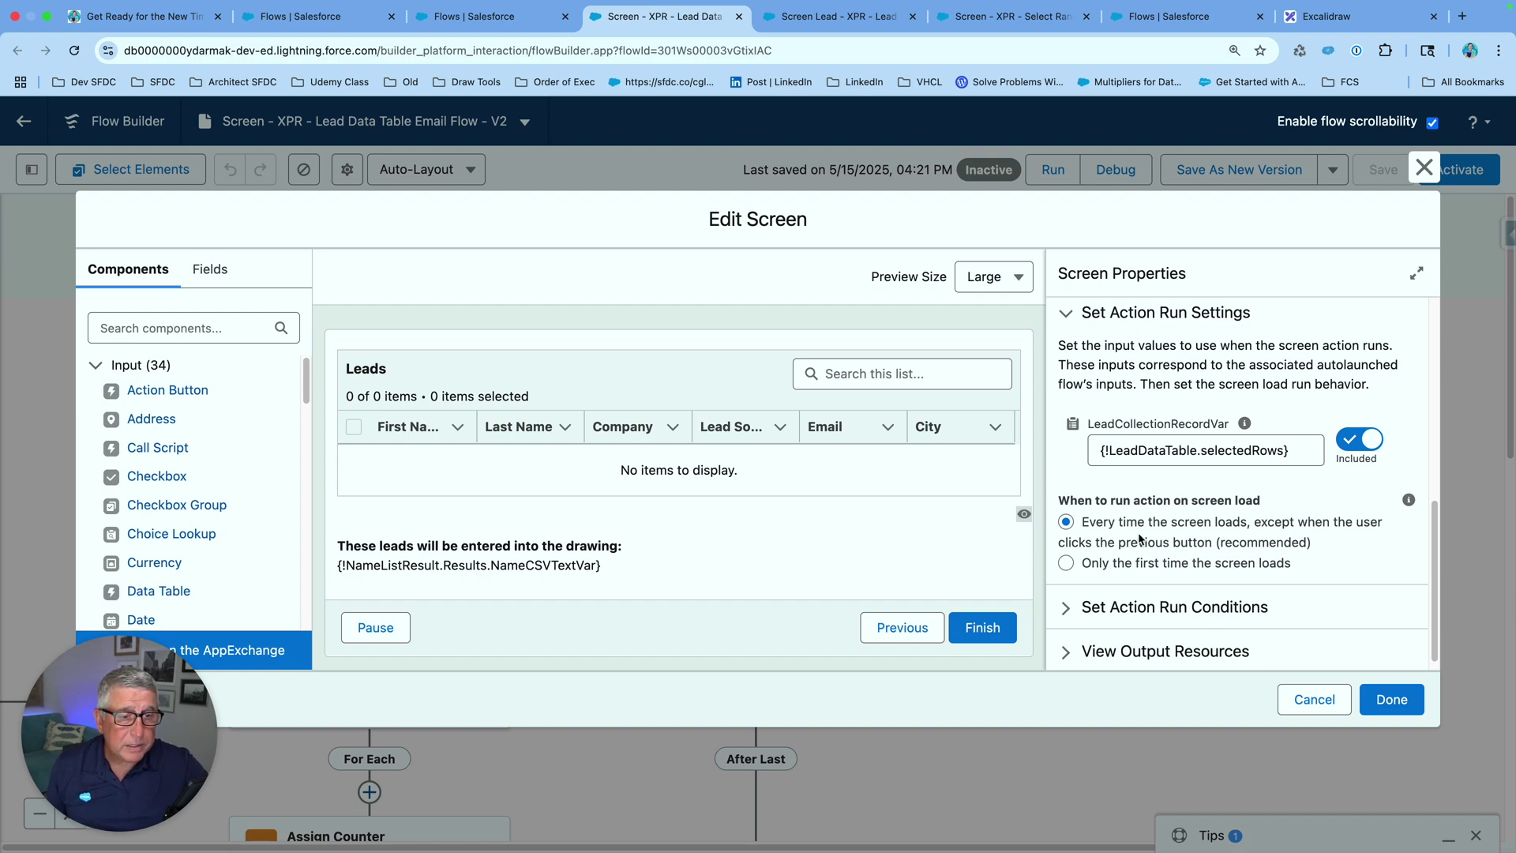
{"action": "scroll", "coordinate": [1145, 525], "scroll_direction": "down", "scroll_amount": 1}
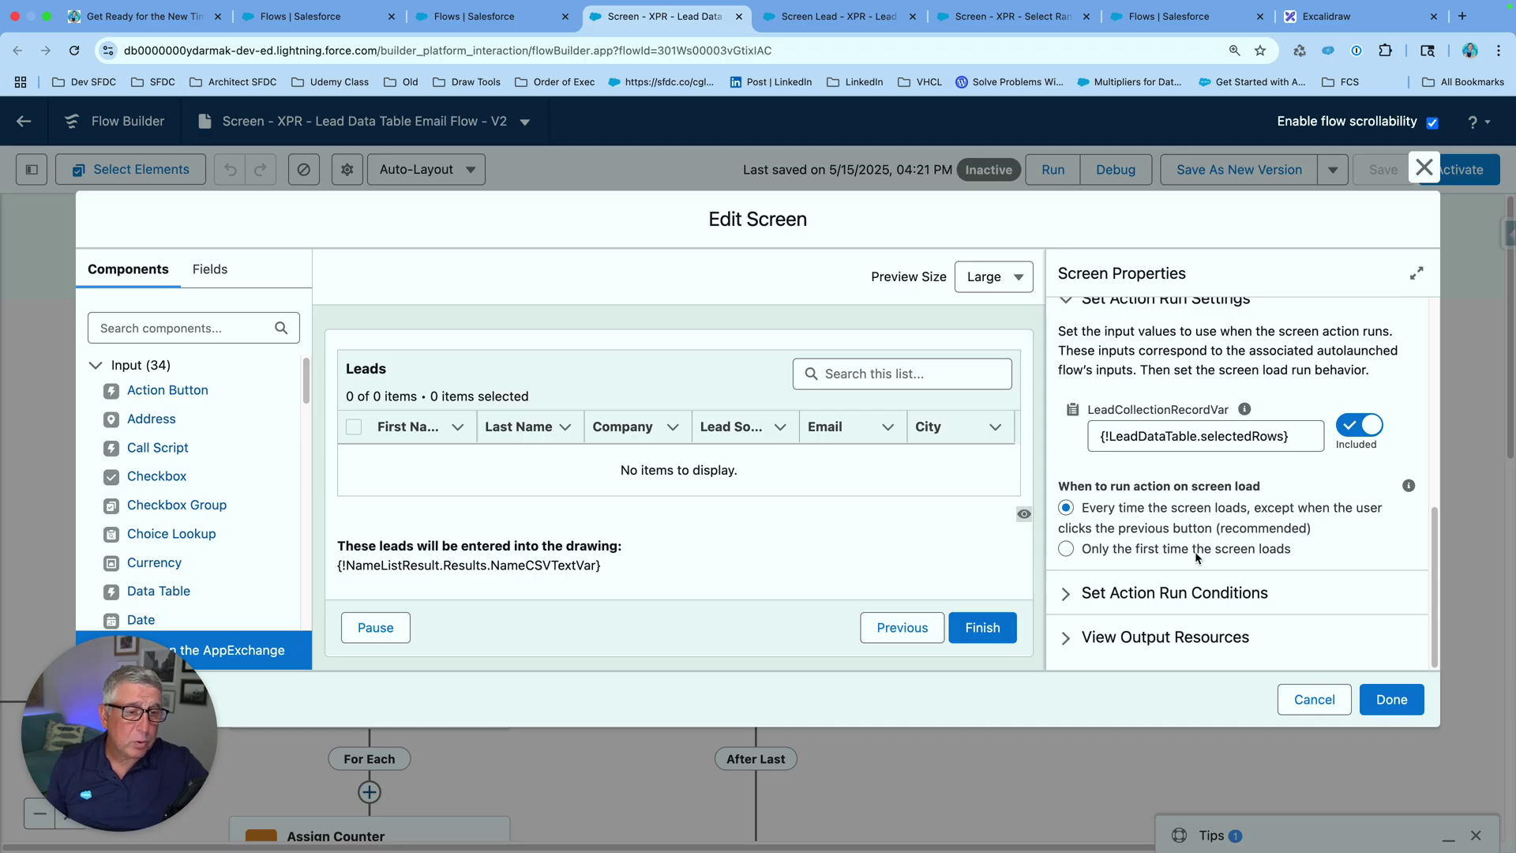
Check the screen action's run conditions and its NameCSVTextVar output resource, then close the Lead Screen without changes.
{"action": "left_click", "coordinate": [1088, 601]}
{"action": "scroll", "coordinate": [1312, 520], "scroll_direction": "down", "scroll_amount": 2}
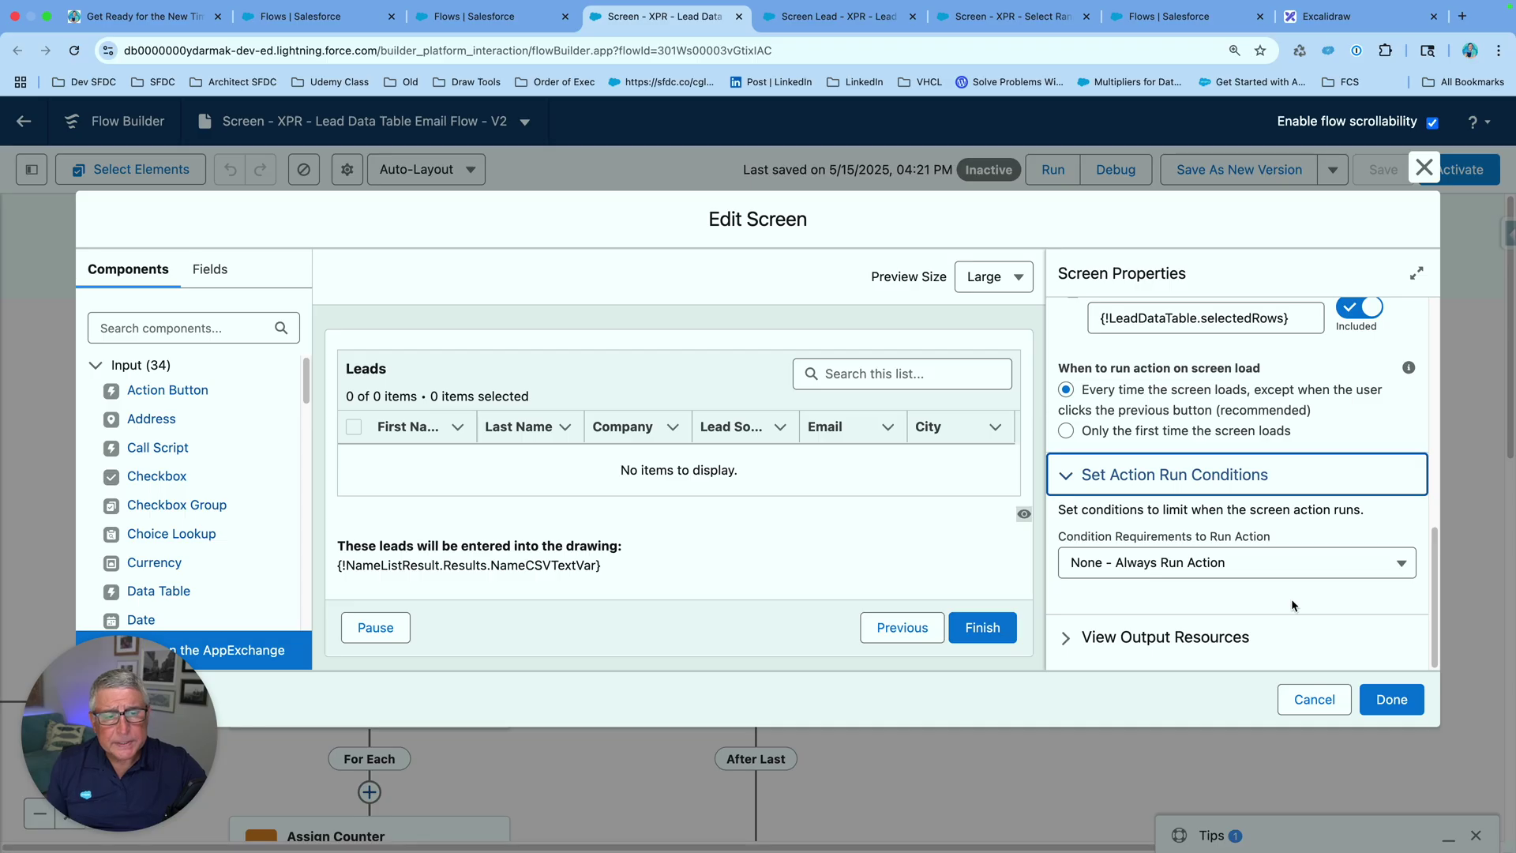
{"action": "left_click", "coordinate": [1182, 638]}
{"action": "scroll", "coordinate": [1280, 531], "scroll_direction": "down", "scroll_amount": 1}
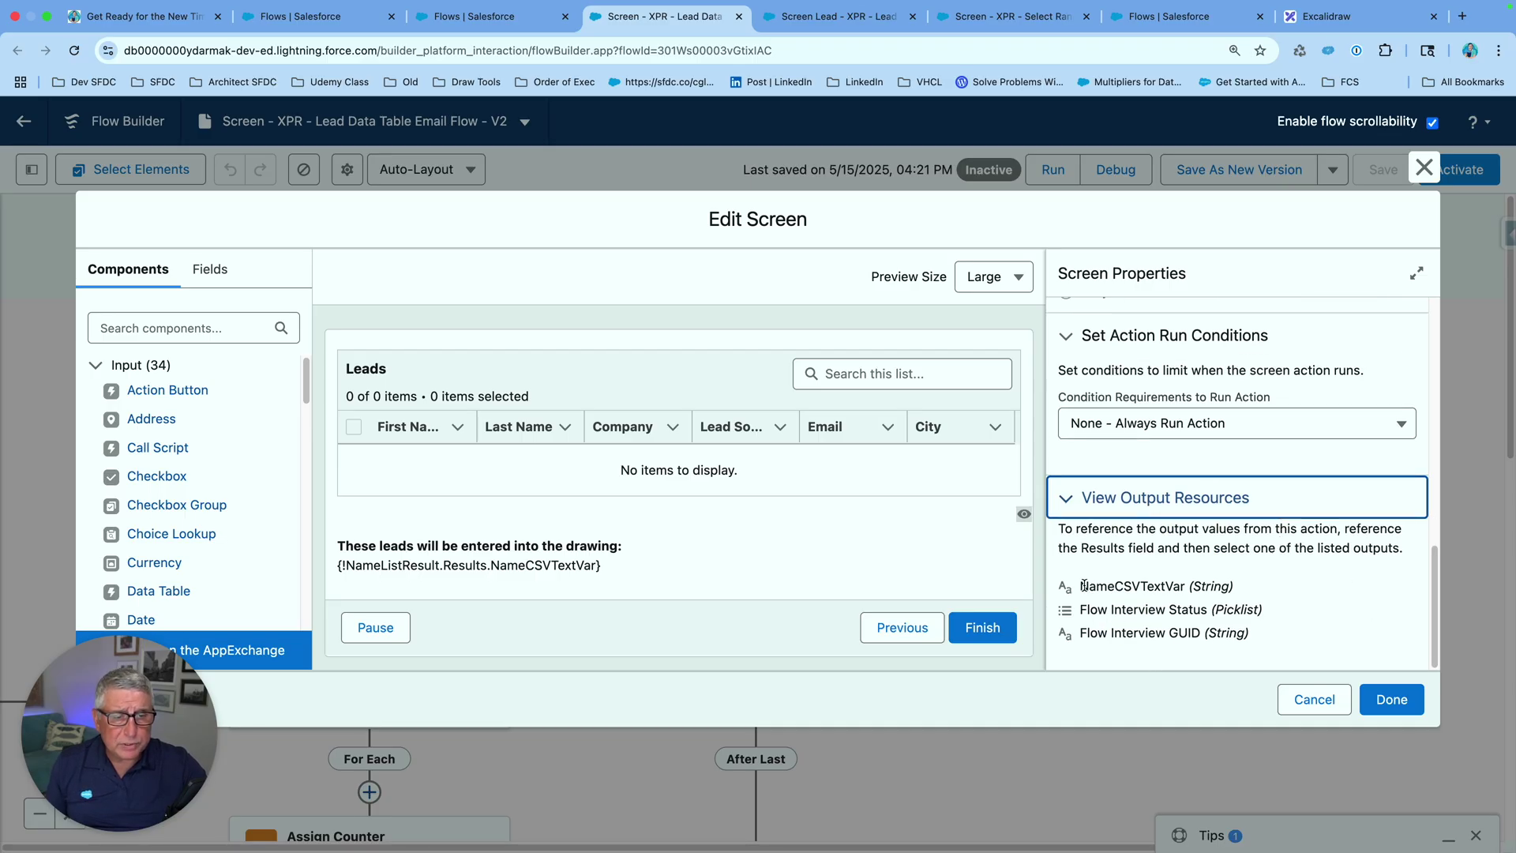
{"action": "left_click_drag", "start_coordinate": [1079, 586], "coordinate": [1186, 585]}
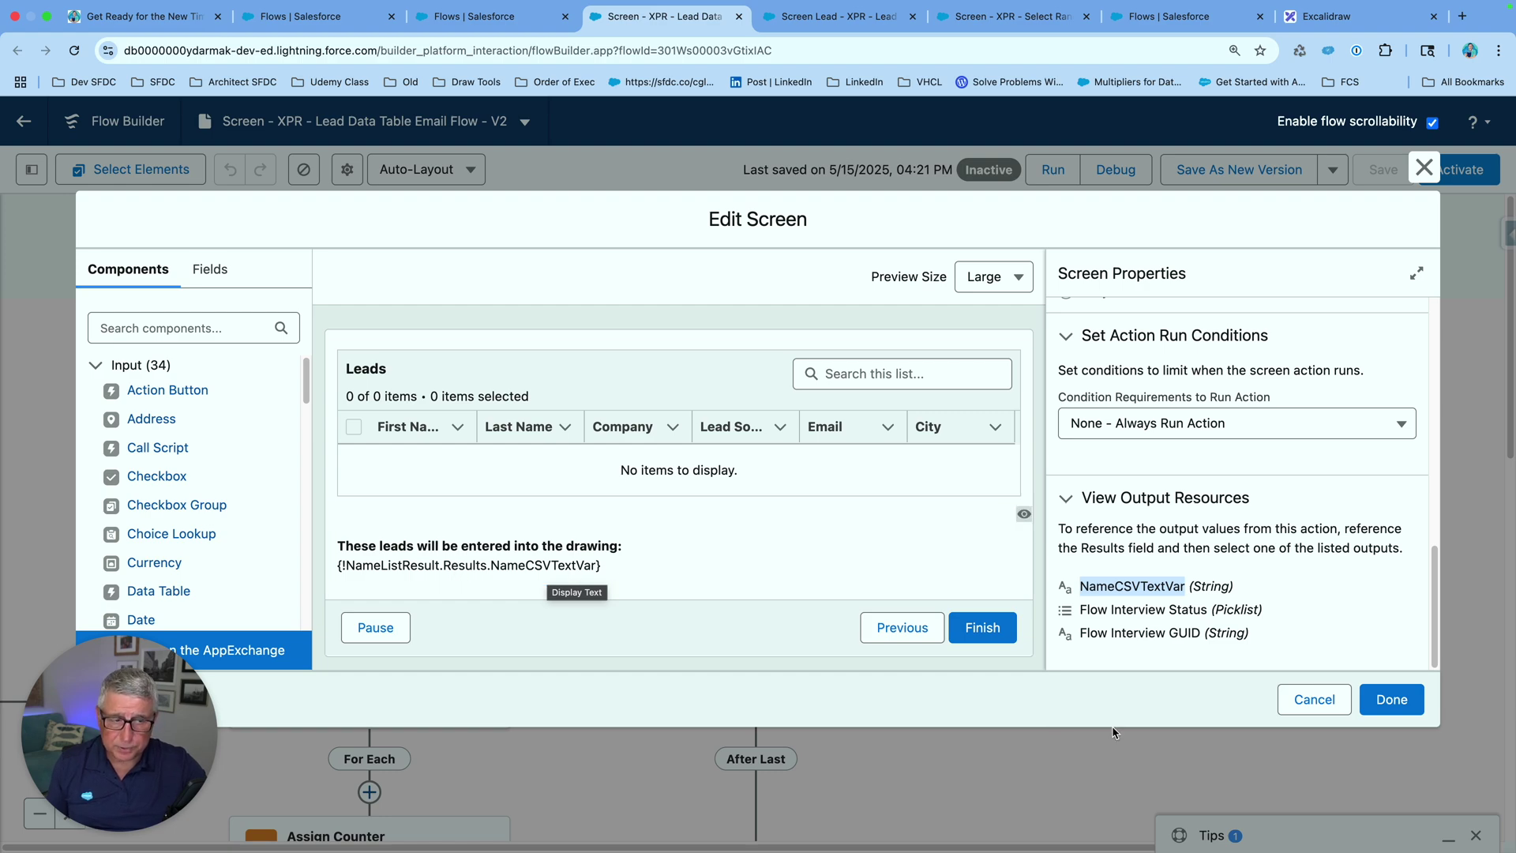
{"action": "left_click", "coordinate": [1322, 700]}
Review the variable assignments in the Assign Count element and open the RandomNumberFormula resource it uses.
{"action": "left_click_drag", "start_coordinate": [798, 613], "coordinate": [1139, 433]}
{"action": "left_click", "coordinate": [767, 413]}
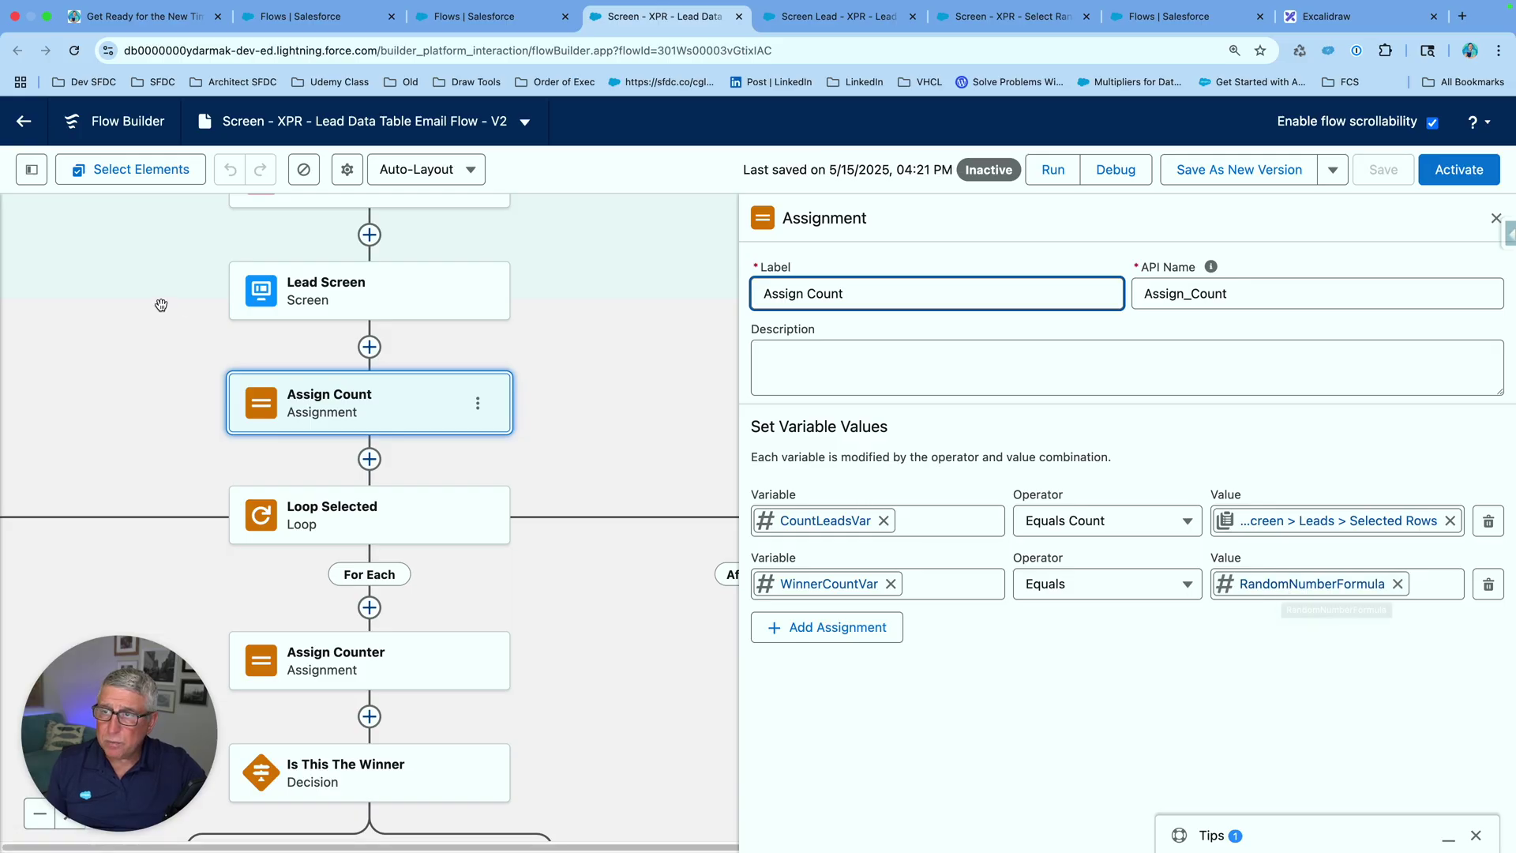
{"action": "left_click", "coordinate": [35, 174]}
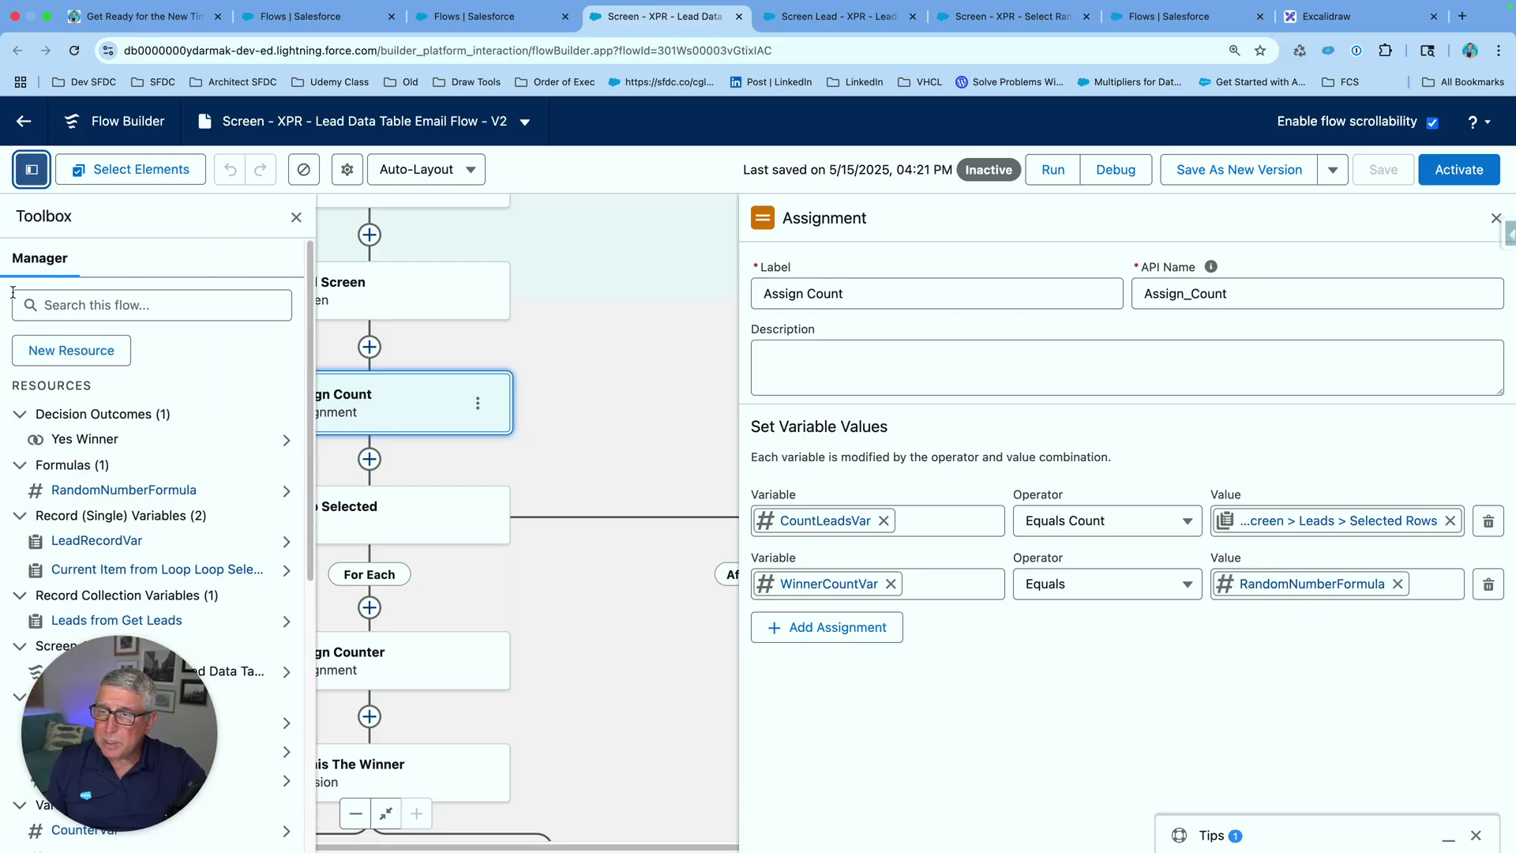
{"action": "left_click", "coordinate": [175, 493]}
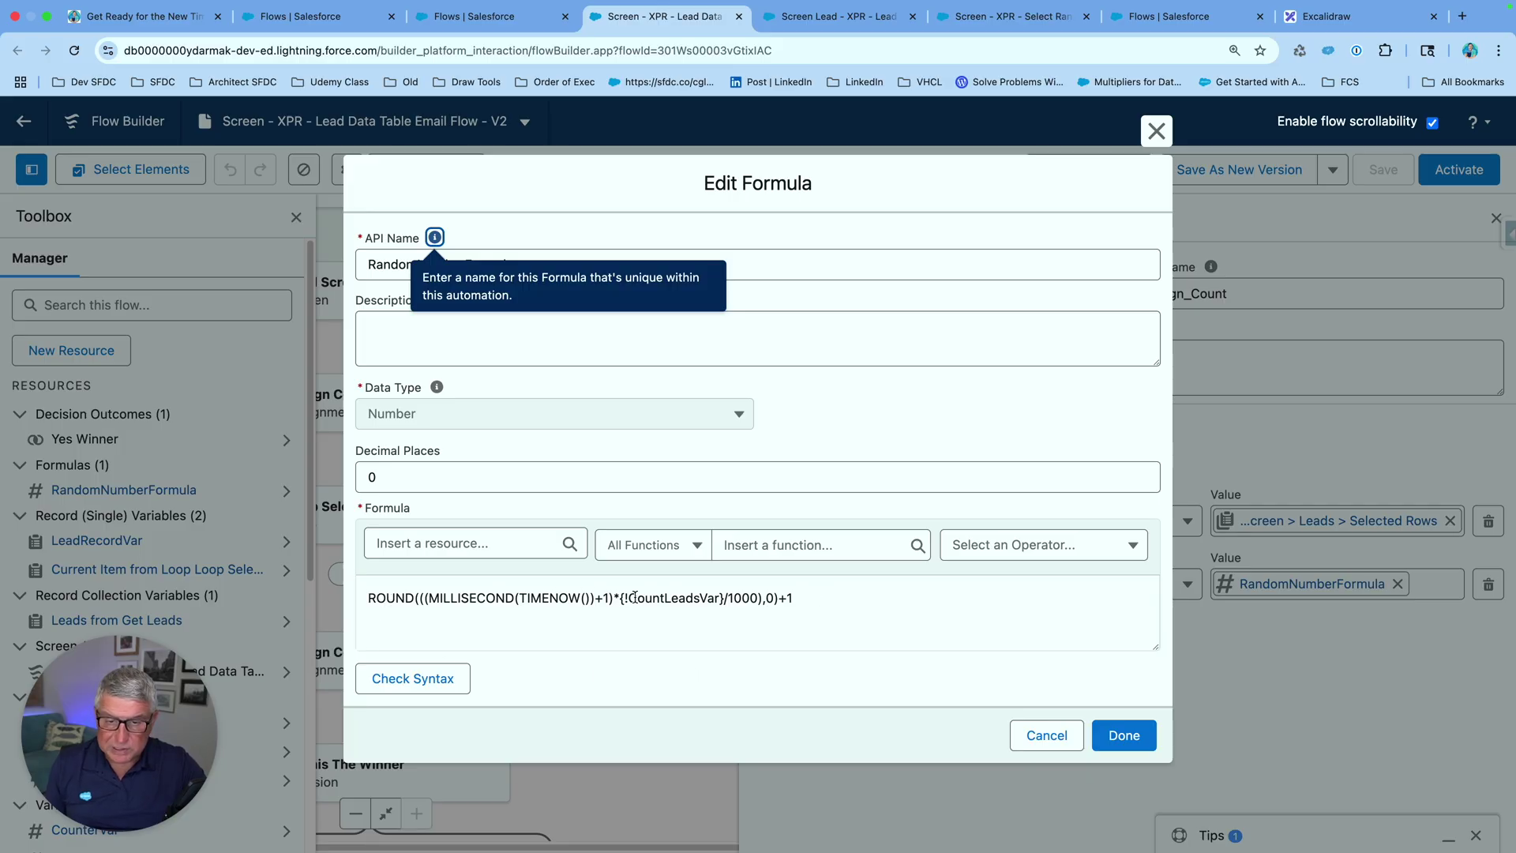
Examine the RandomNumberFormula expression piece by piece, from TIMENOW and MILLISECOND to the CountLeadsVar ratio, then close the formula and Assign Count.
{"action": "left_click_drag", "start_coordinate": [520, 598], "coordinate": [590, 598]}
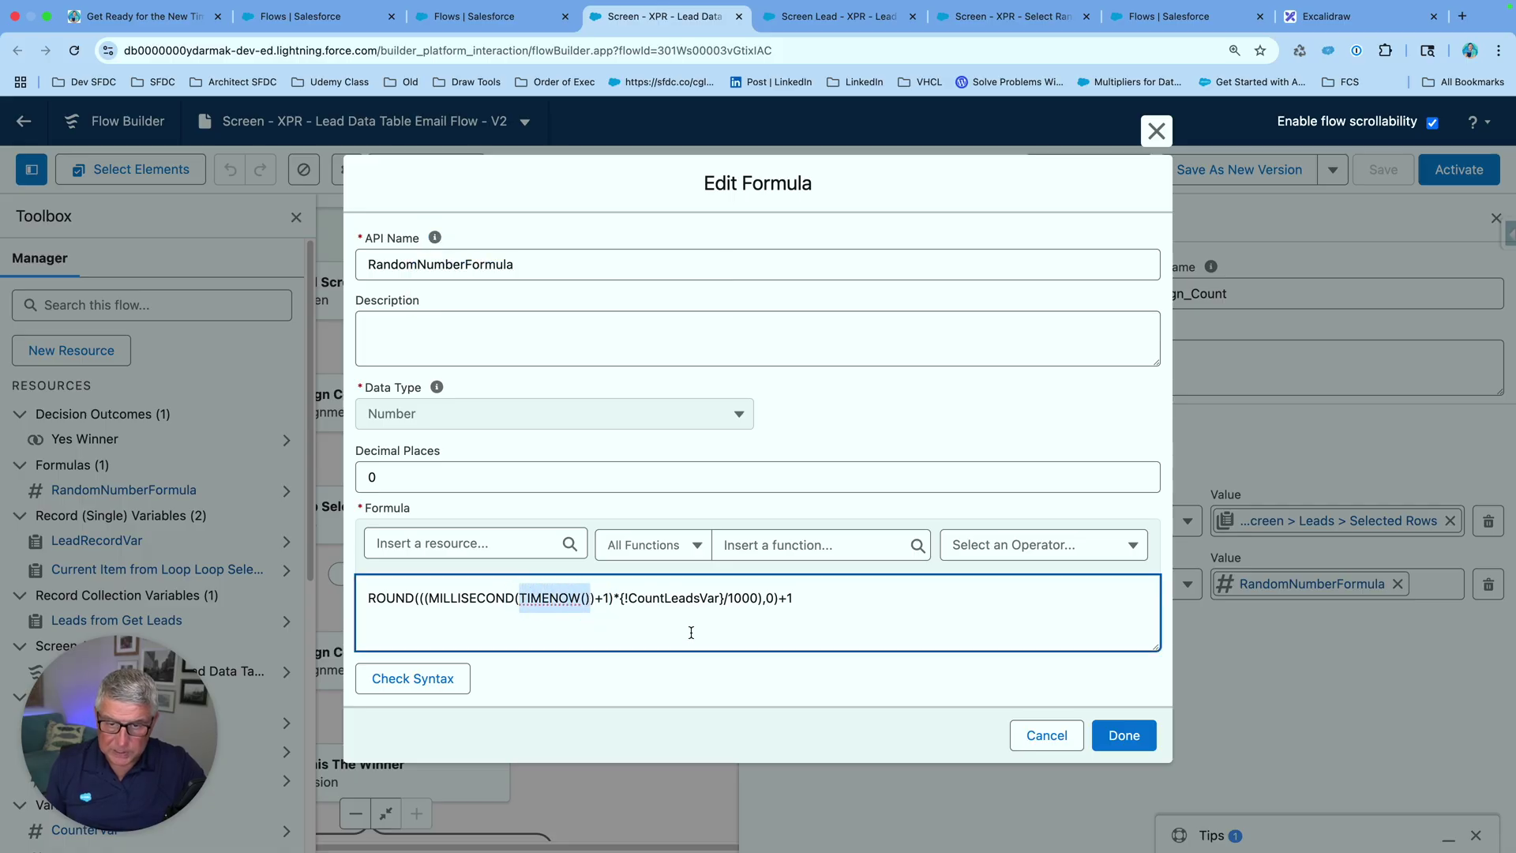
{"action": "left_click_drag", "start_coordinate": [428, 598], "coordinate": [591, 598]}
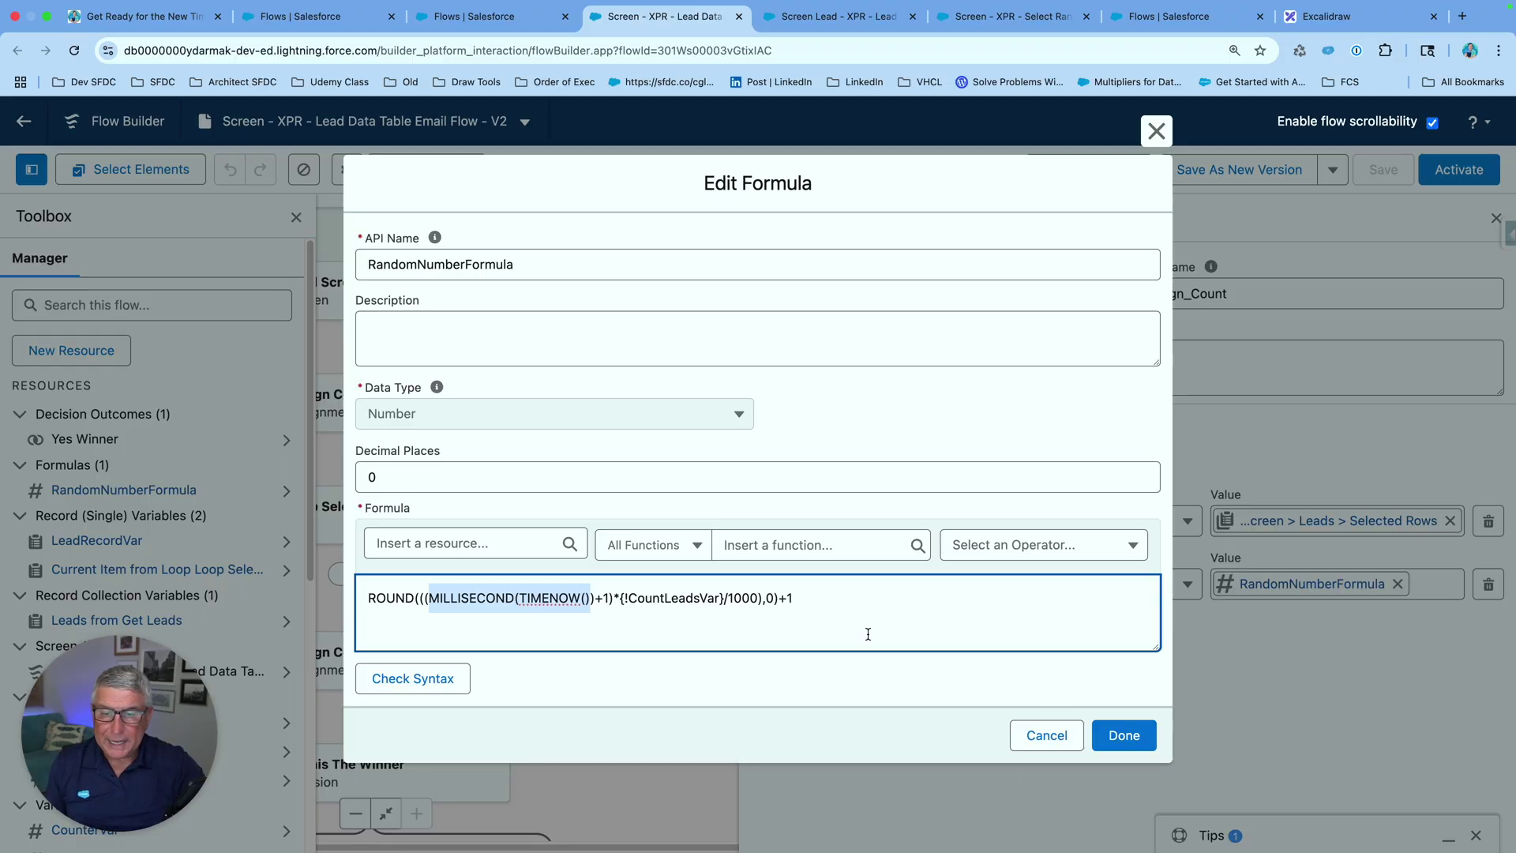
{"action": "left_click", "coordinate": [586, 597]}
{"action": "left_click_drag", "start_coordinate": [586, 598], "coordinate": [424, 598]}
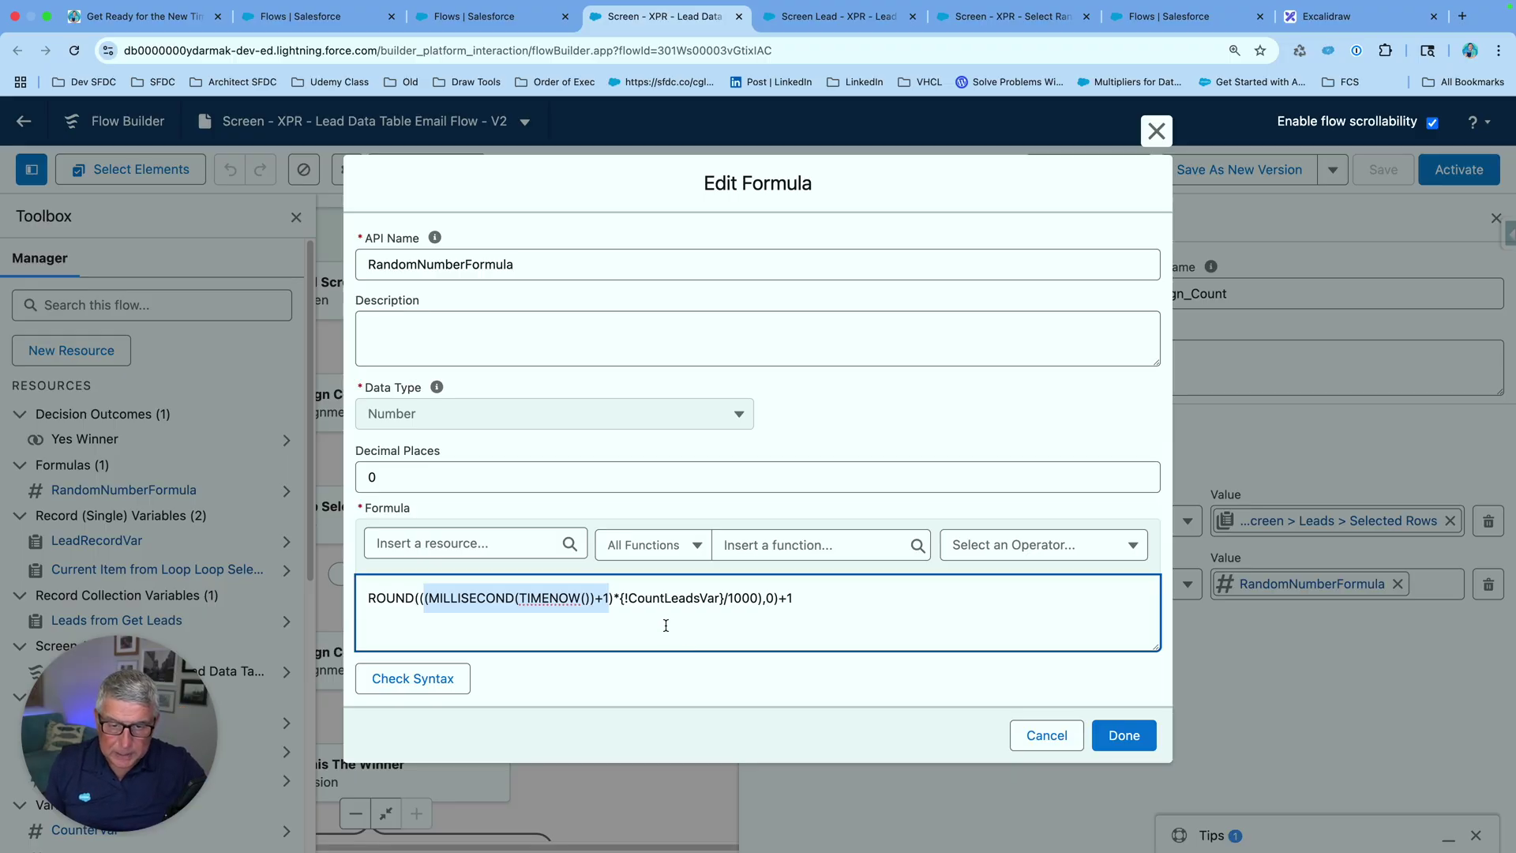
{"action": "left_click_drag", "start_coordinate": [620, 598], "coordinate": [758, 598]}
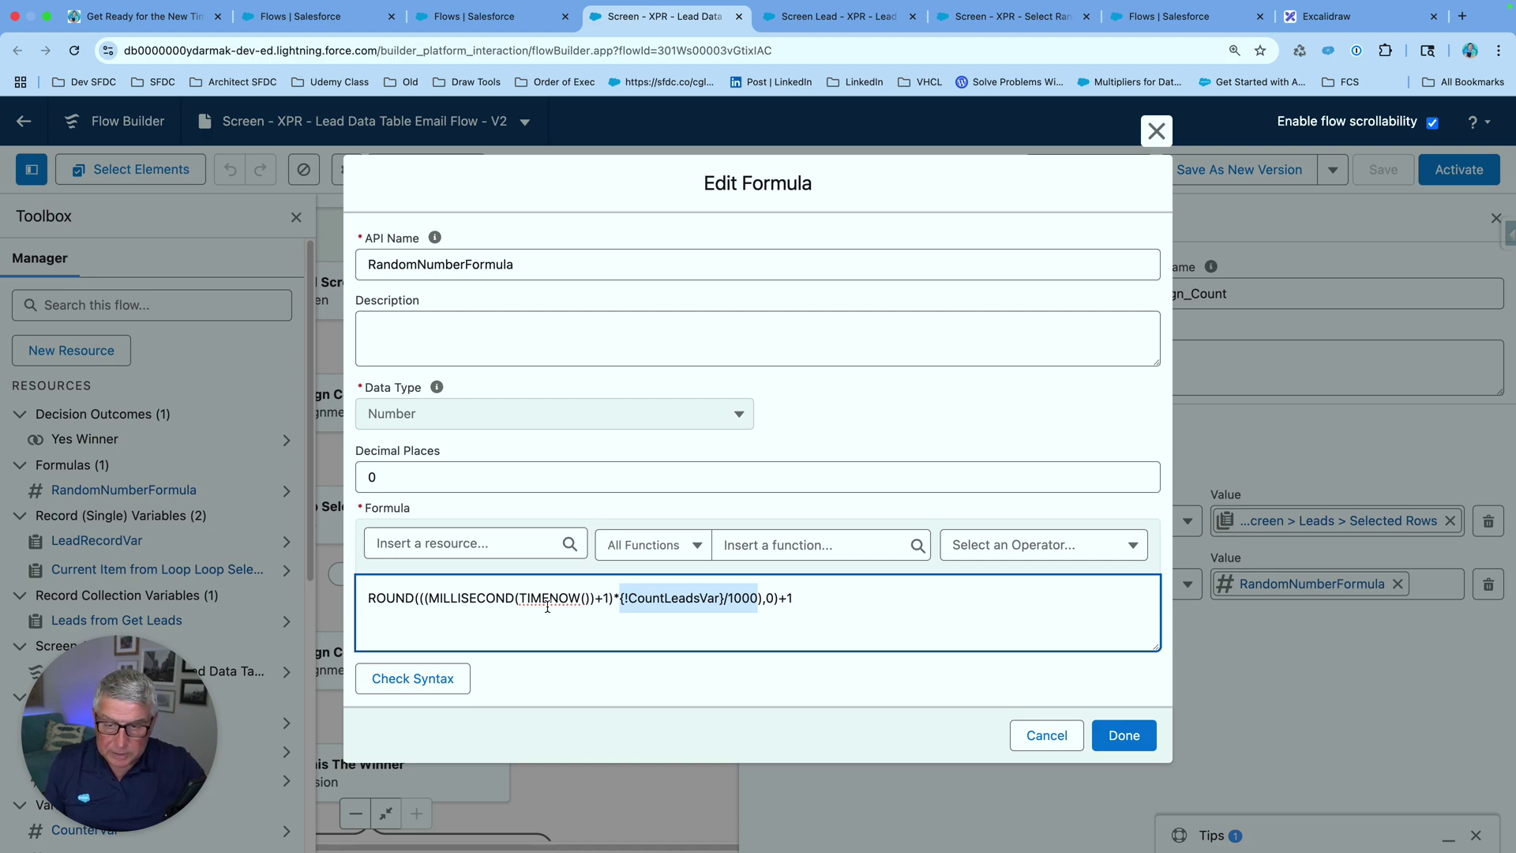
{"action": "left_click", "coordinate": [580, 600]}
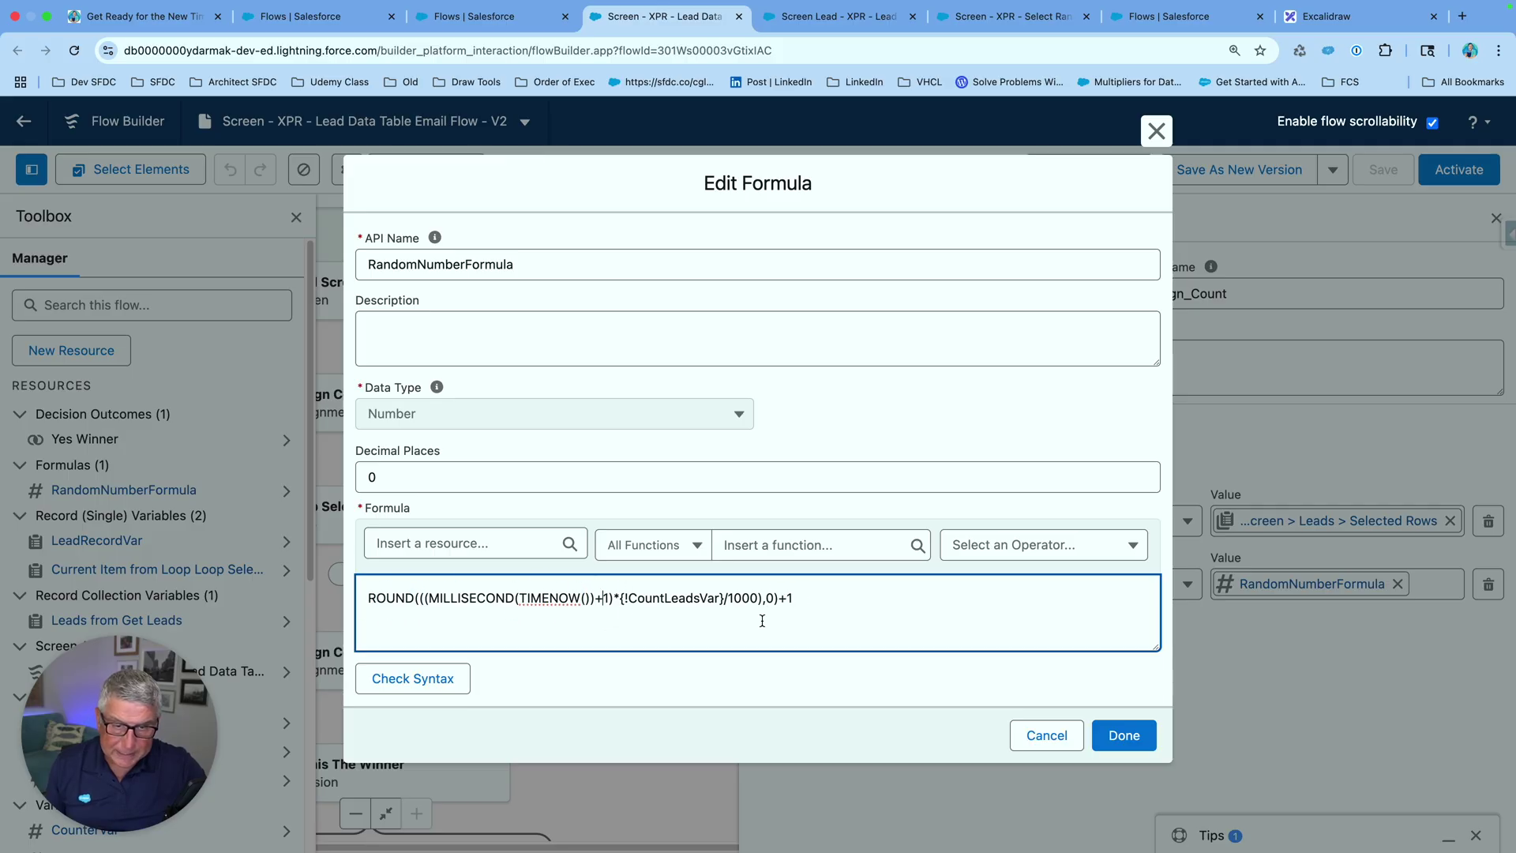
{"action": "left_click_drag", "start_coordinate": [806, 599], "coordinate": [317, 606]}
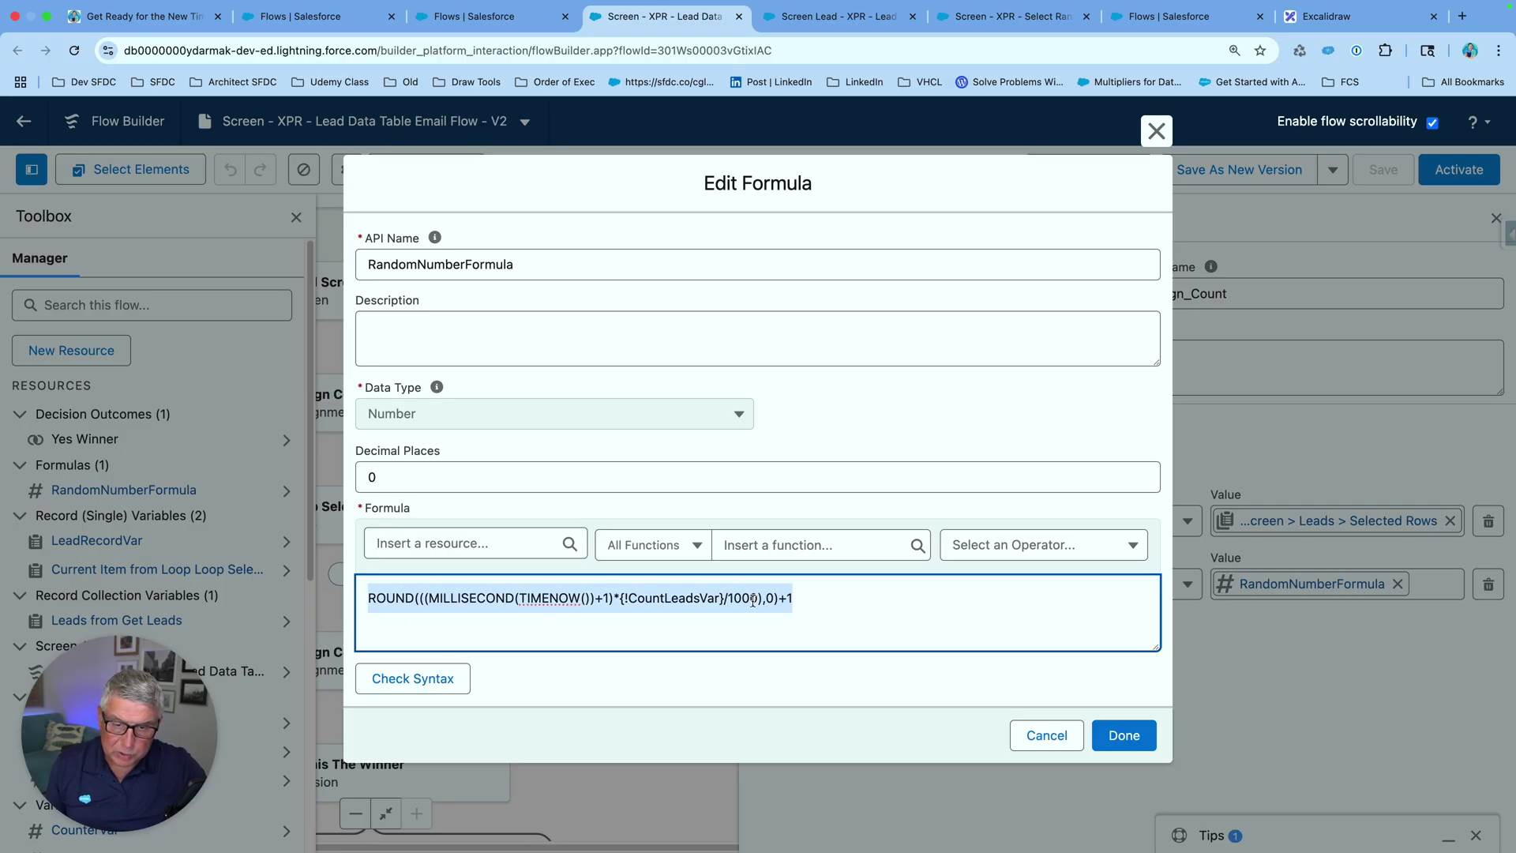
{"action": "left_click", "coordinate": [813, 598]}
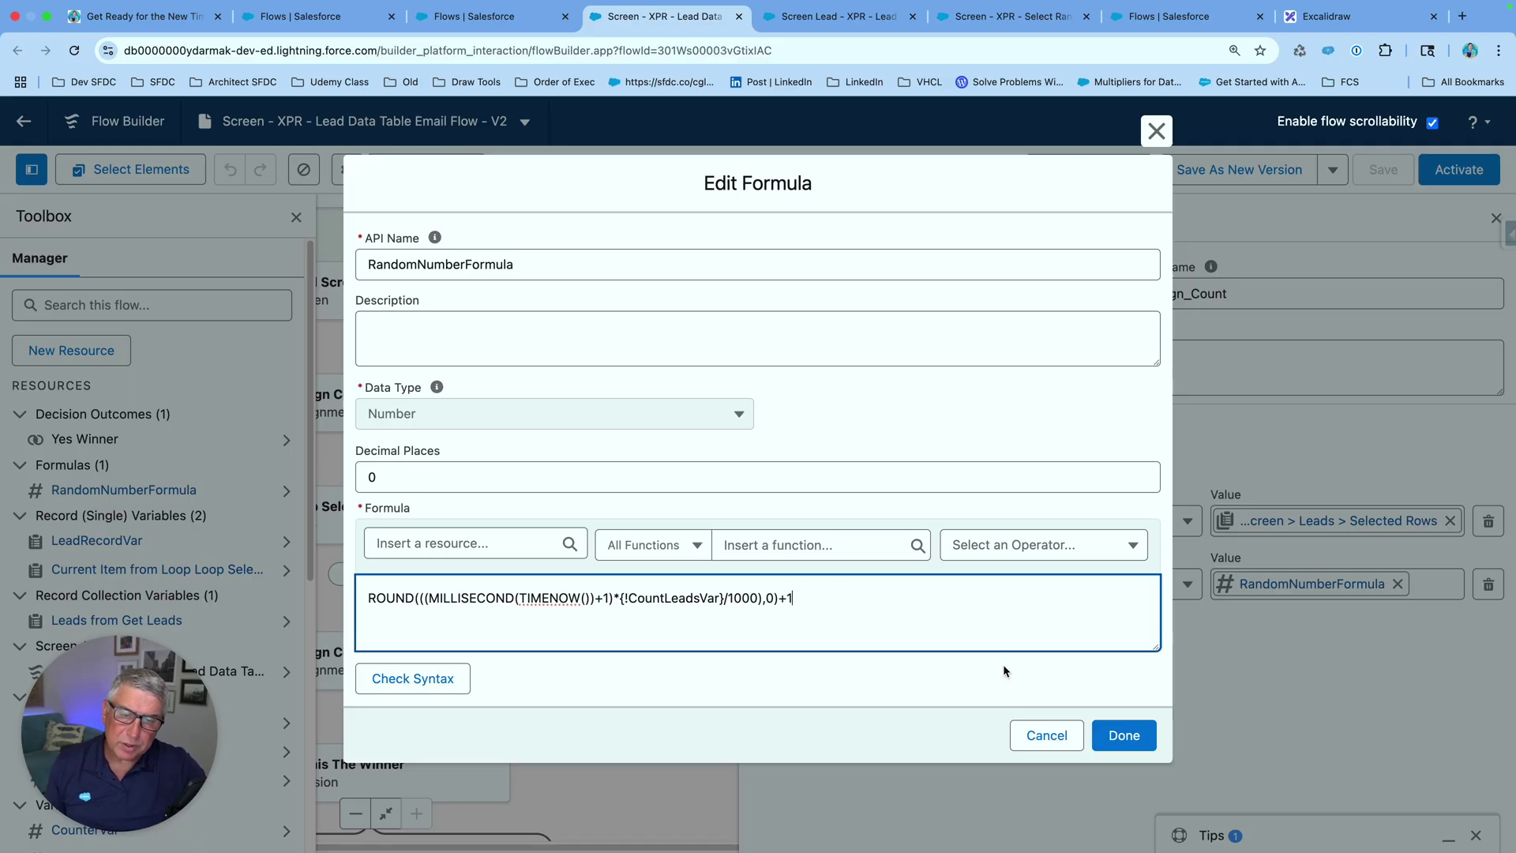
{"action": "left_click", "coordinate": [1118, 735]}
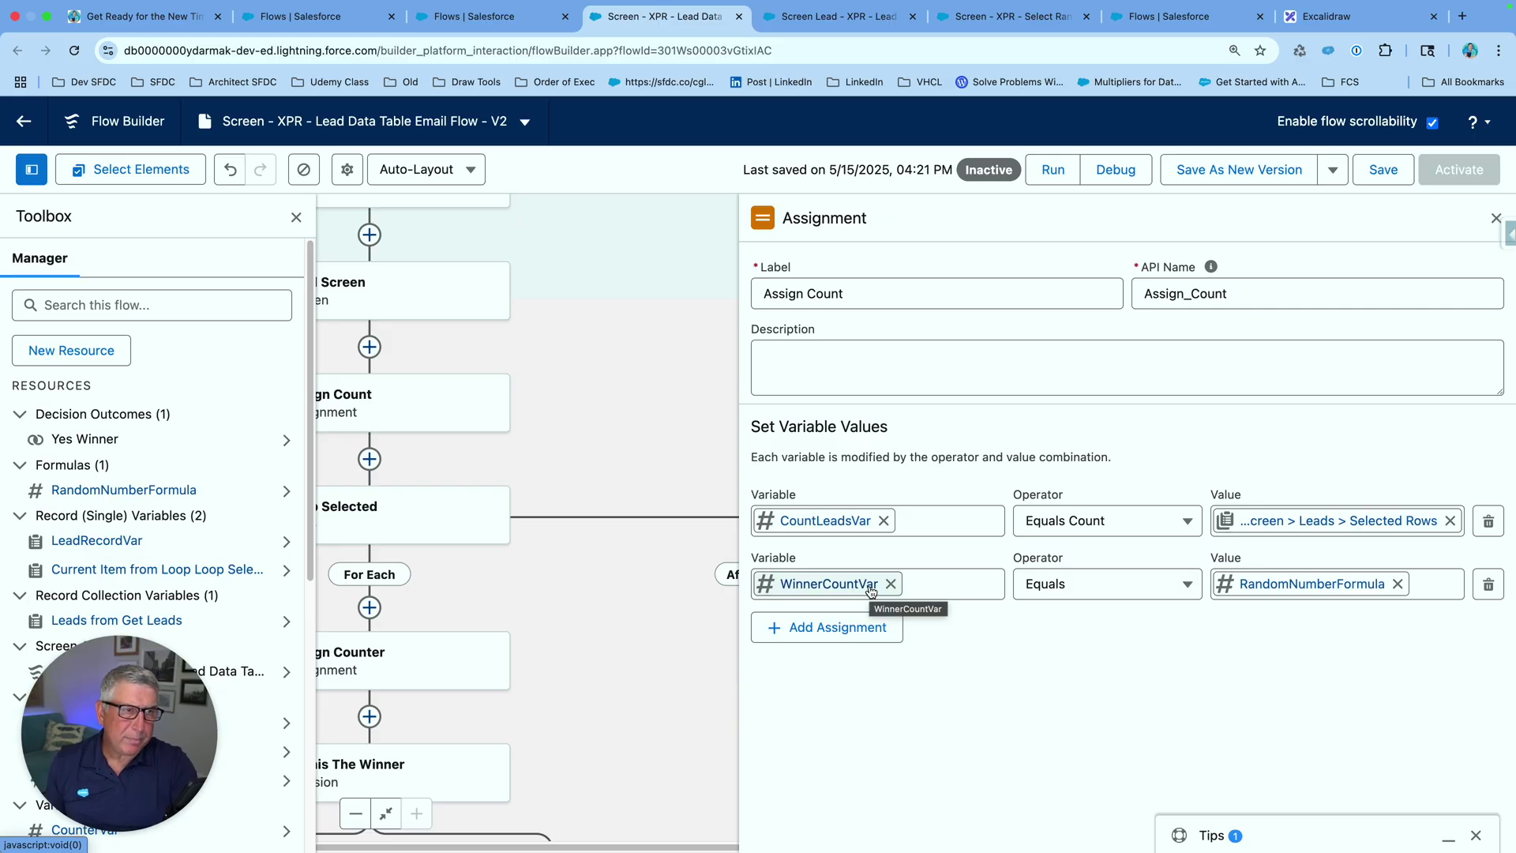
{"action": "left_click", "coordinate": [1495, 218]}
Review the Loop Selected element's collection variable and direction, and the CounterVar assignment in Assign Counter.
{"action": "scroll", "coordinate": [1205, 301], "scroll_direction": "left", "scroll_amount": 5}
{"action": "scroll", "coordinate": [1206, 301], "scroll_direction": "down", "scroll_amount": 2}
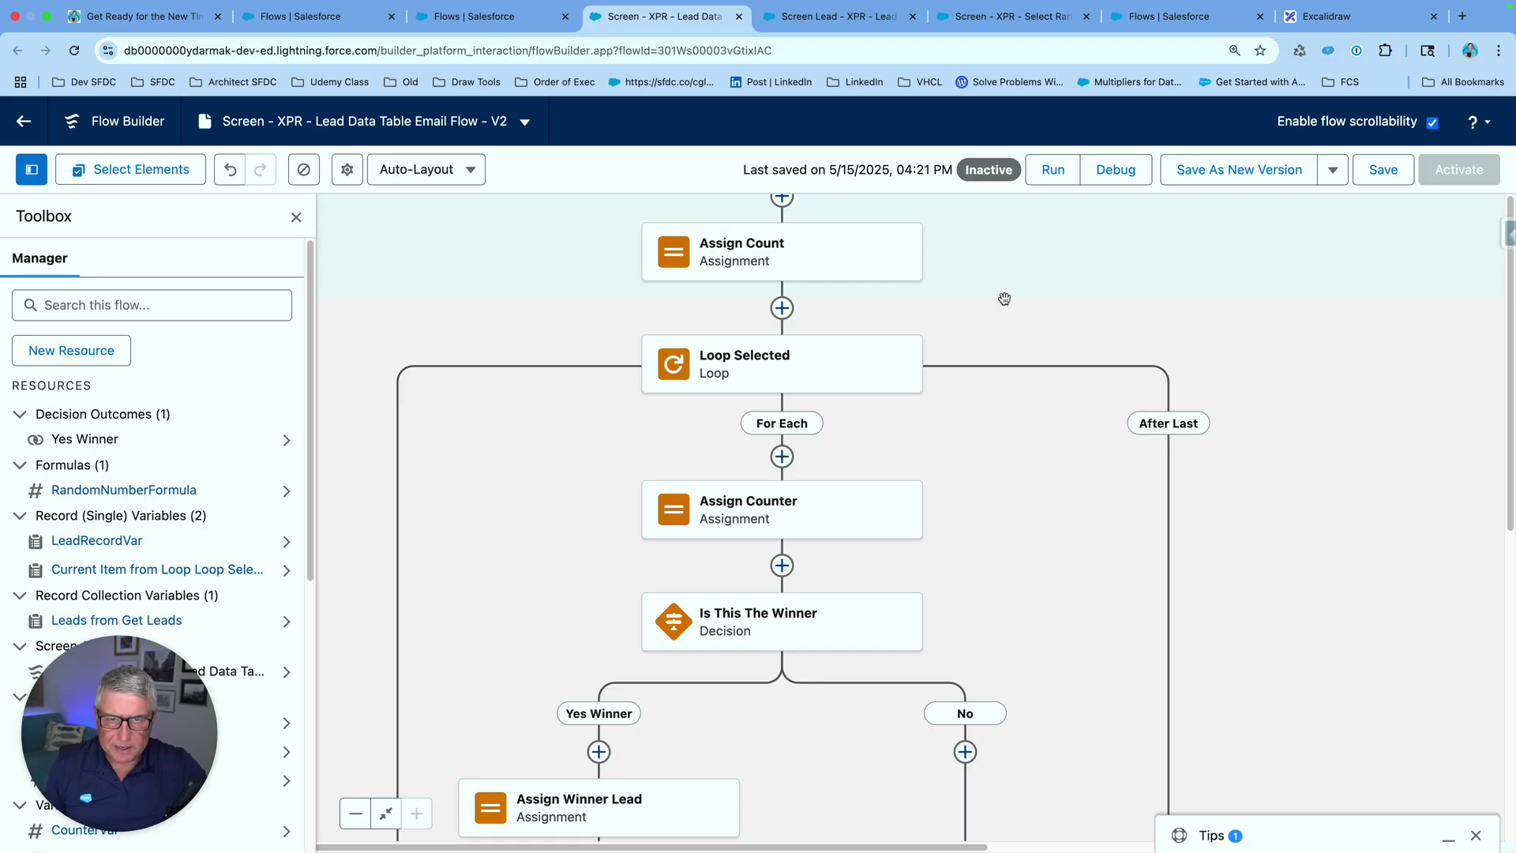
{"action": "left_click", "coordinate": [771, 374]}
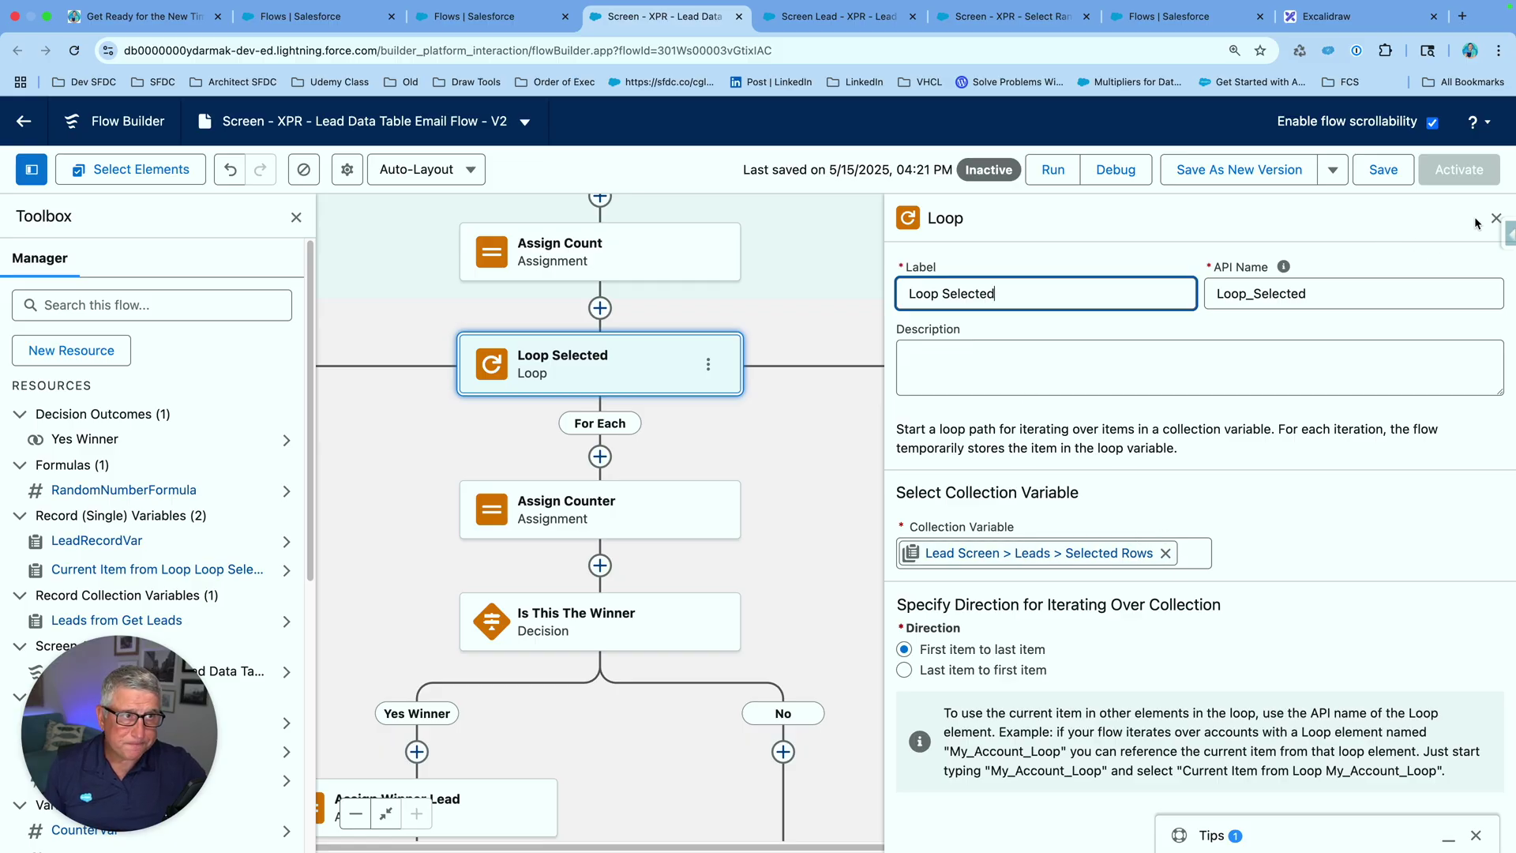
{"action": "left_click", "coordinate": [1495, 218]}
{"action": "left_click_drag", "start_coordinate": [945, 575], "coordinate": [1144, 416]}
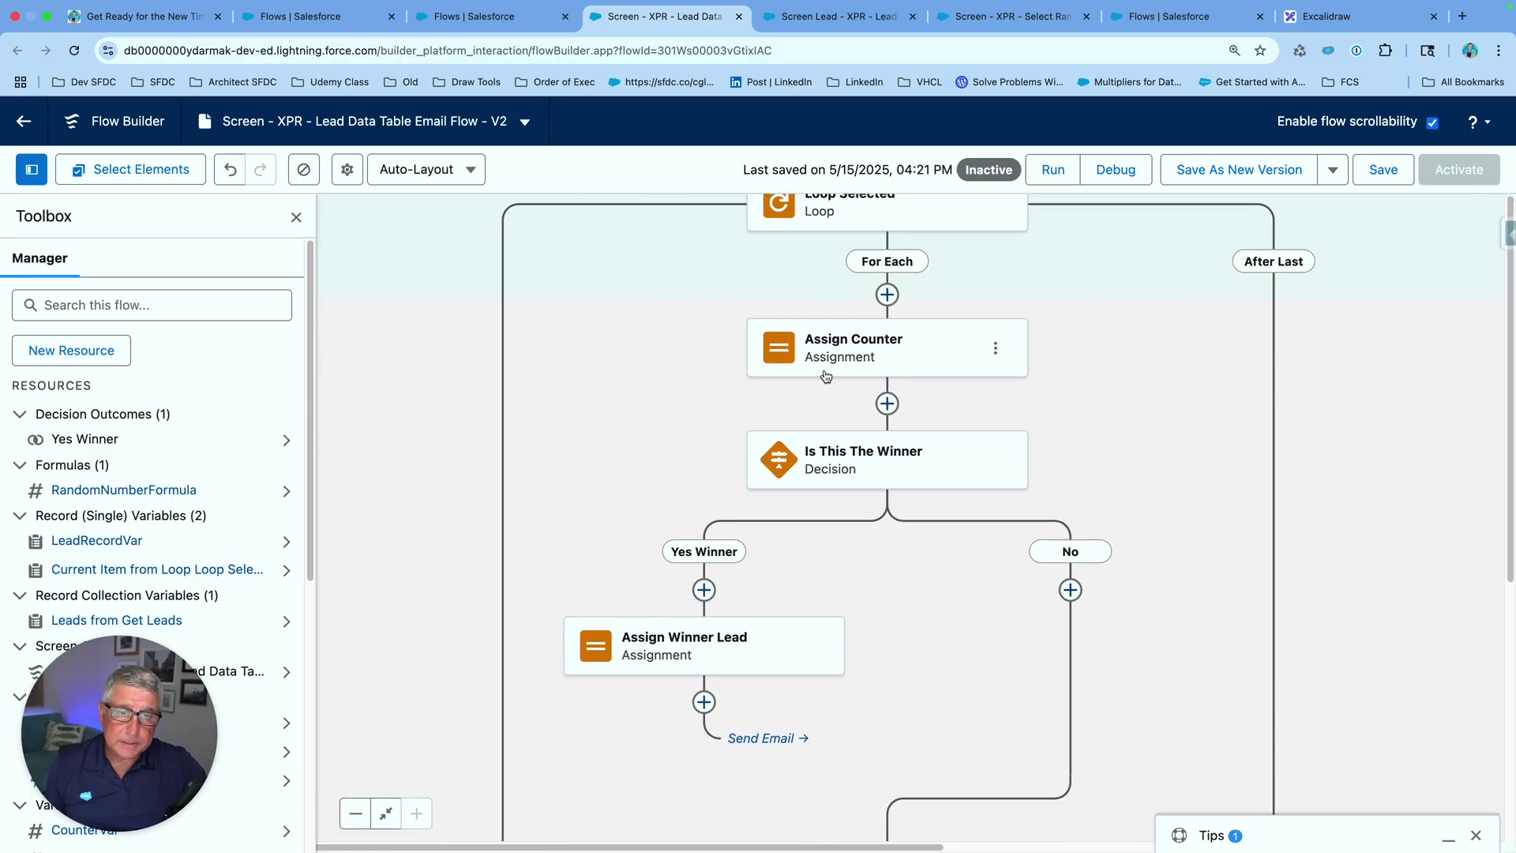
{"action": "left_click", "coordinate": [825, 359]}
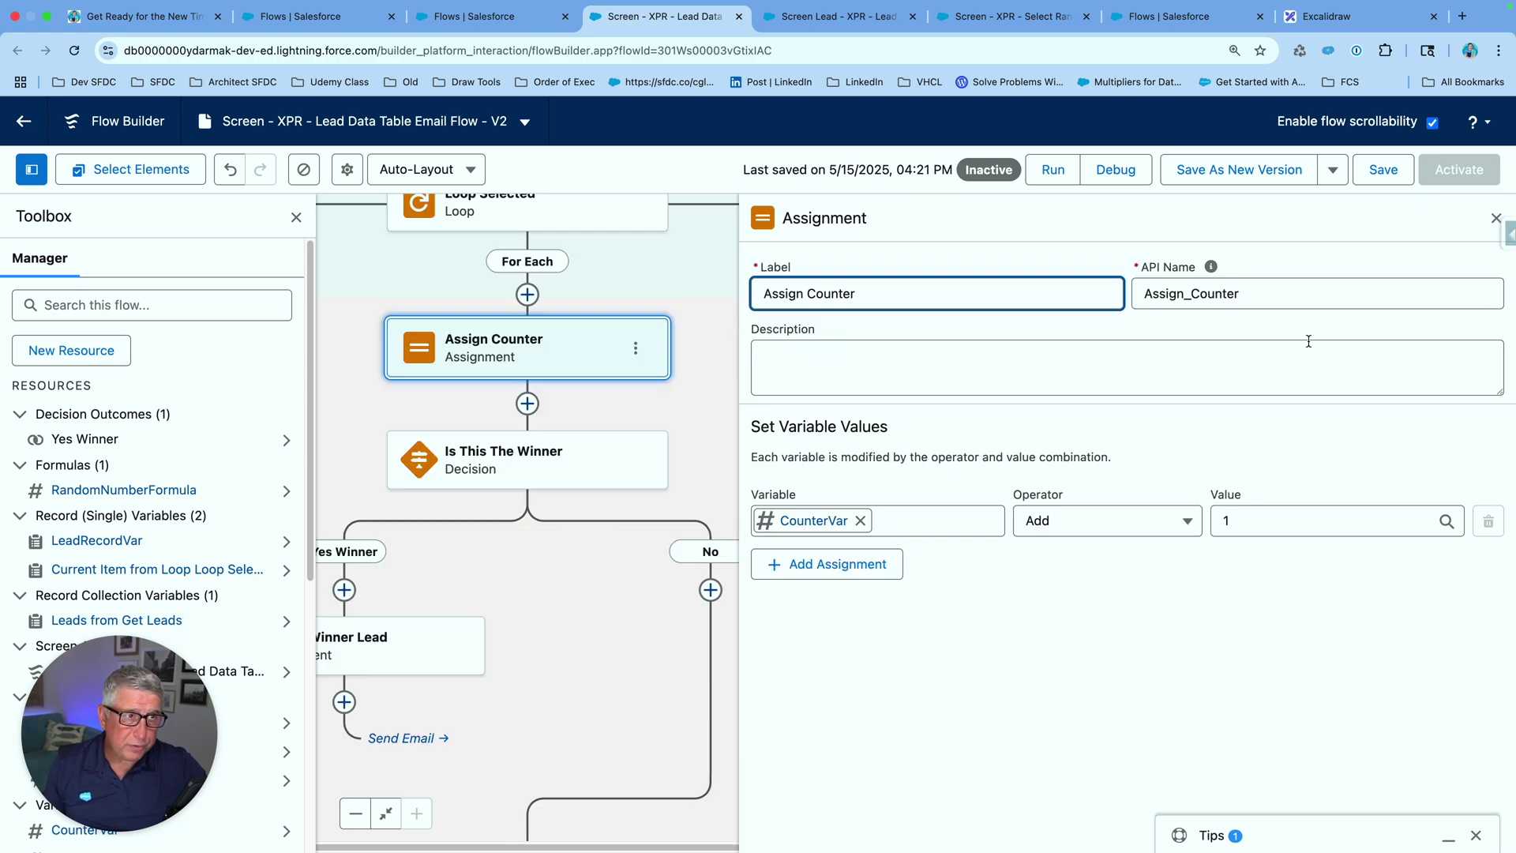
{"action": "left_click", "coordinate": [1494, 221]}
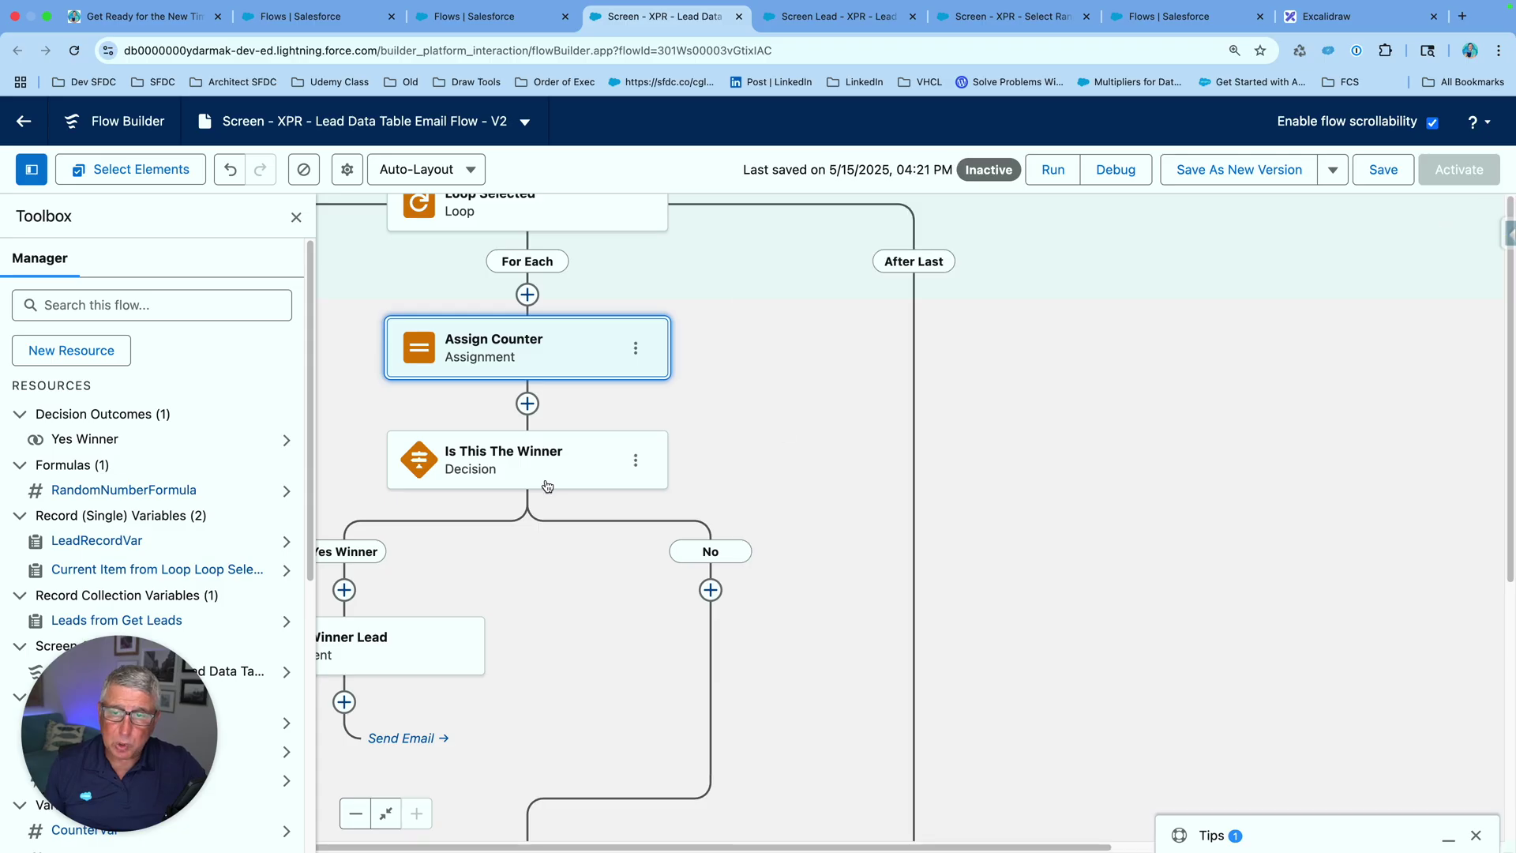
Review the Is This The Winner decision's outcome condition and the LeadRecordVar assignment in Assign Winner Lead.
{"action": "left_click_drag", "start_coordinate": [701, 498], "coordinate": [931, 444]}
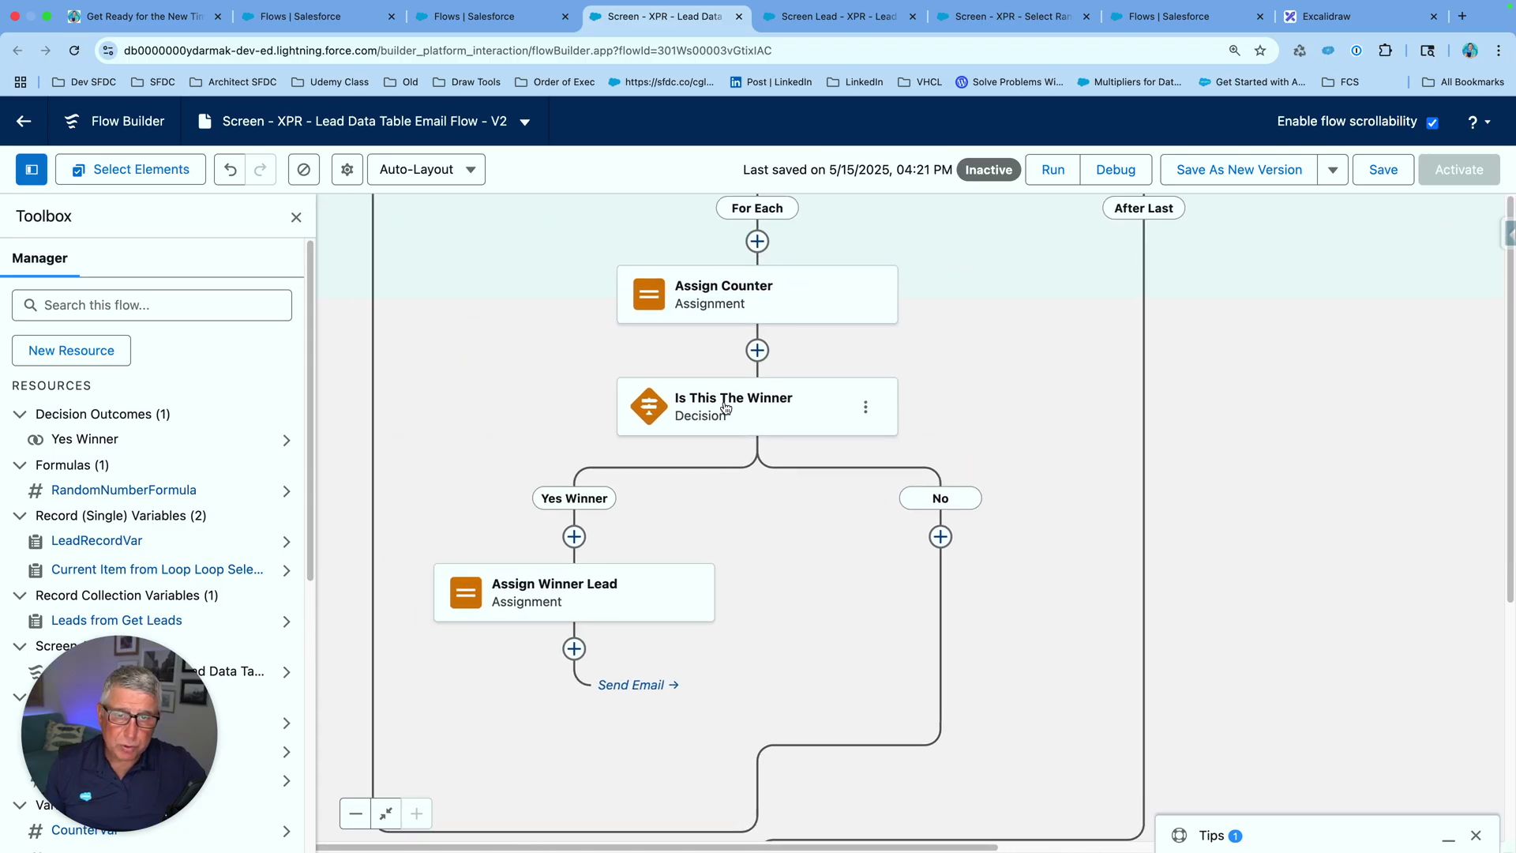
{"action": "left_click", "coordinate": [725, 407]}
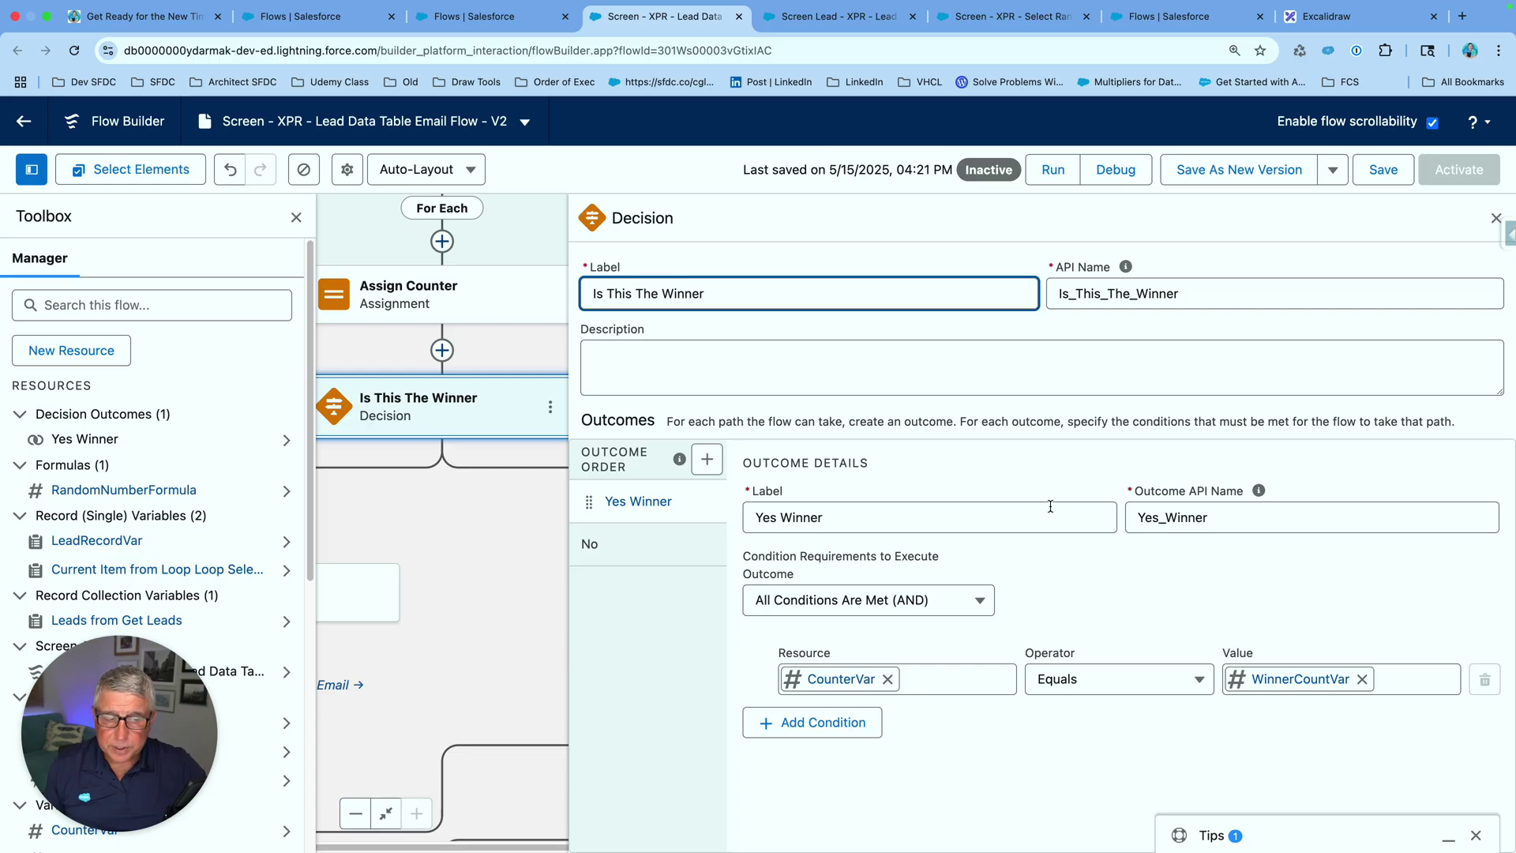
{"action": "left_click", "coordinate": [1495, 222]}
{"action": "scroll", "coordinate": [923, 470], "scroll_direction": "left", "scroll_amount": 7}
{"action": "scroll", "coordinate": [924, 471], "scroll_direction": "down", "scroll_amount": 3}
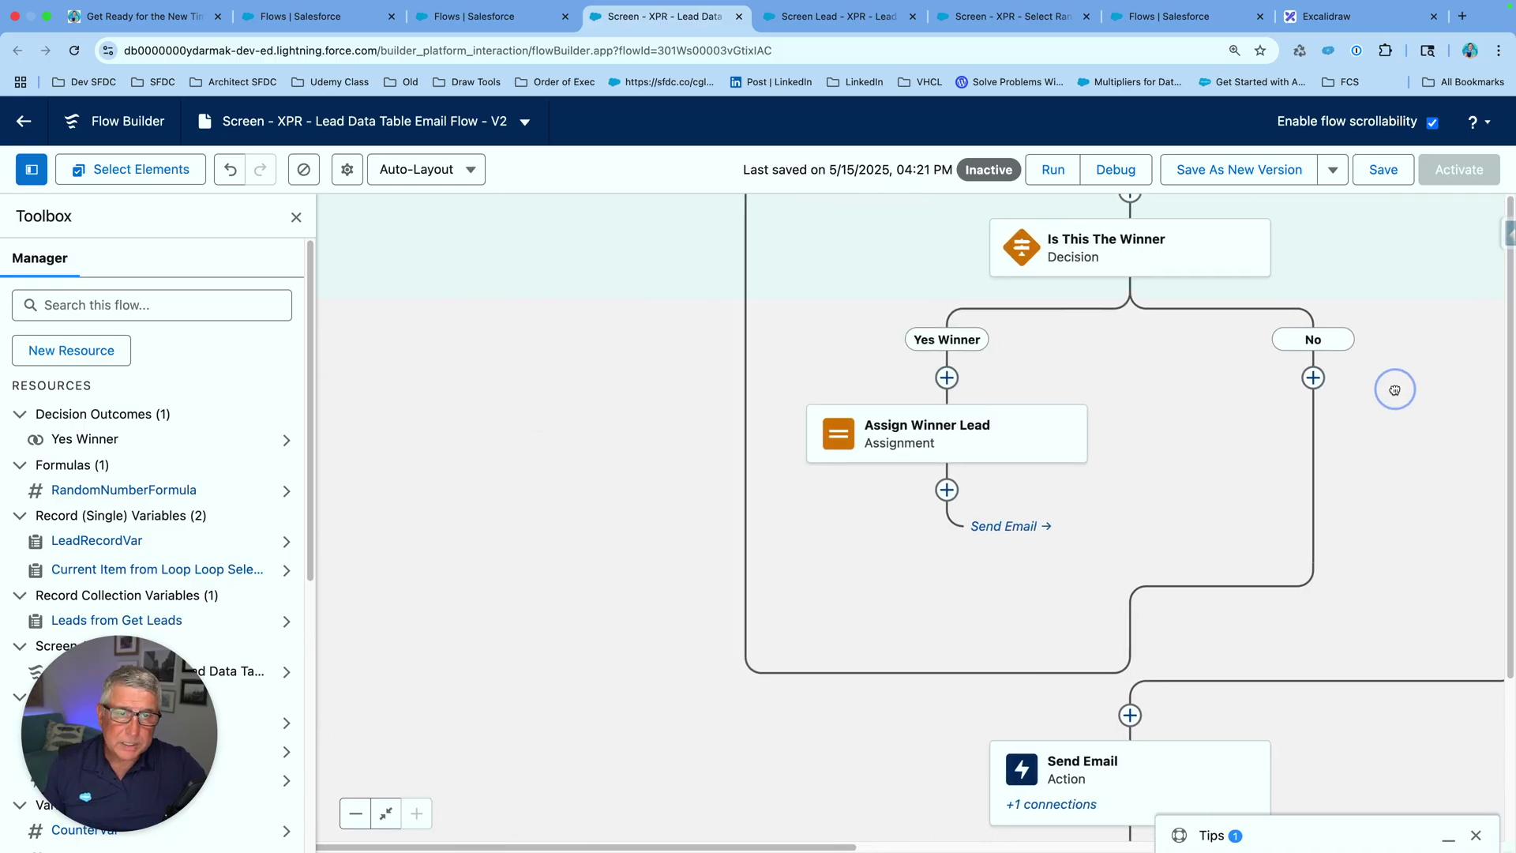
{"action": "left_click", "coordinate": [836, 386]}
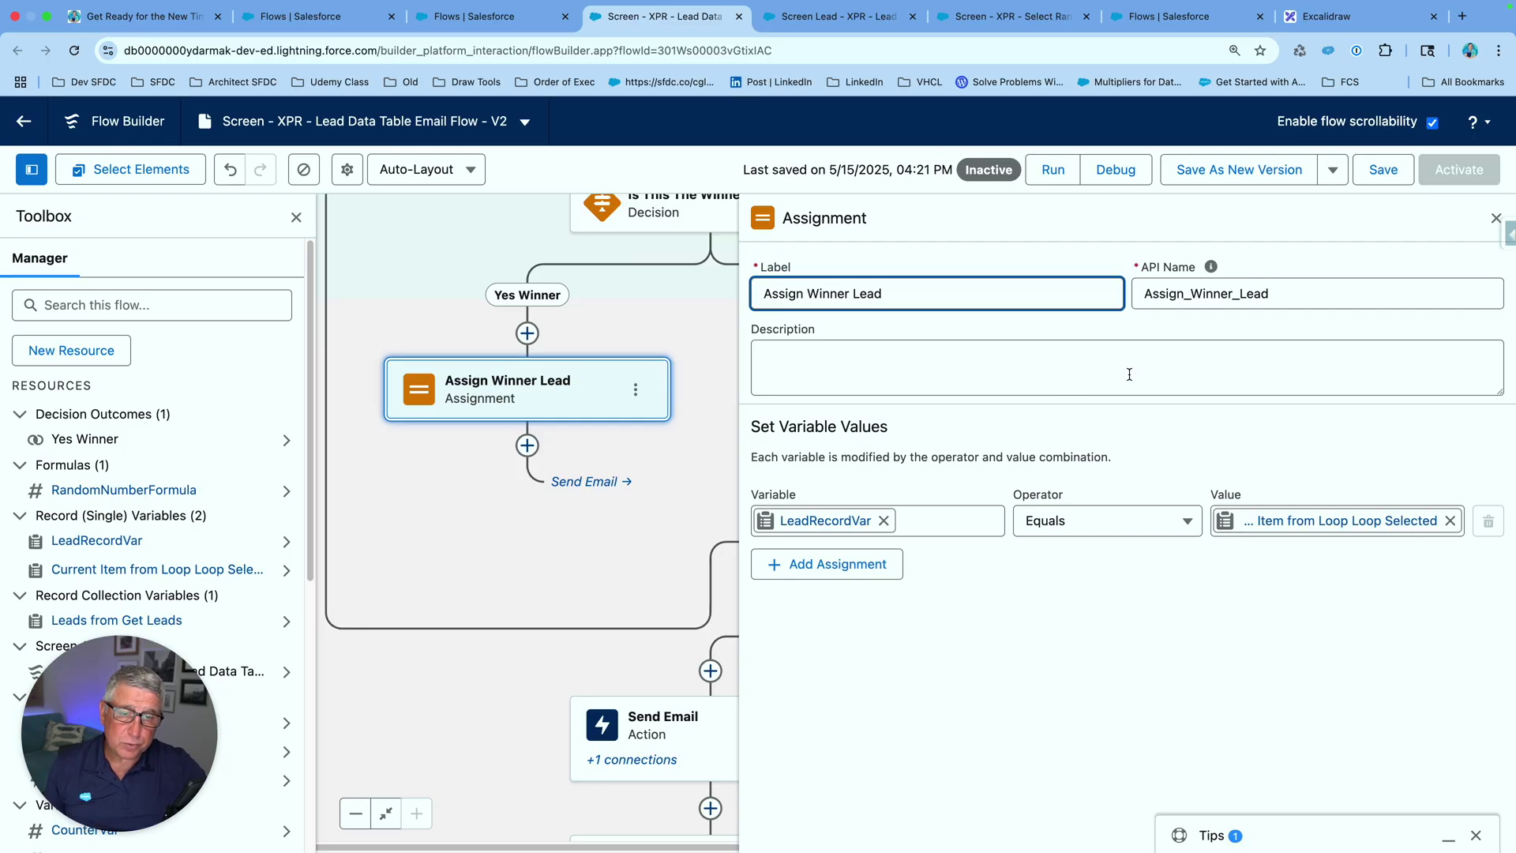
{"action": "left_click", "coordinate": [1495, 218]}
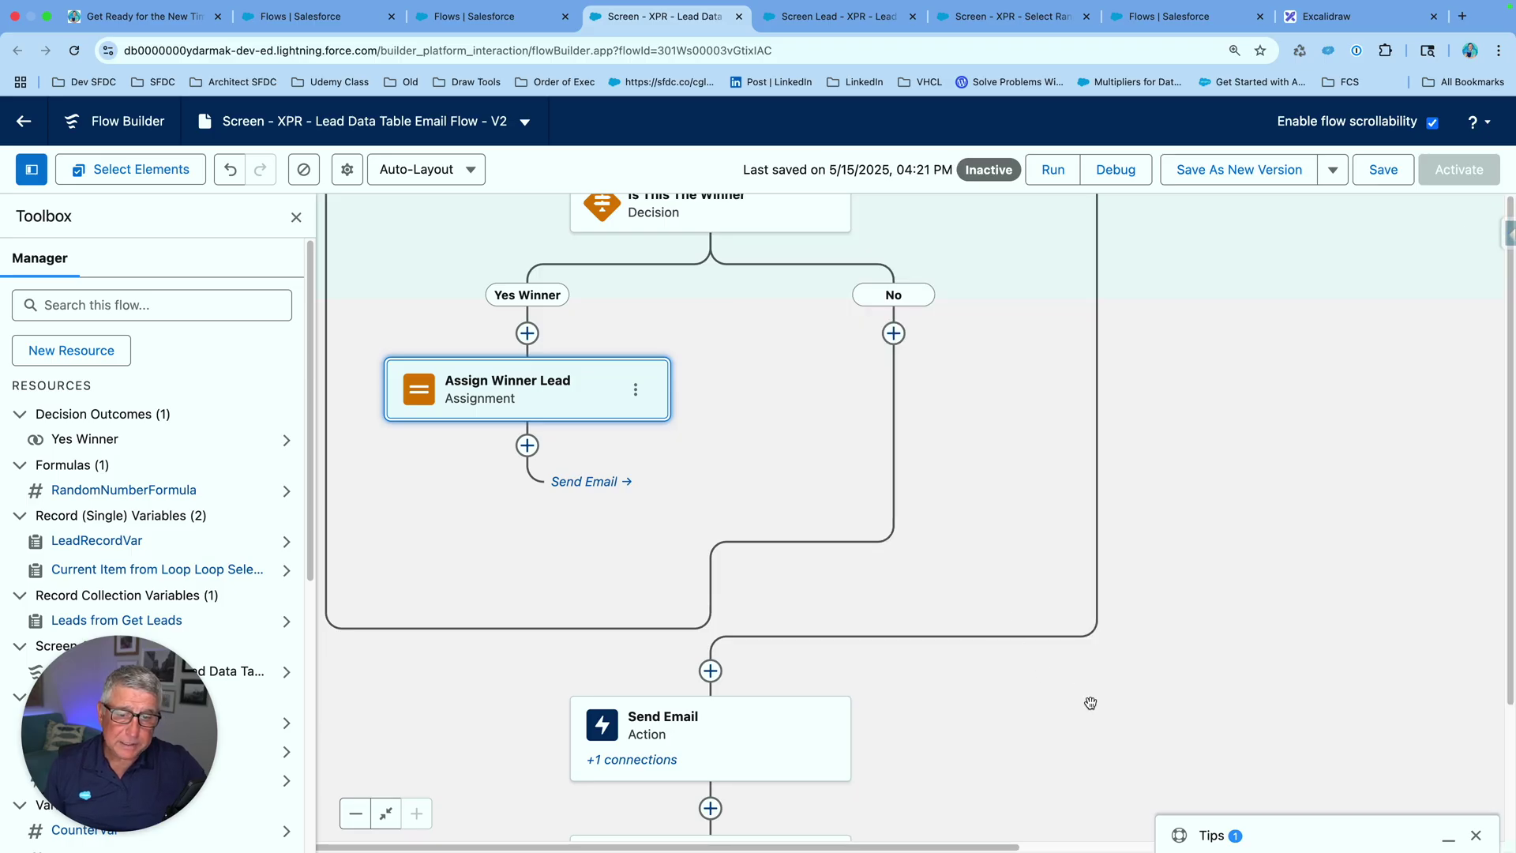
Open the Send Email action and review its recipient and sender details, content option and full subject text.
{"action": "scroll", "coordinate": [1066, 687], "scroll_direction": "down", "scroll_amount": 5}
{"action": "left_click", "coordinate": [821, 291]}
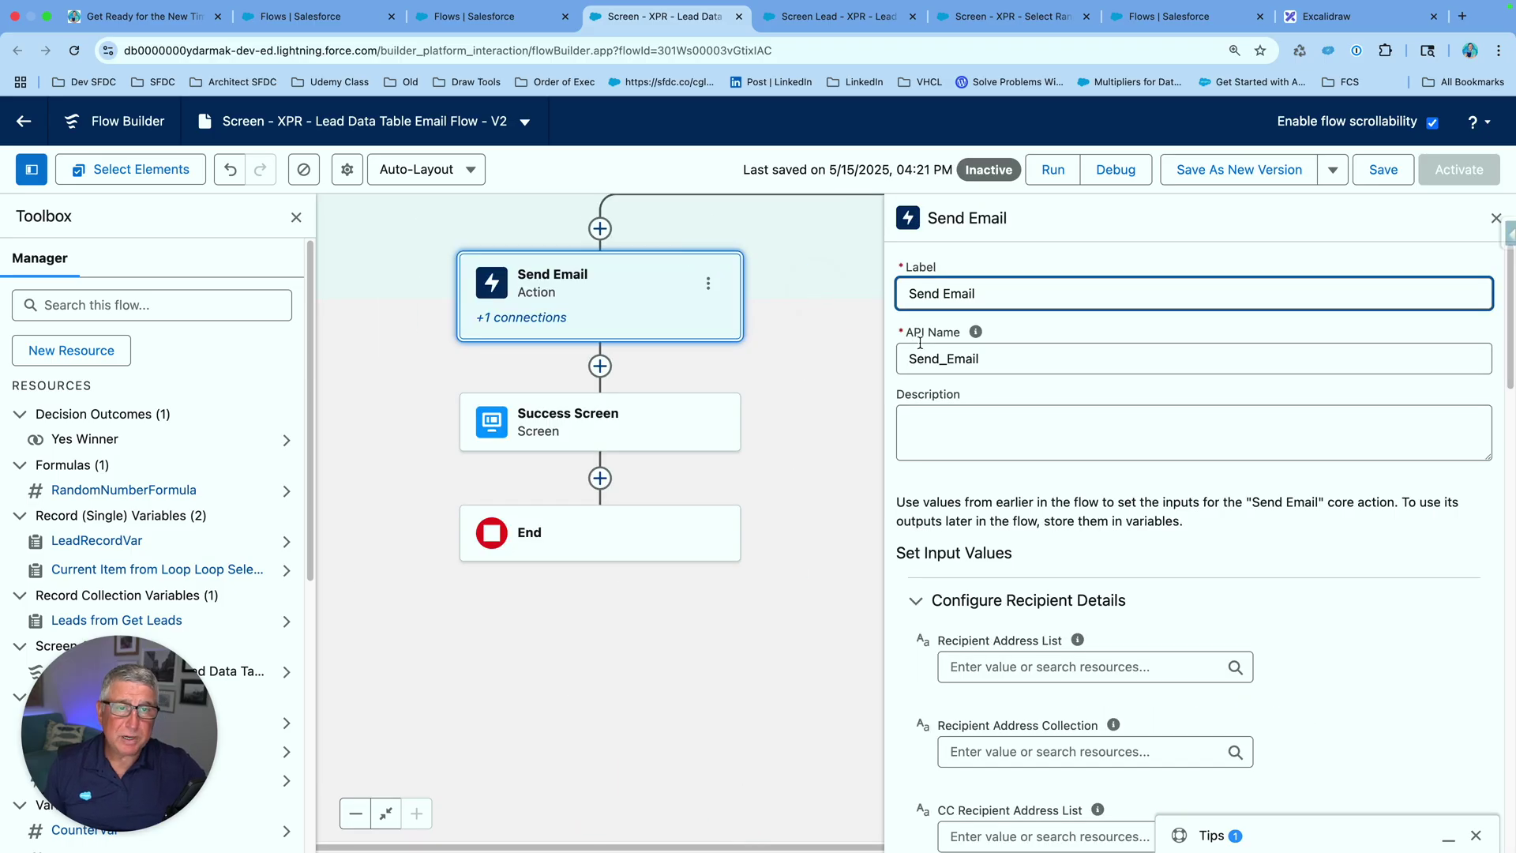
{"action": "scroll", "coordinate": [1125, 403], "scroll_direction": "down", "scroll_amount": 1}
{"action": "scroll", "coordinate": [1125, 403], "scroll_direction": "down", "scroll_amount": 5}
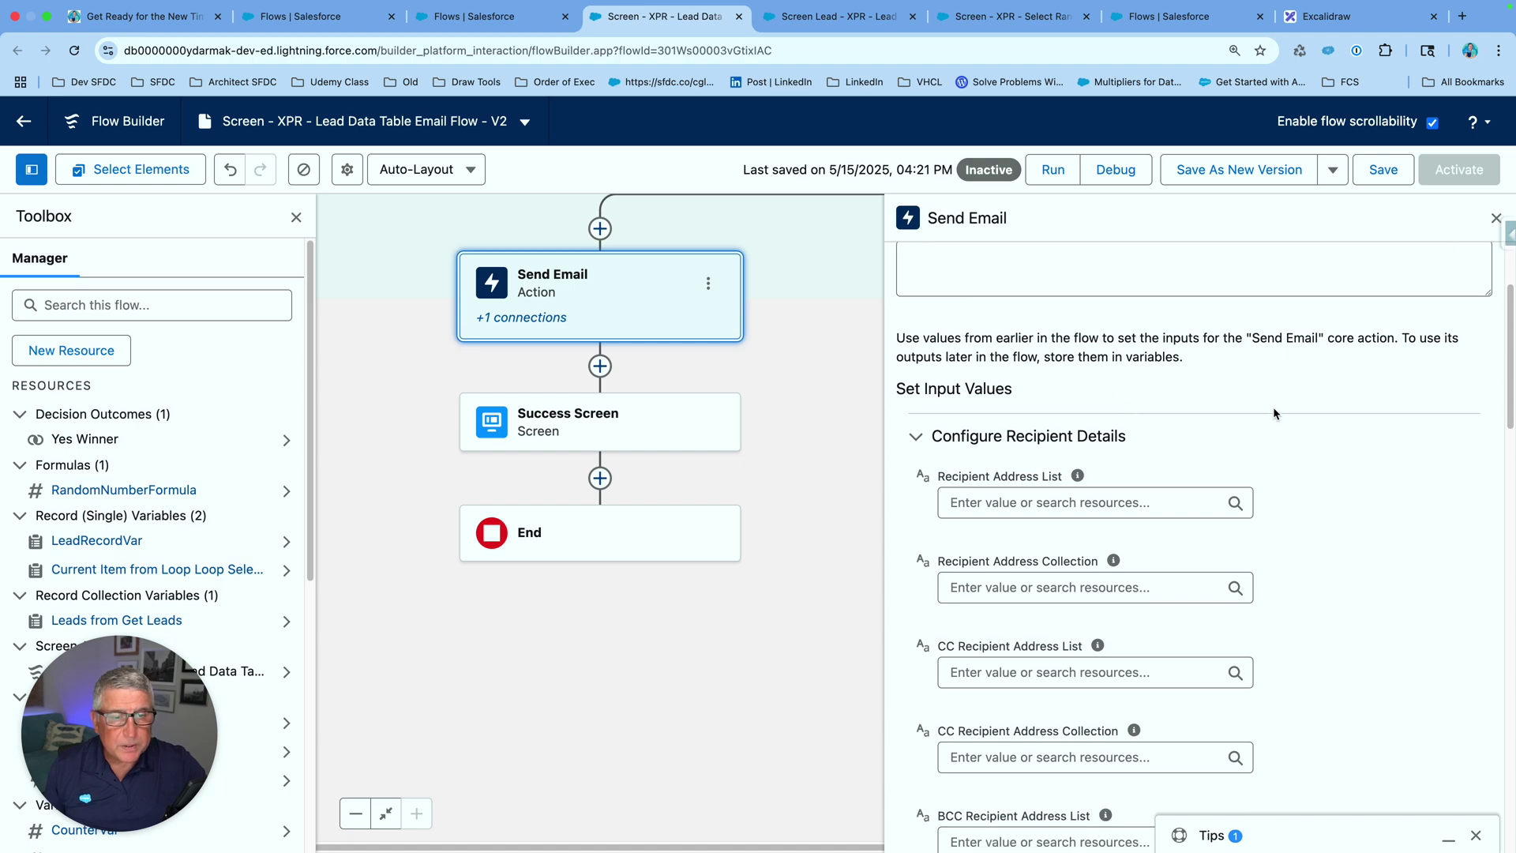
{"action": "scroll", "coordinate": [1276, 408], "scroll_direction": "down", "scroll_amount": 6}
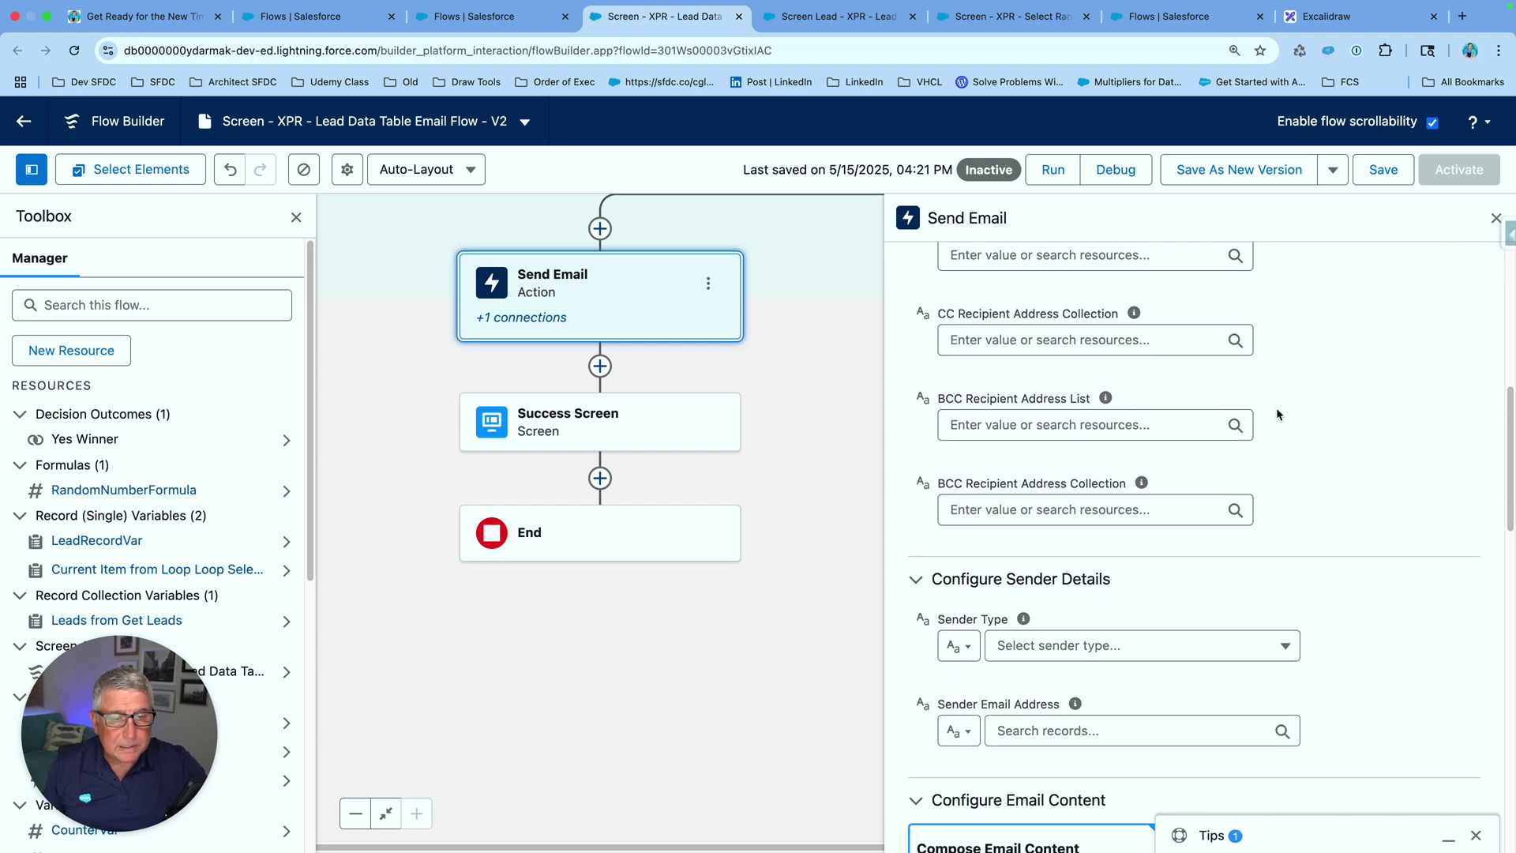
{"action": "scroll", "coordinate": [1344, 416], "scroll_direction": "down", "scroll_amount": 1}
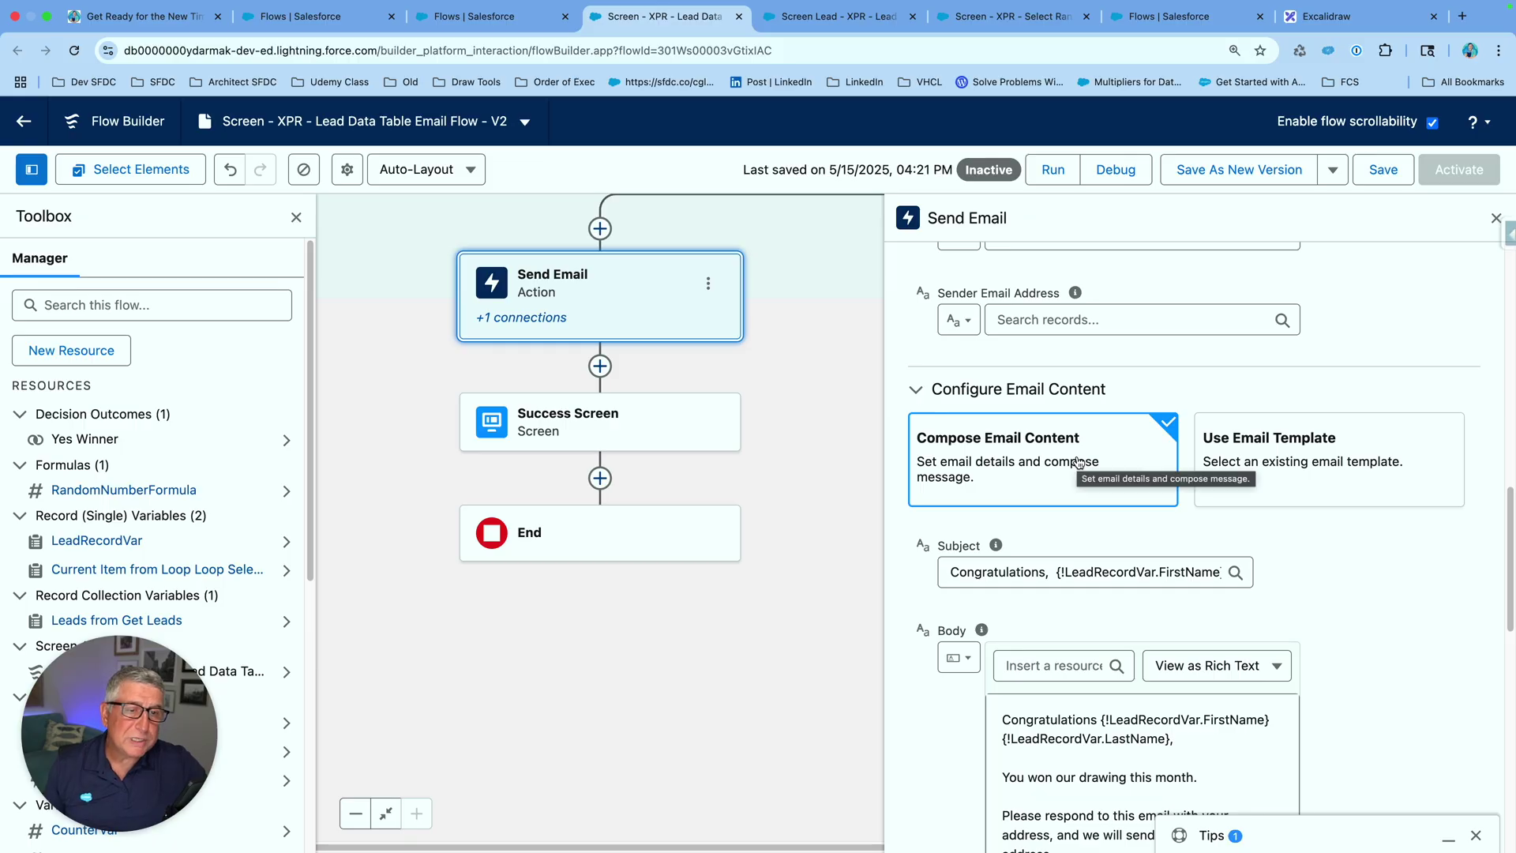
{"action": "scroll", "coordinate": [1078, 463], "scroll_direction": "down", "scroll_amount": 2}
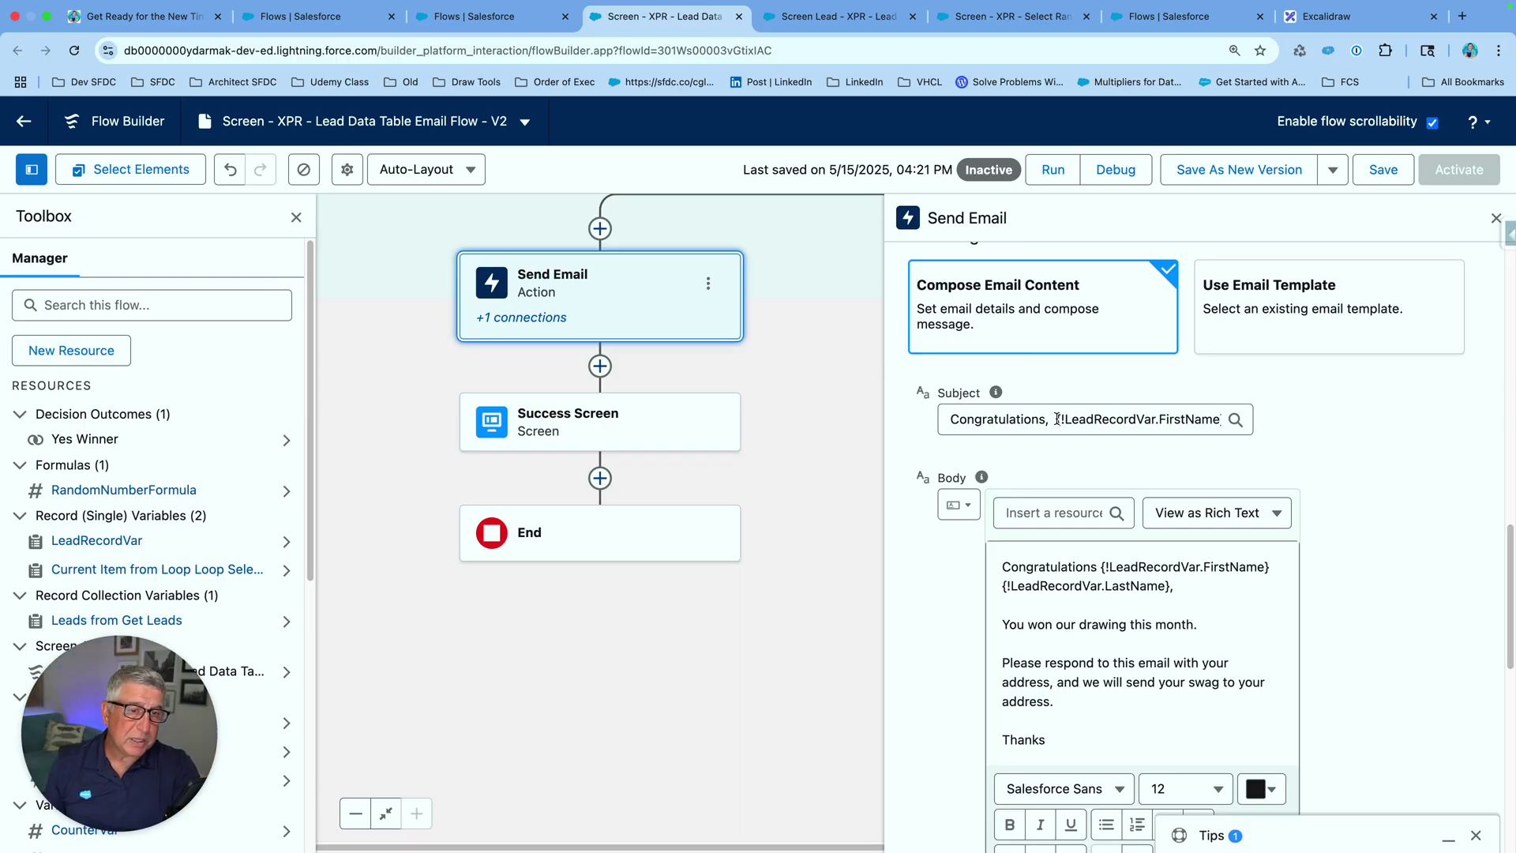
{"action": "left_click_drag", "start_coordinate": [1056, 418], "coordinate": [1167, 416]}
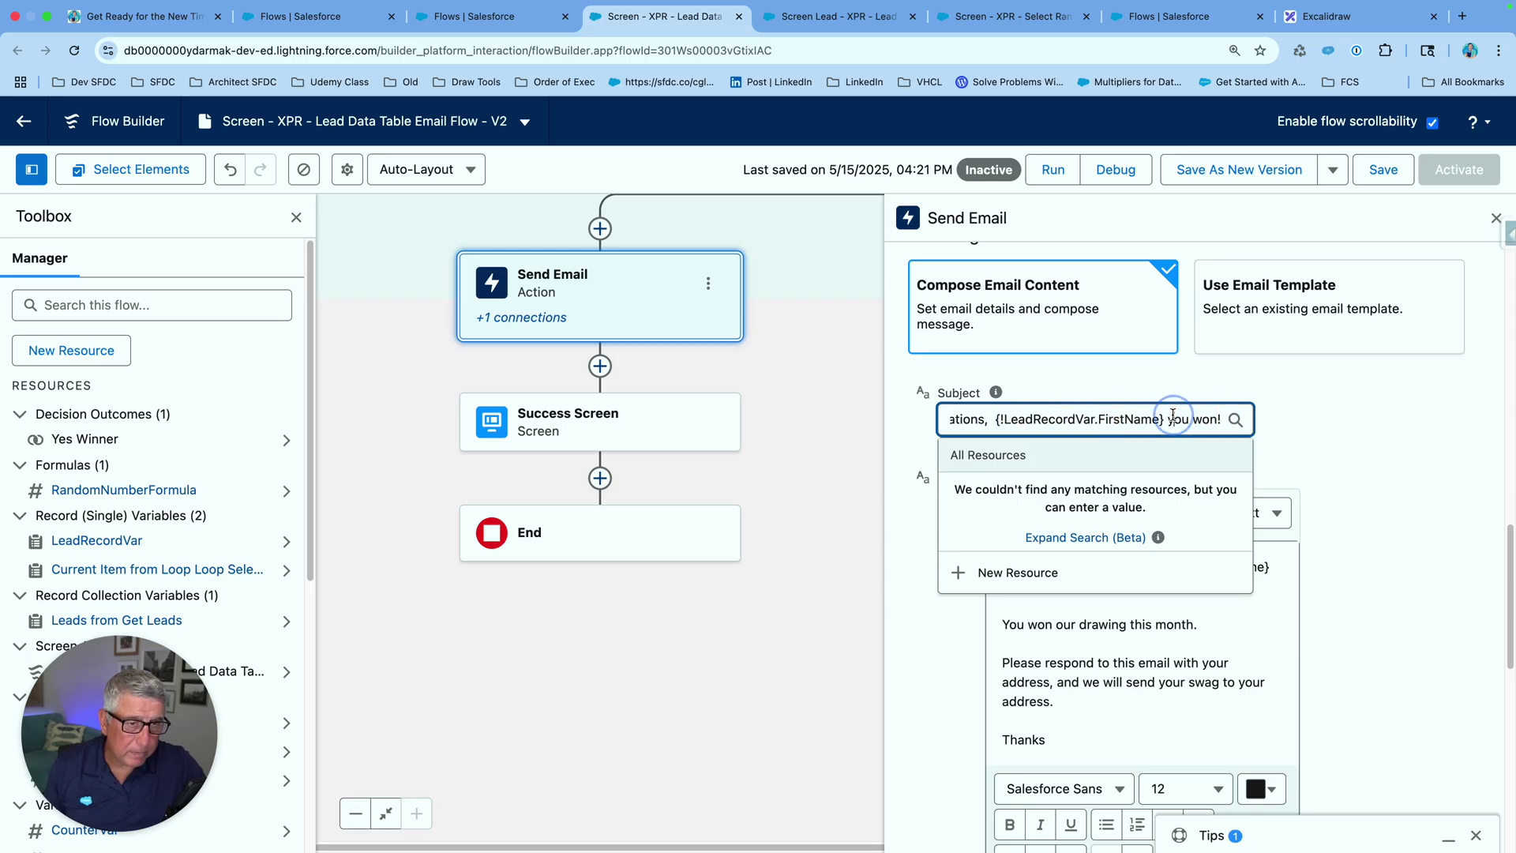
{"action": "left_click", "coordinate": [1310, 421]}
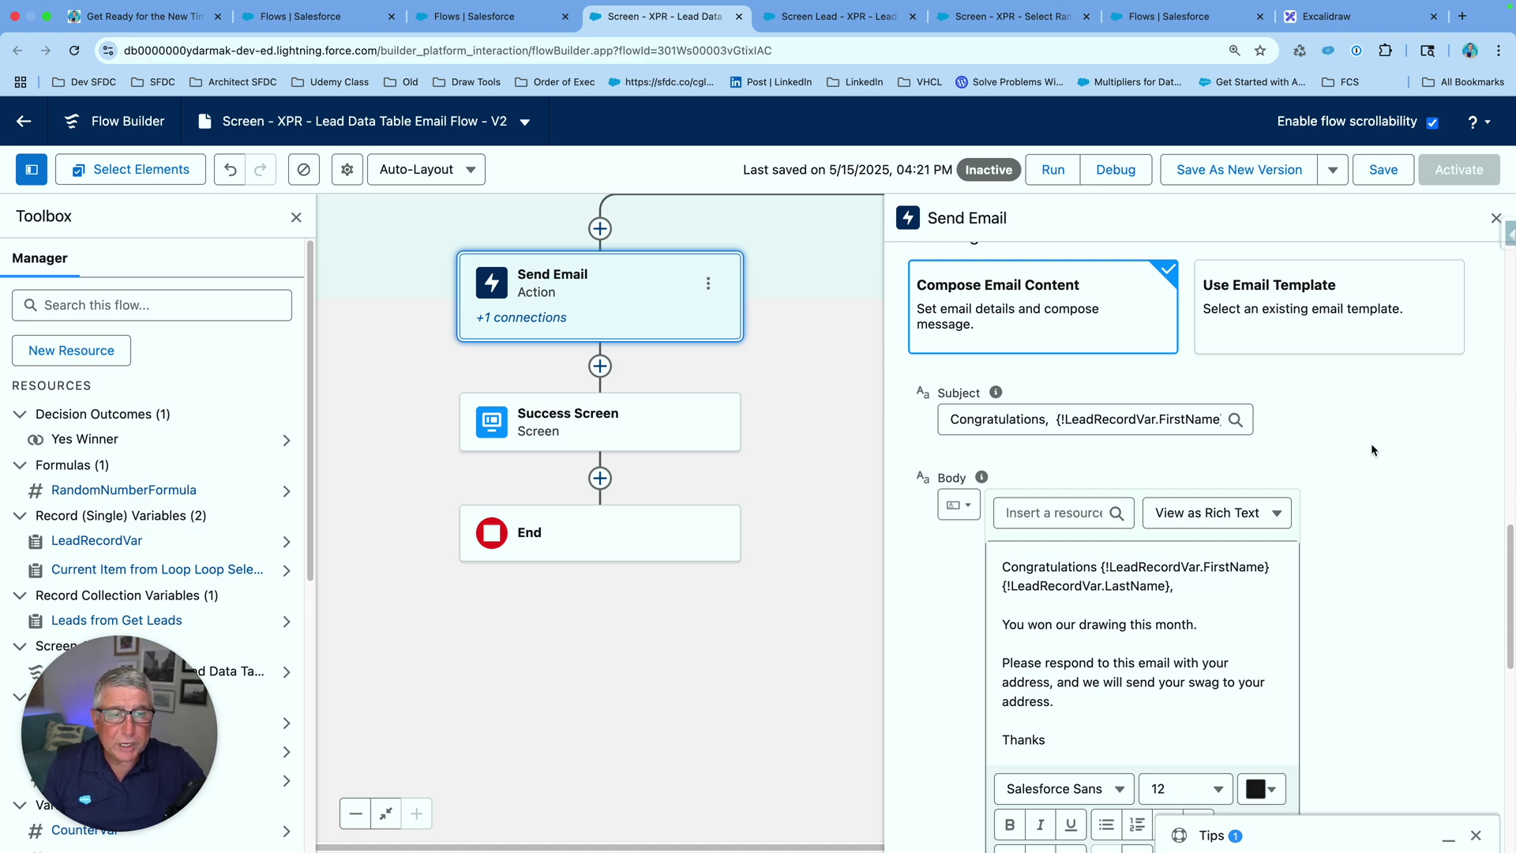
Review the Send Email action's body, rich-text, Recipient ID and Log Email on Send settings, then close it without changes.
{"action": "scroll", "coordinate": [1368, 436], "scroll_direction": "down", "scroll_amount": 3}
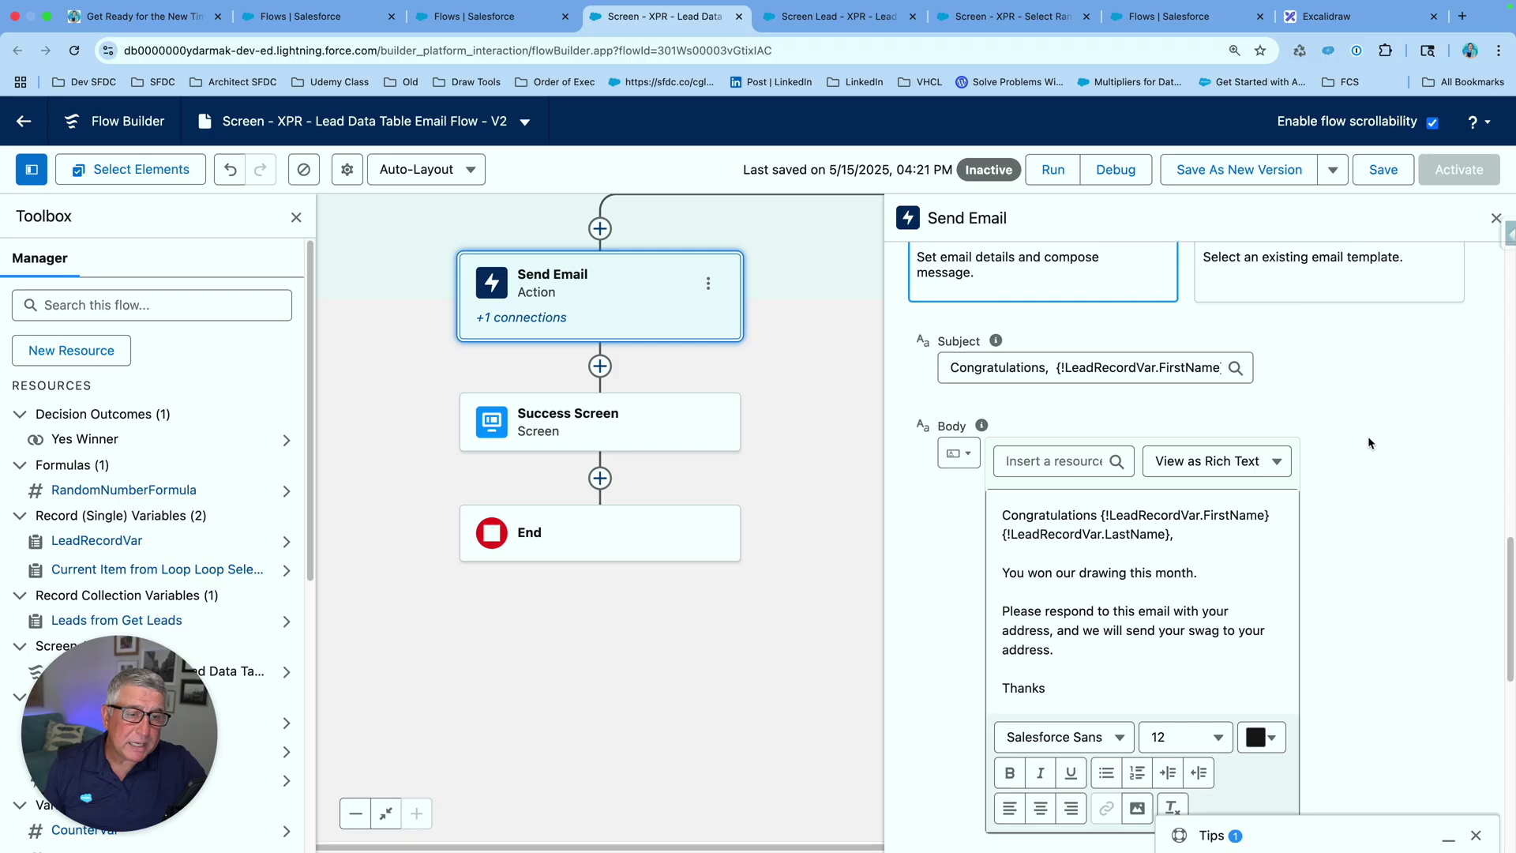
{"action": "scroll", "coordinate": [1367, 435], "scroll_direction": "down", "scroll_amount": 1}
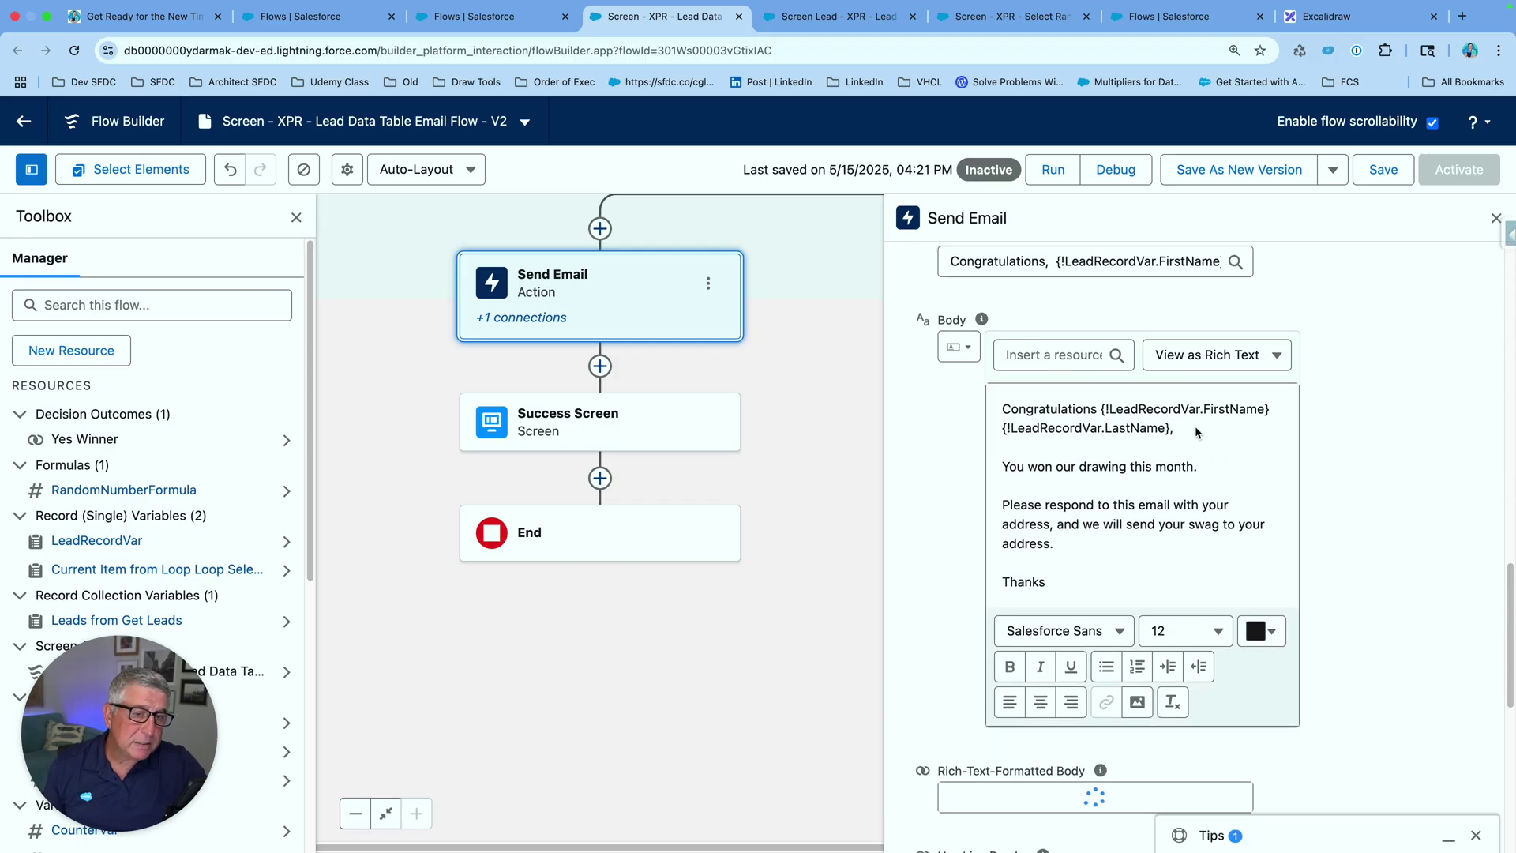
{"action": "scroll", "coordinate": [1287, 491], "scroll_direction": "down", "scroll_amount": 5}
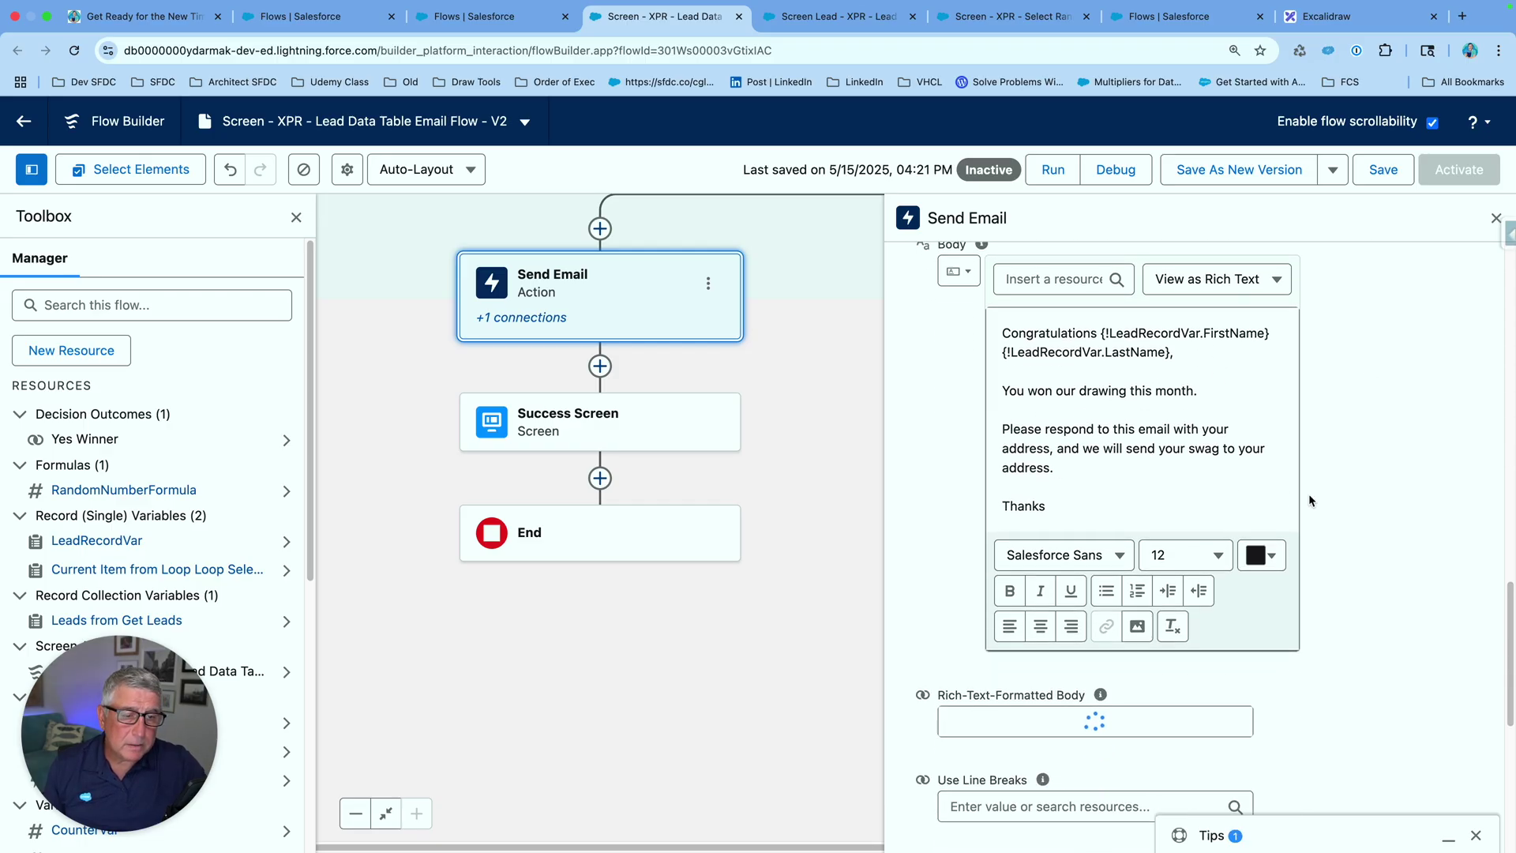
{"action": "scroll", "coordinate": [1349, 494], "scroll_direction": "down", "scroll_amount": 2}
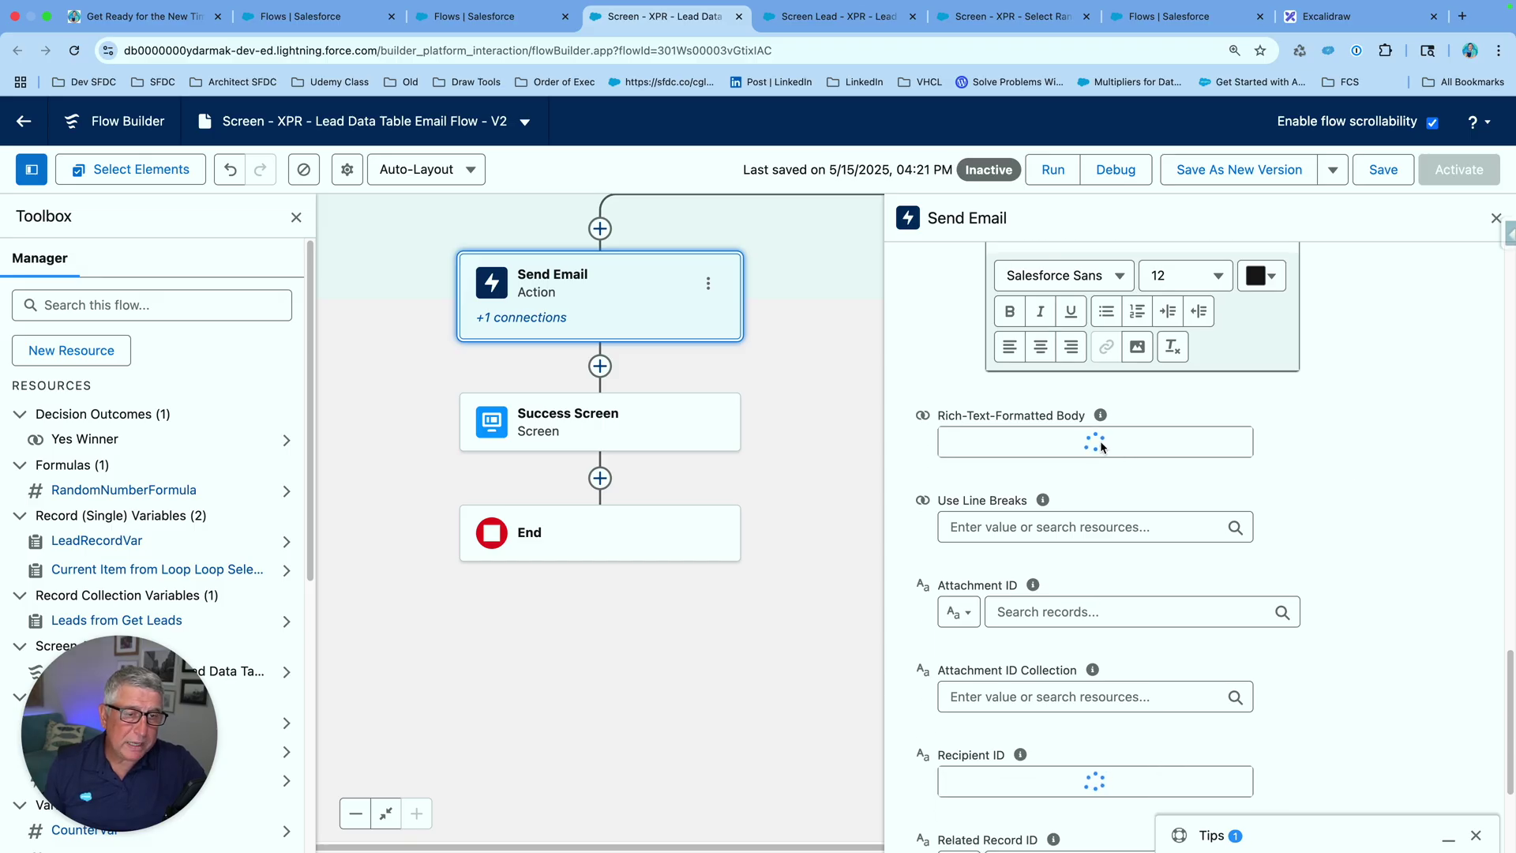
{"action": "scroll", "coordinate": [1271, 396], "scroll_direction": "up", "scroll_amount": 2}
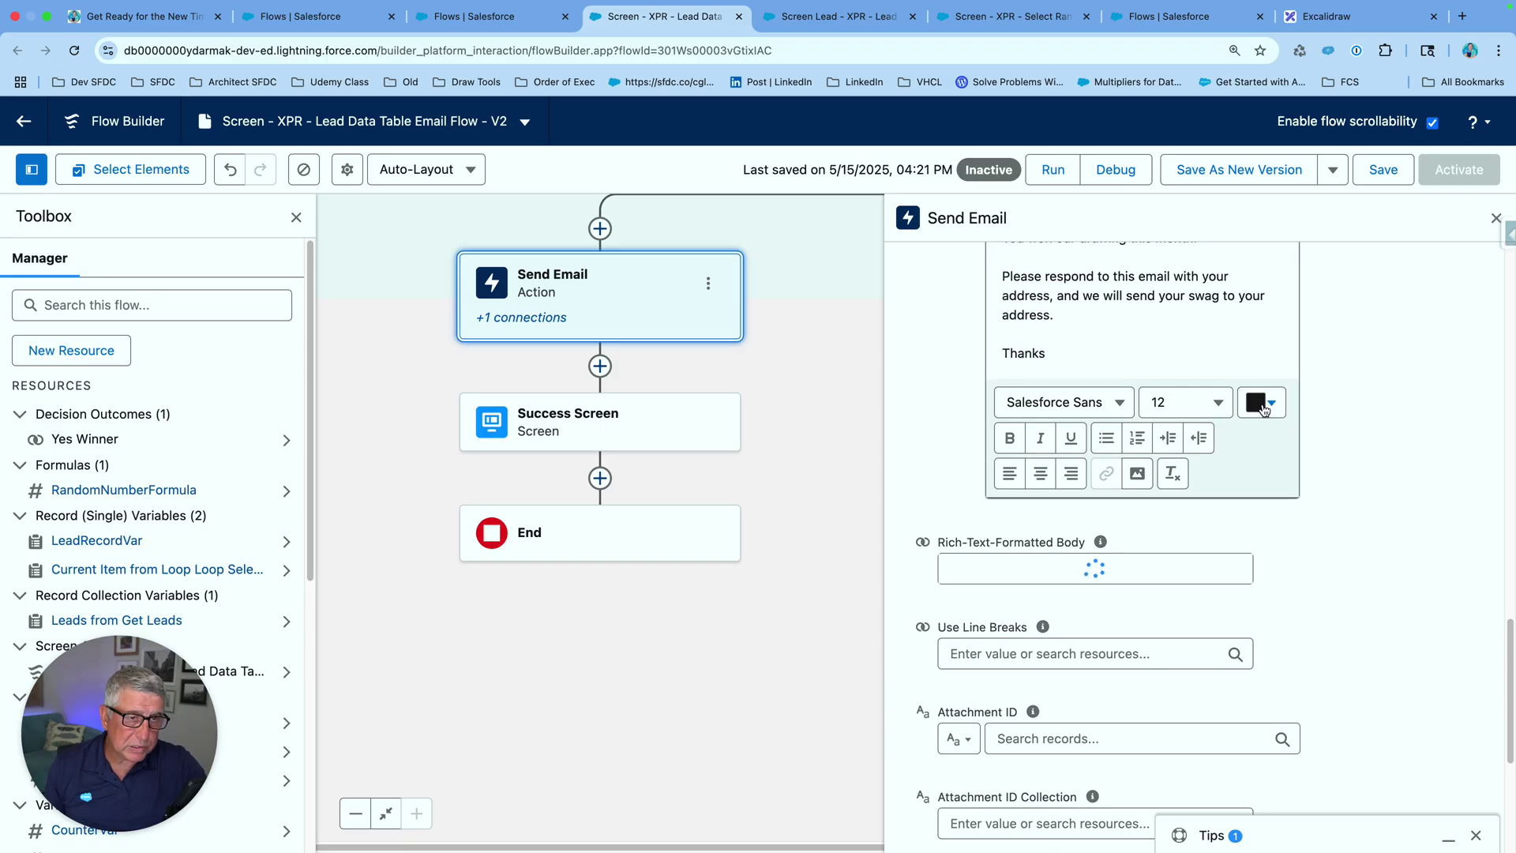
{"action": "scroll", "coordinate": [1317, 417], "scroll_direction": "down", "scroll_amount": 5}
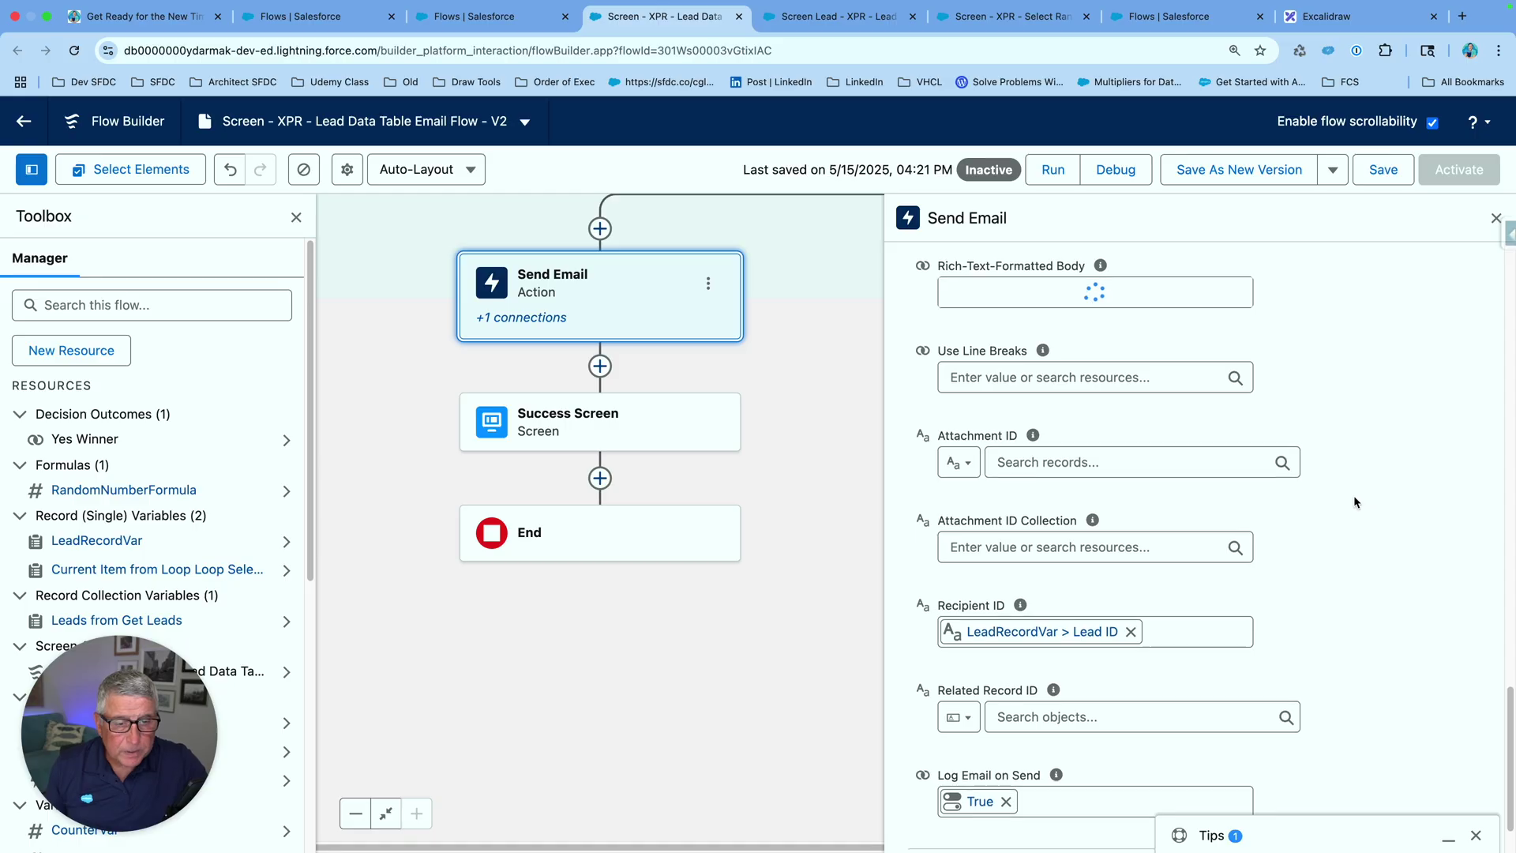
{"action": "scroll", "coordinate": [1355, 503], "scroll_direction": "down", "scroll_amount": 1}
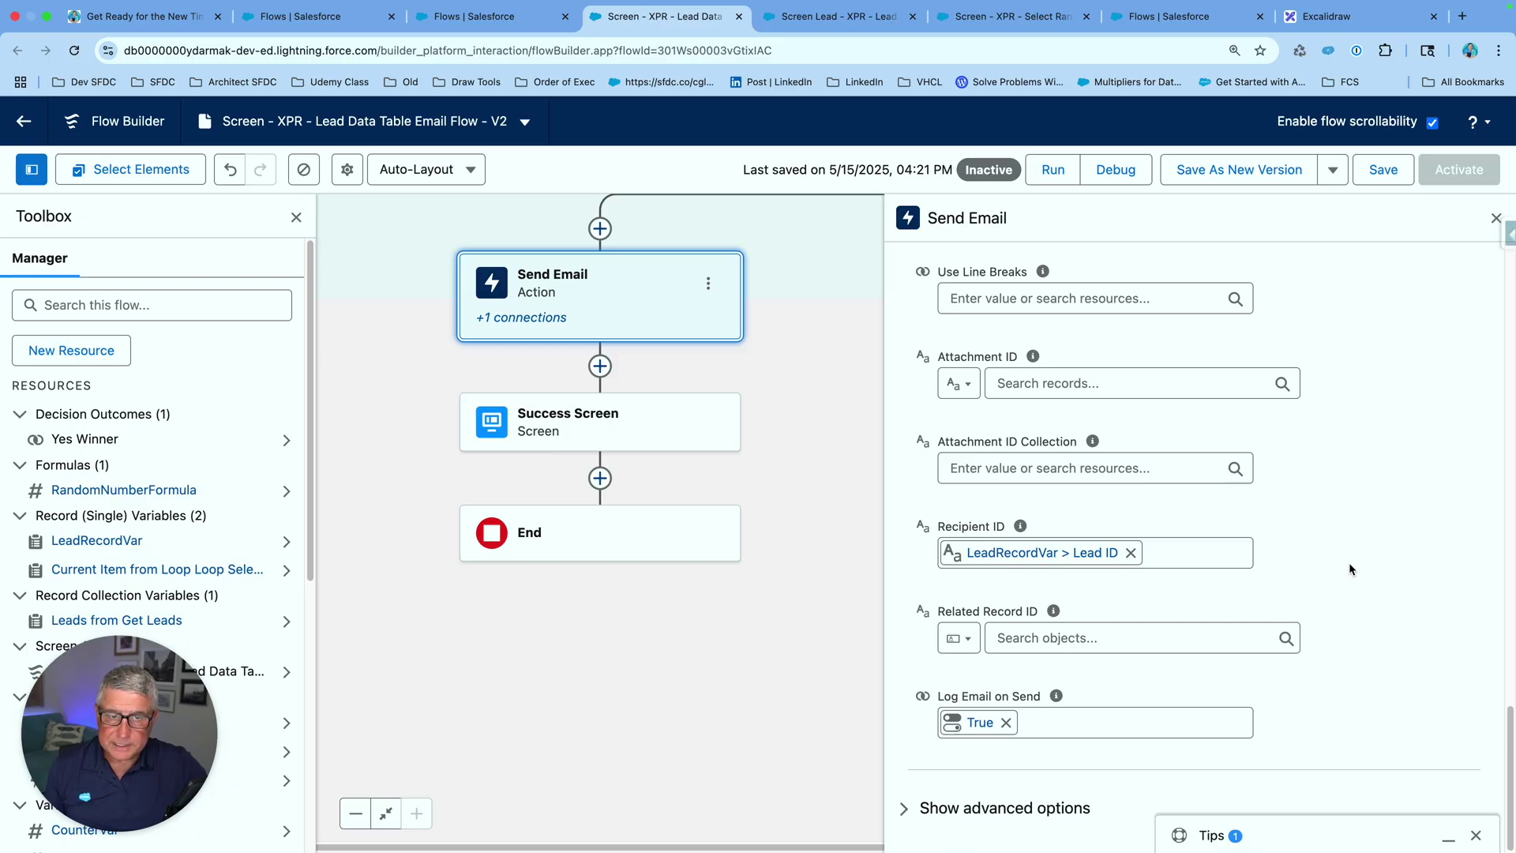
{"action": "left_click", "coordinate": [1493, 224]}
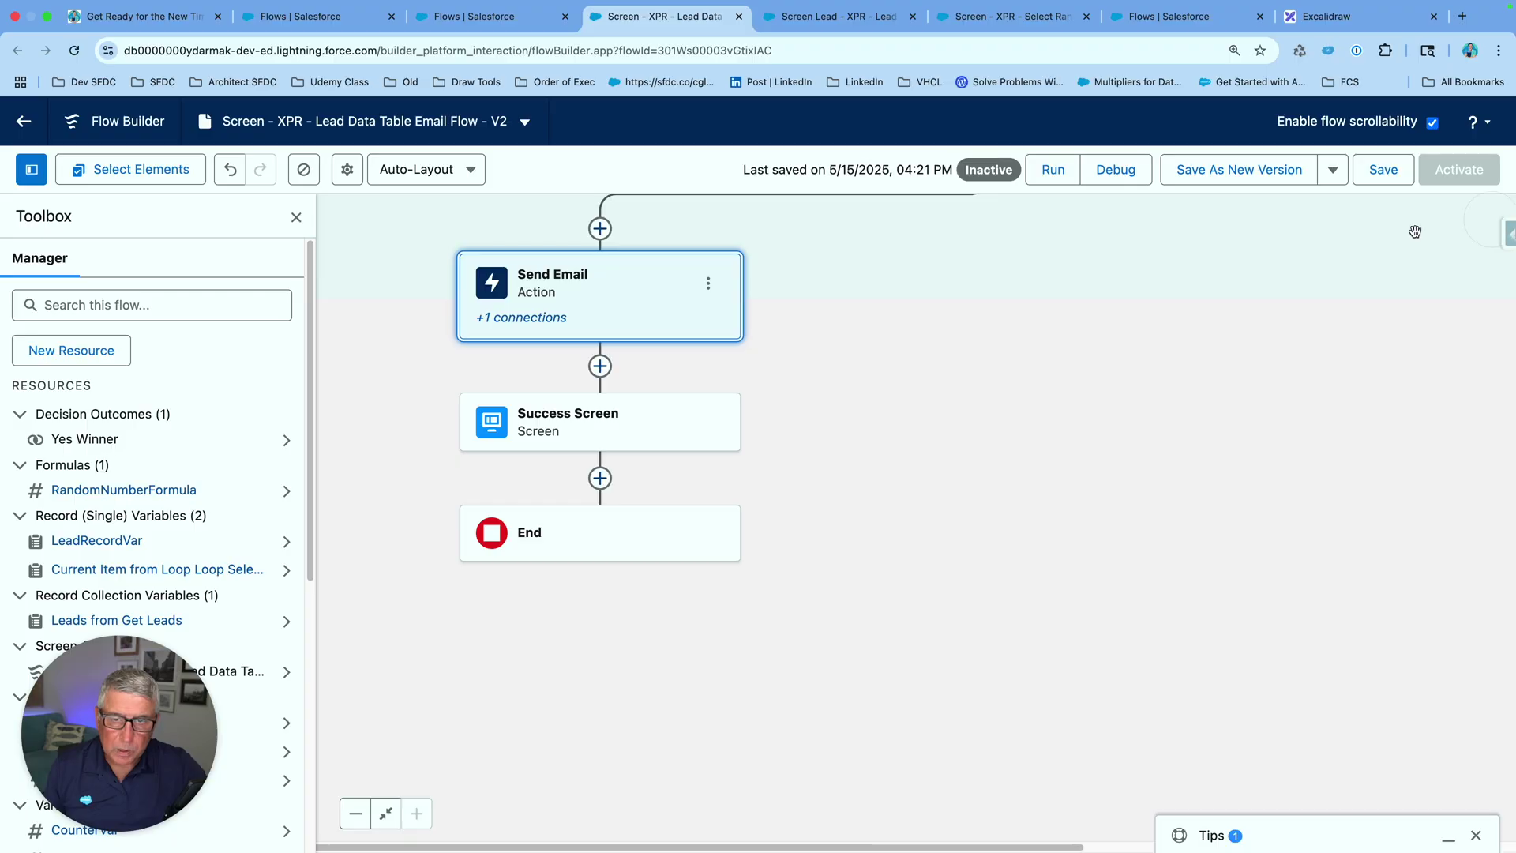
{"action": "left_click_drag", "start_coordinate": [965, 399], "coordinate": [1187, 445]}
{"action": "left_click_drag", "start_coordinate": [1151, 360], "coordinate": [1159, 462]}
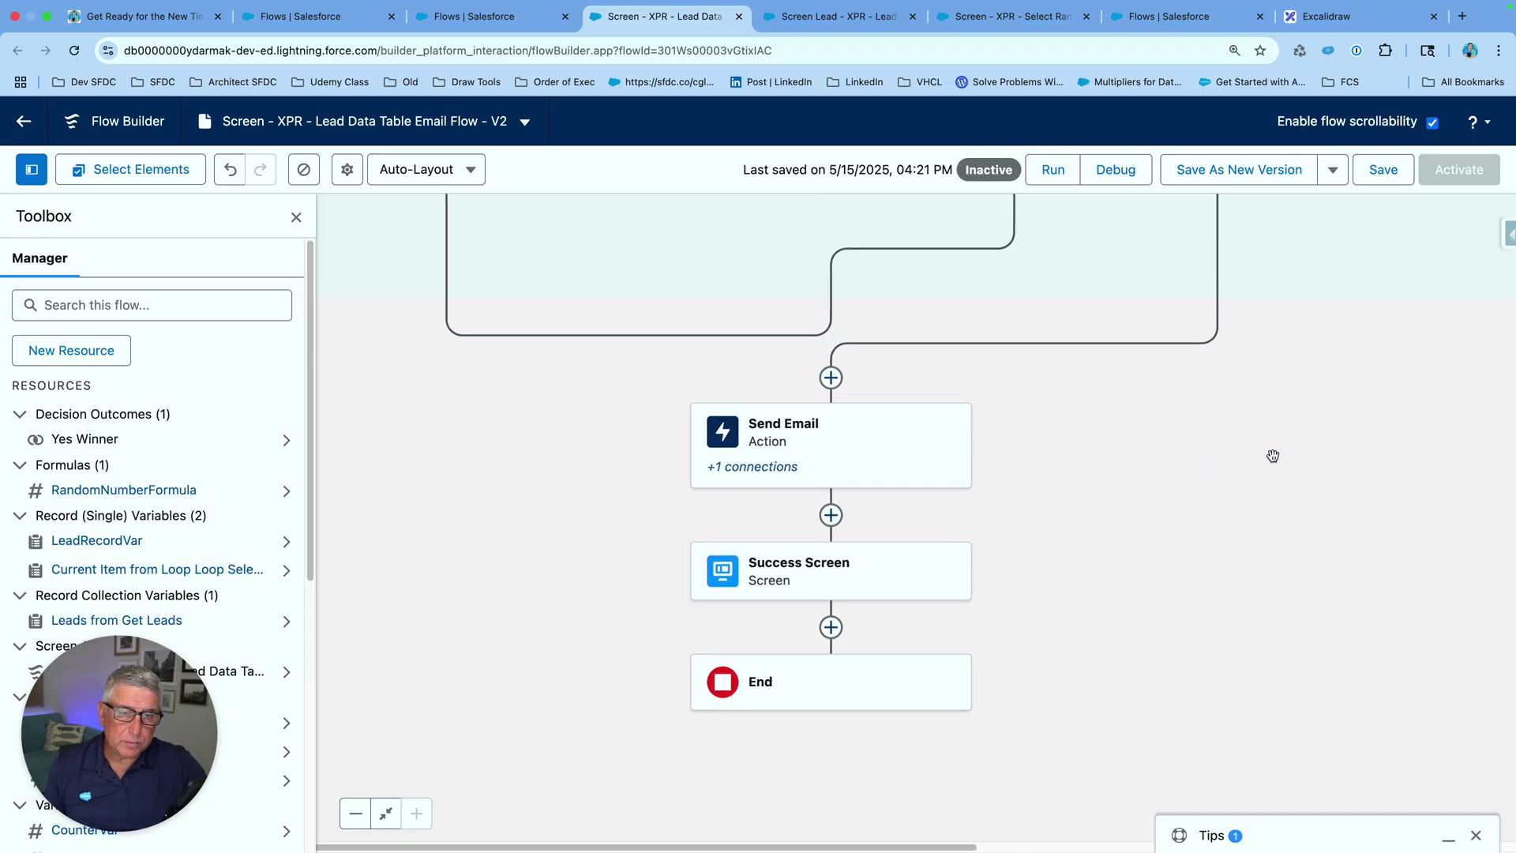
{"action": "left_click_drag", "start_coordinate": [1329, 425], "coordinate": [1329, 474]}
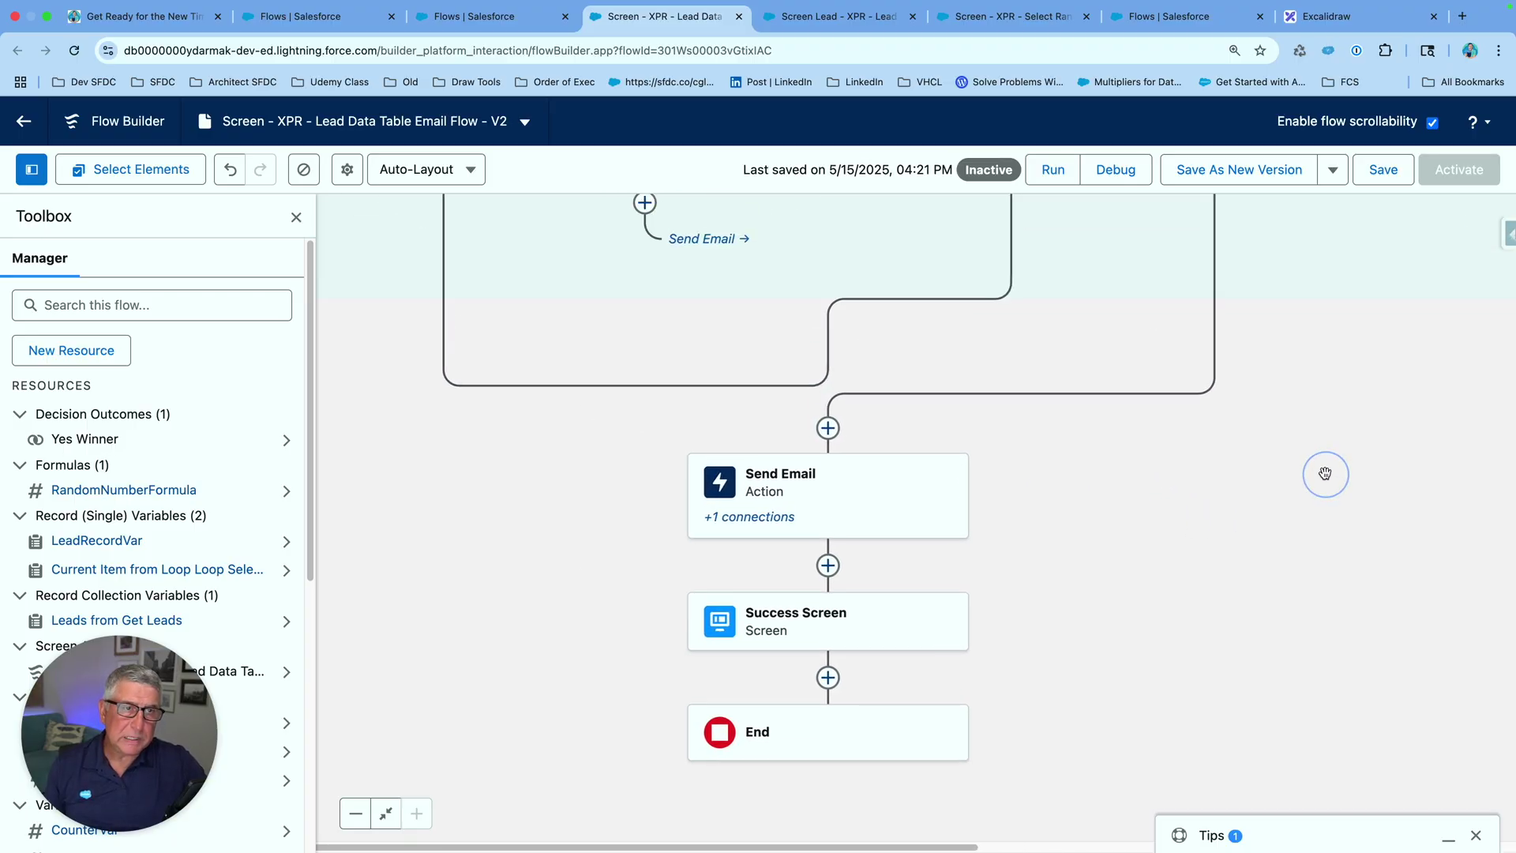
Start a debug run of the lead data table email flow with the preset debug options and look through the Leads table.
{"action": "left_click", "coordinate": [1131, 180]}
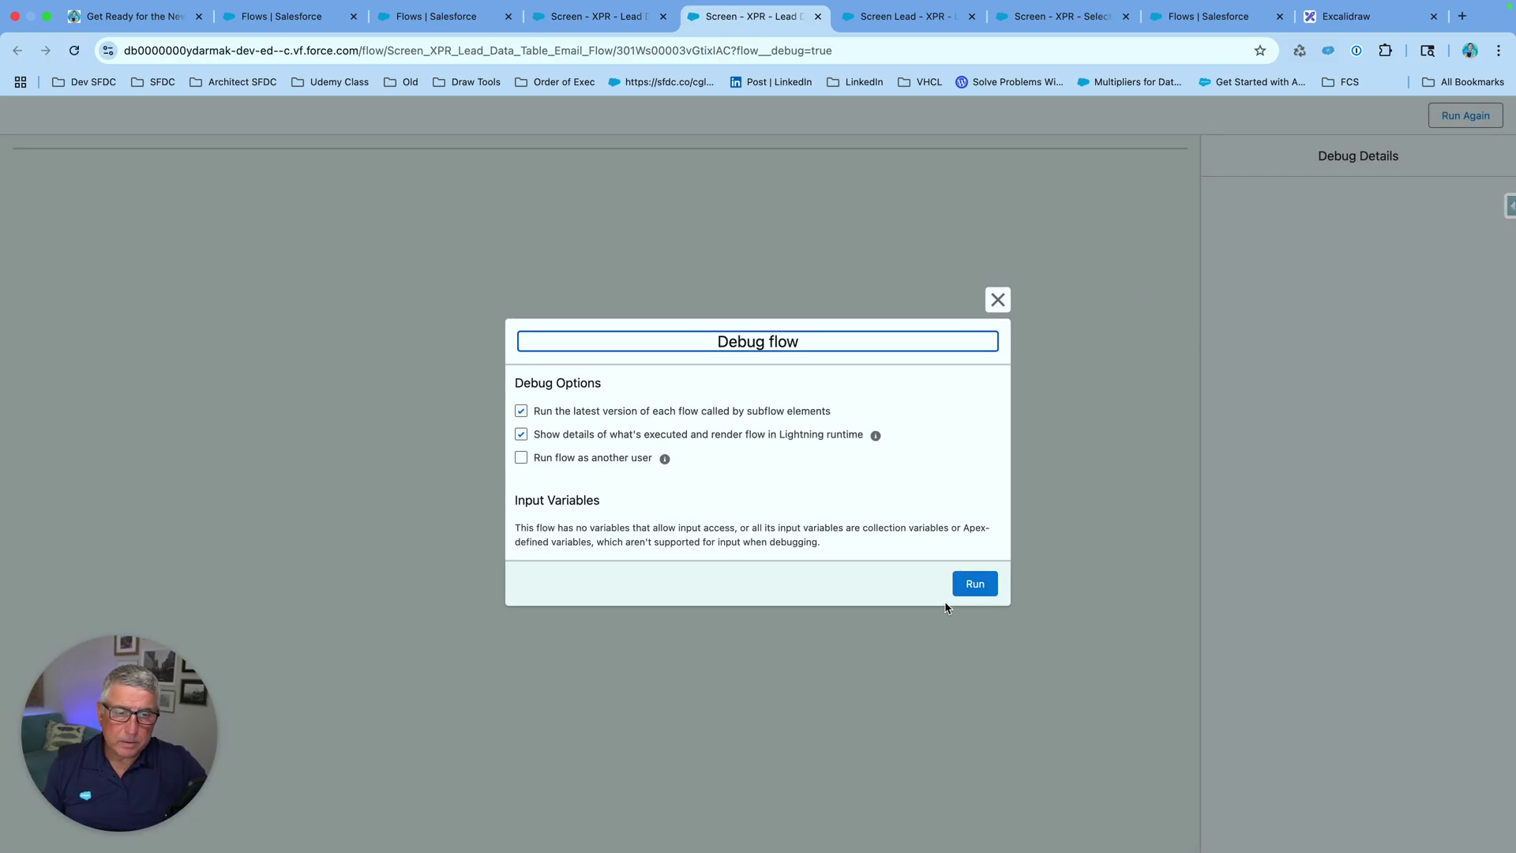
{"action": "left_click", "coordinate": [976, 585]}
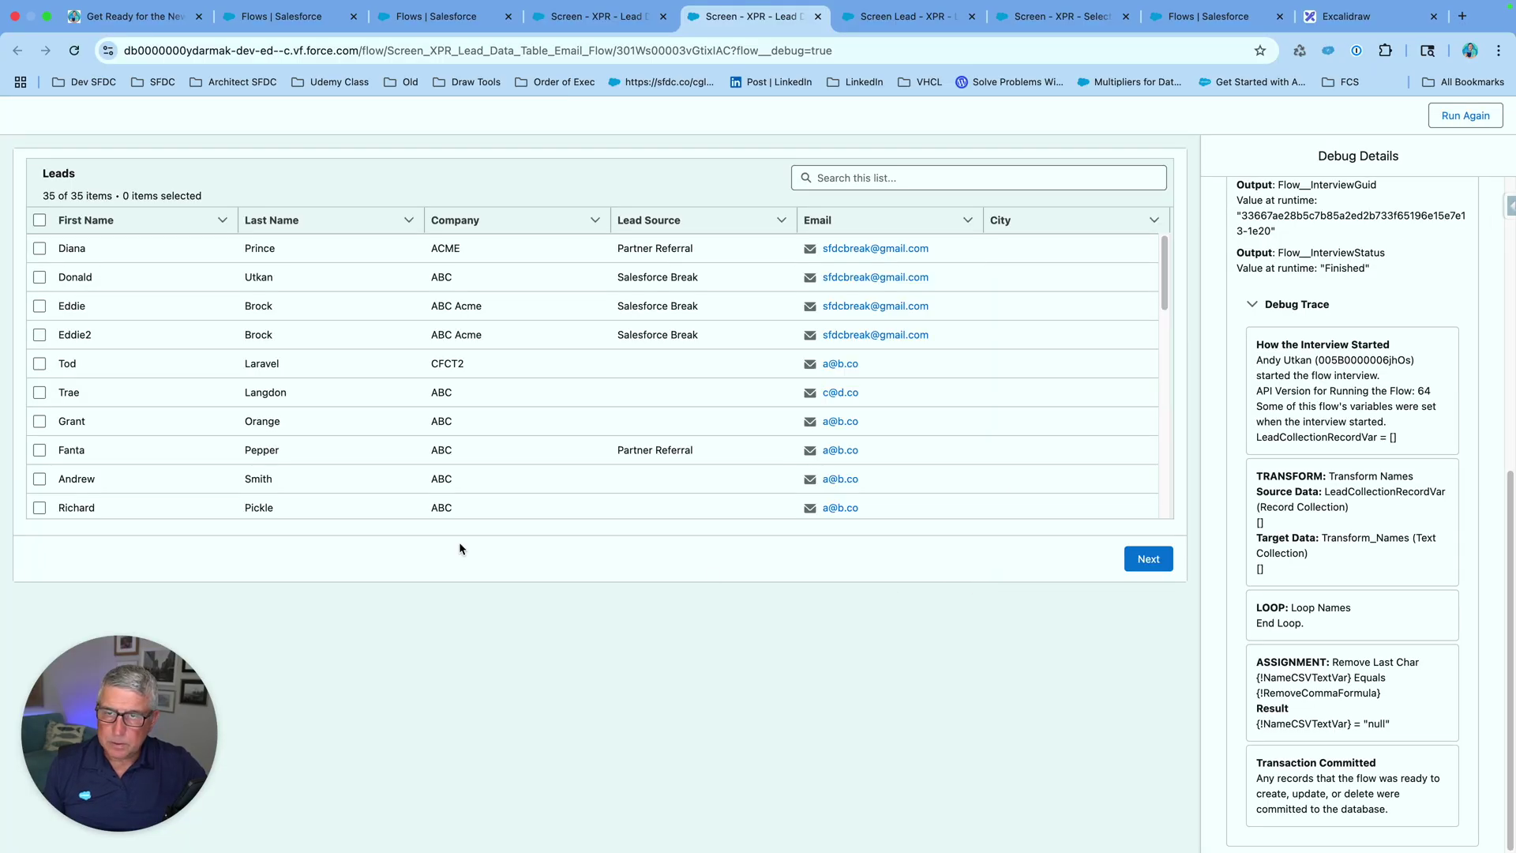
{"action": "scroll", "coordinate": [770, 372], "scroll_direction": "down", "scroll_amount": 15}
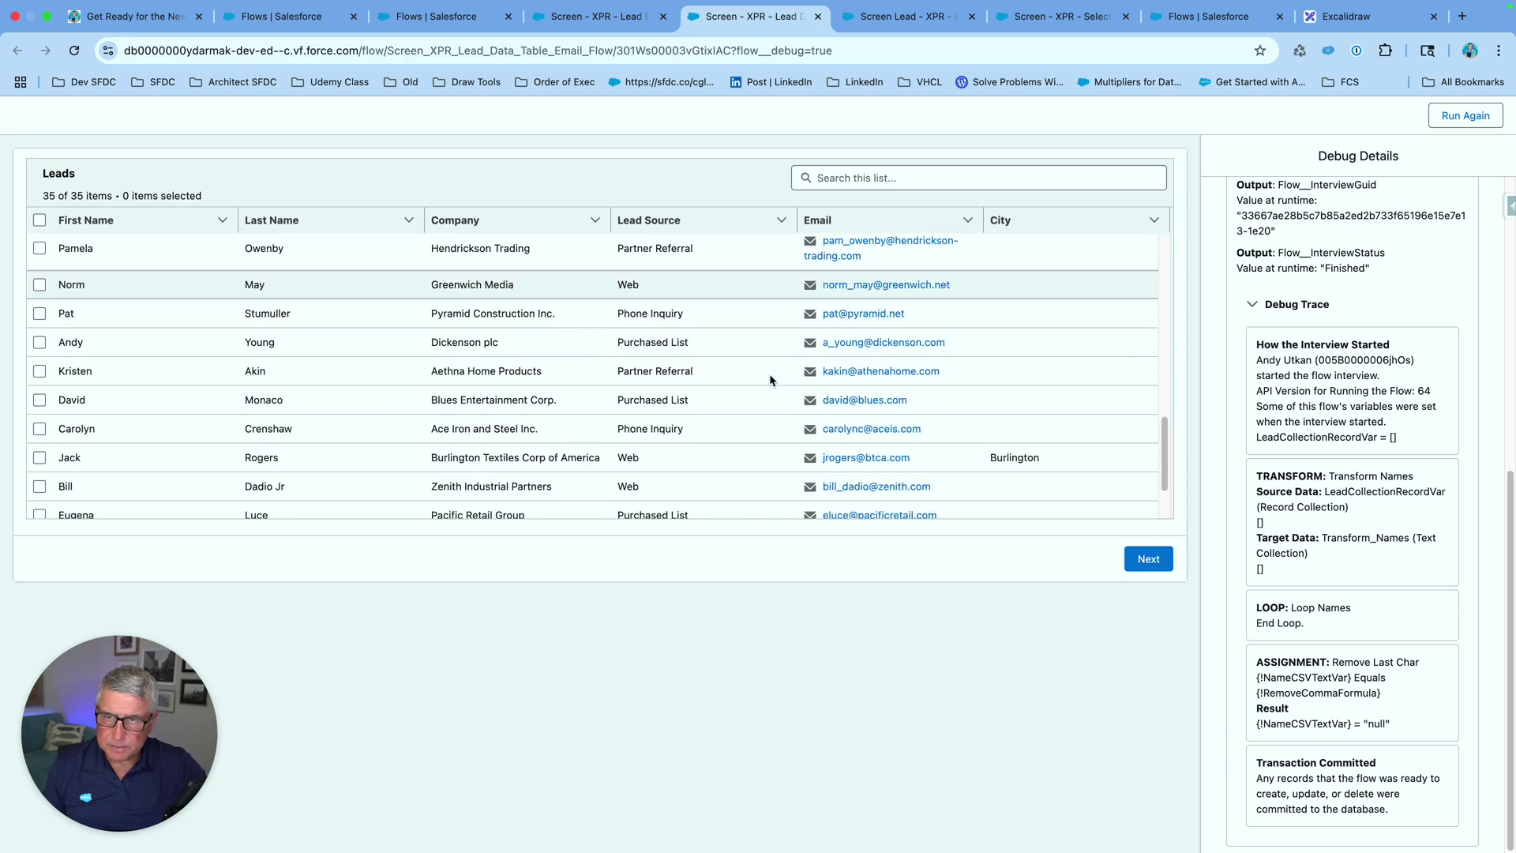
{"action": "scroll", "coordinate": [769, 374], "scroll_direction": "up", "scroll_amount": 15}
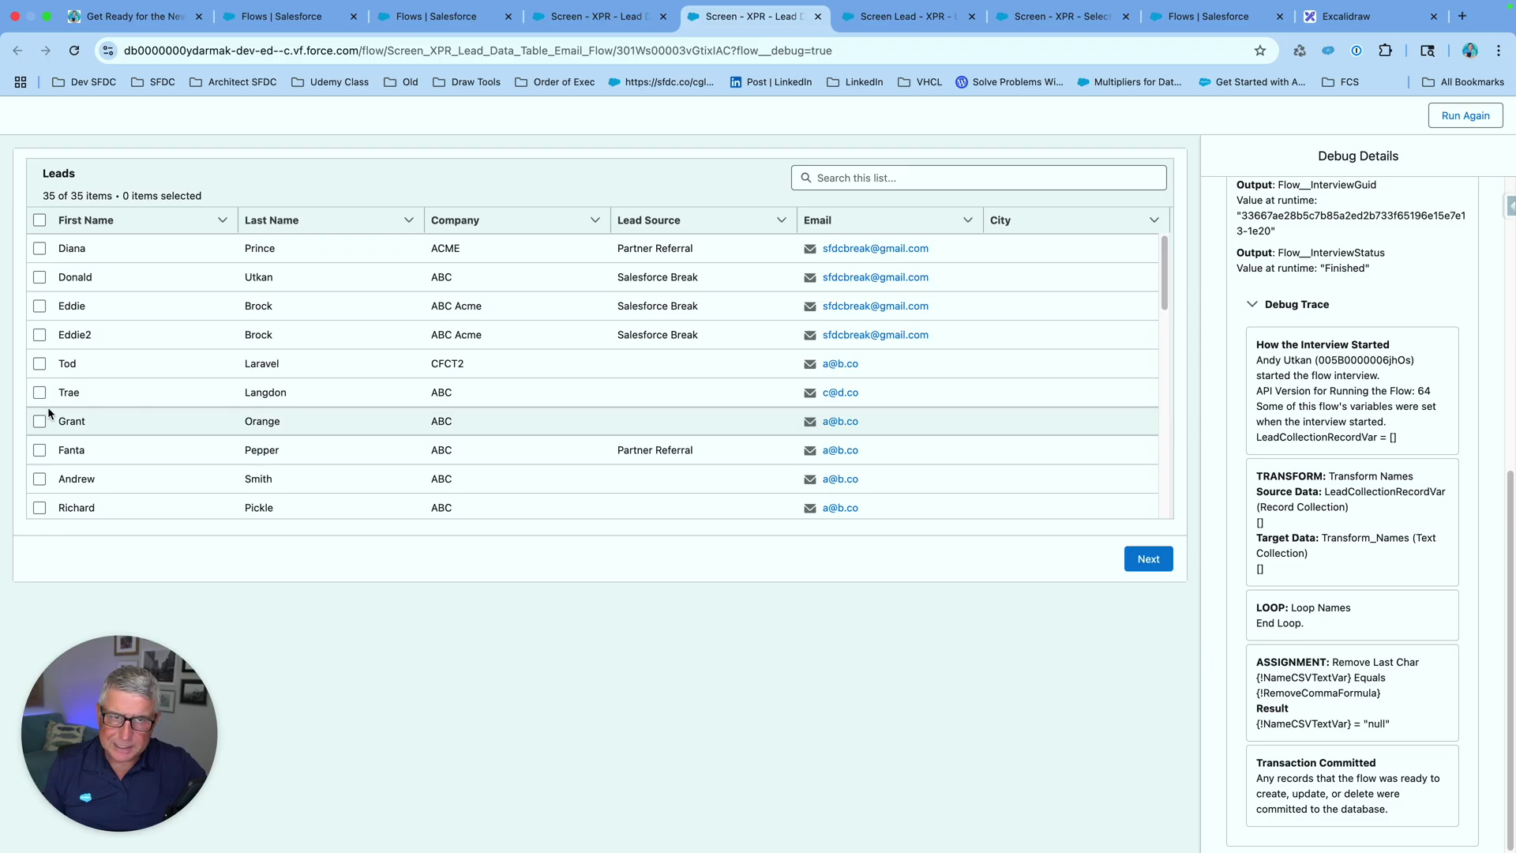
Test the name list under the Leads table by selecting the first three leads one by one and deselecting them again.
{"action": "left_click", "coordinate": [38, 306]}
{"action": "left_click", "coordinate": [39, 277]}
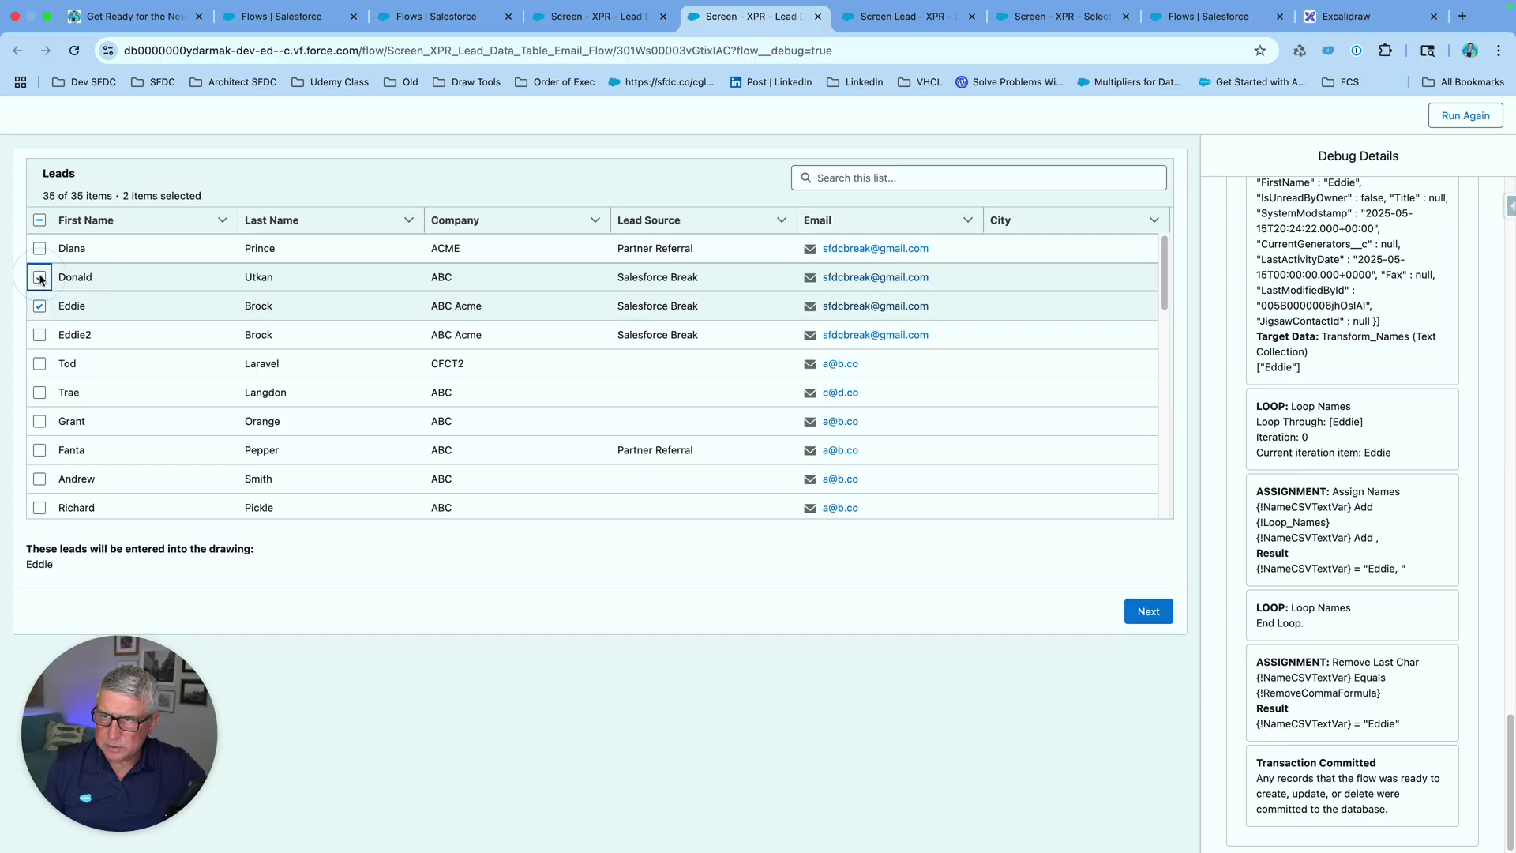
{"action": "left_click", "coordinate": [40, 247]}
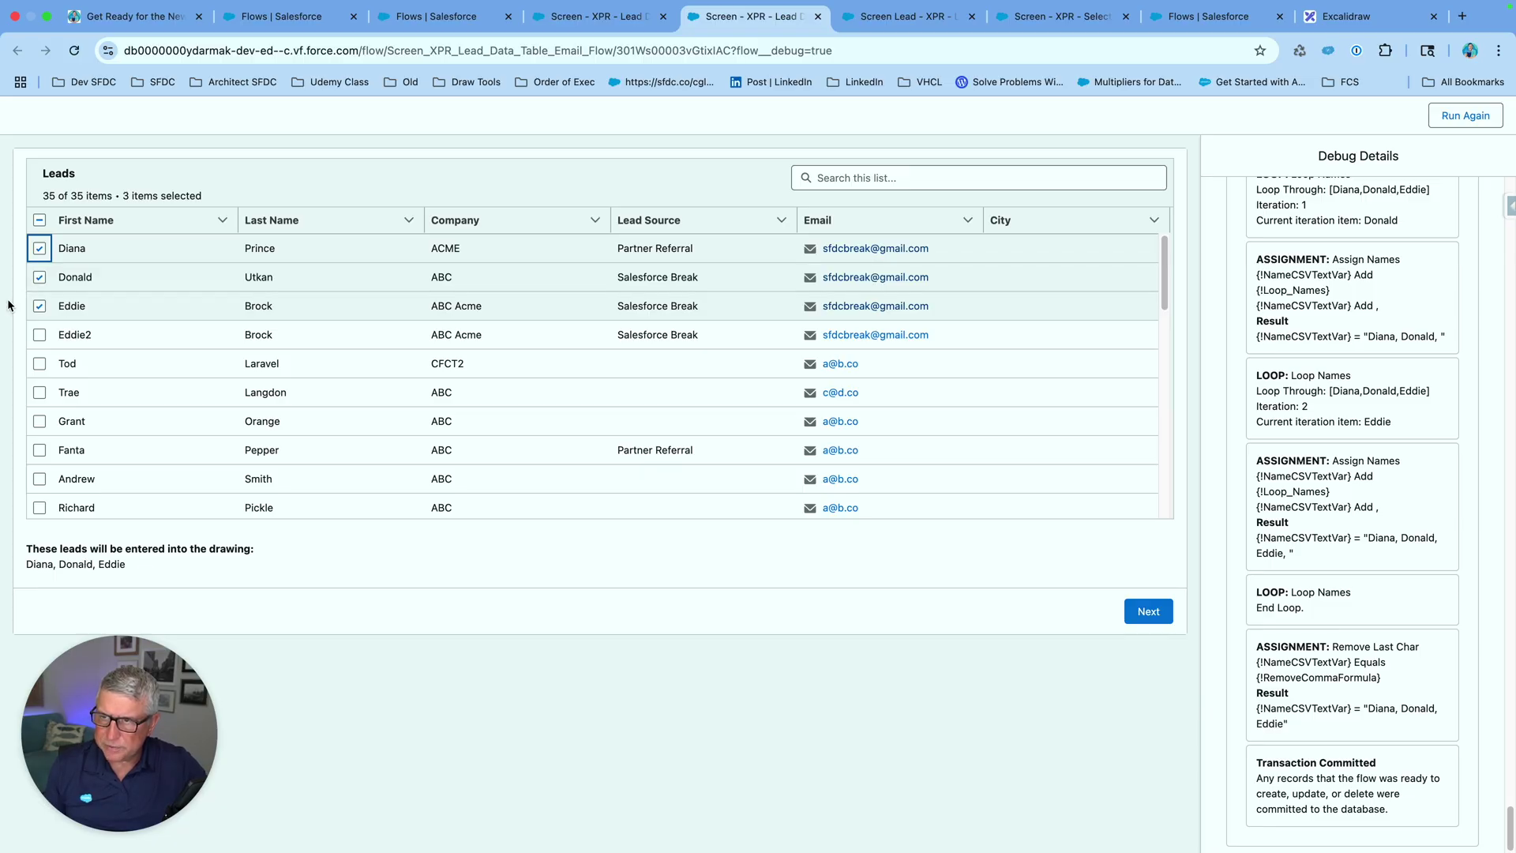
{"action": "left_click", "coordinate": [39, 306]}
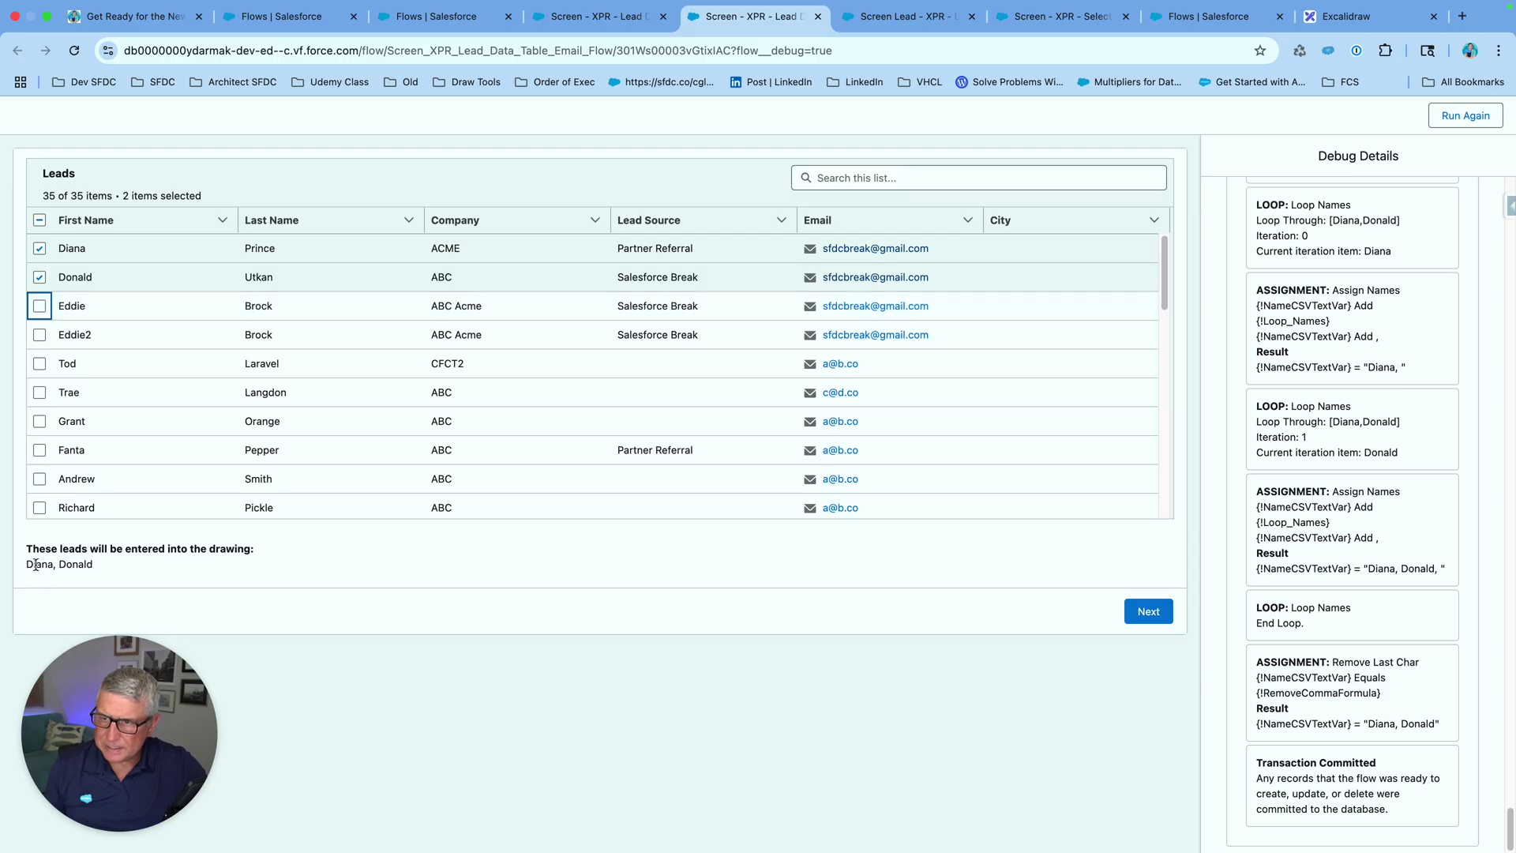
{"action": "left_click", "coordinate": [40, 277]}
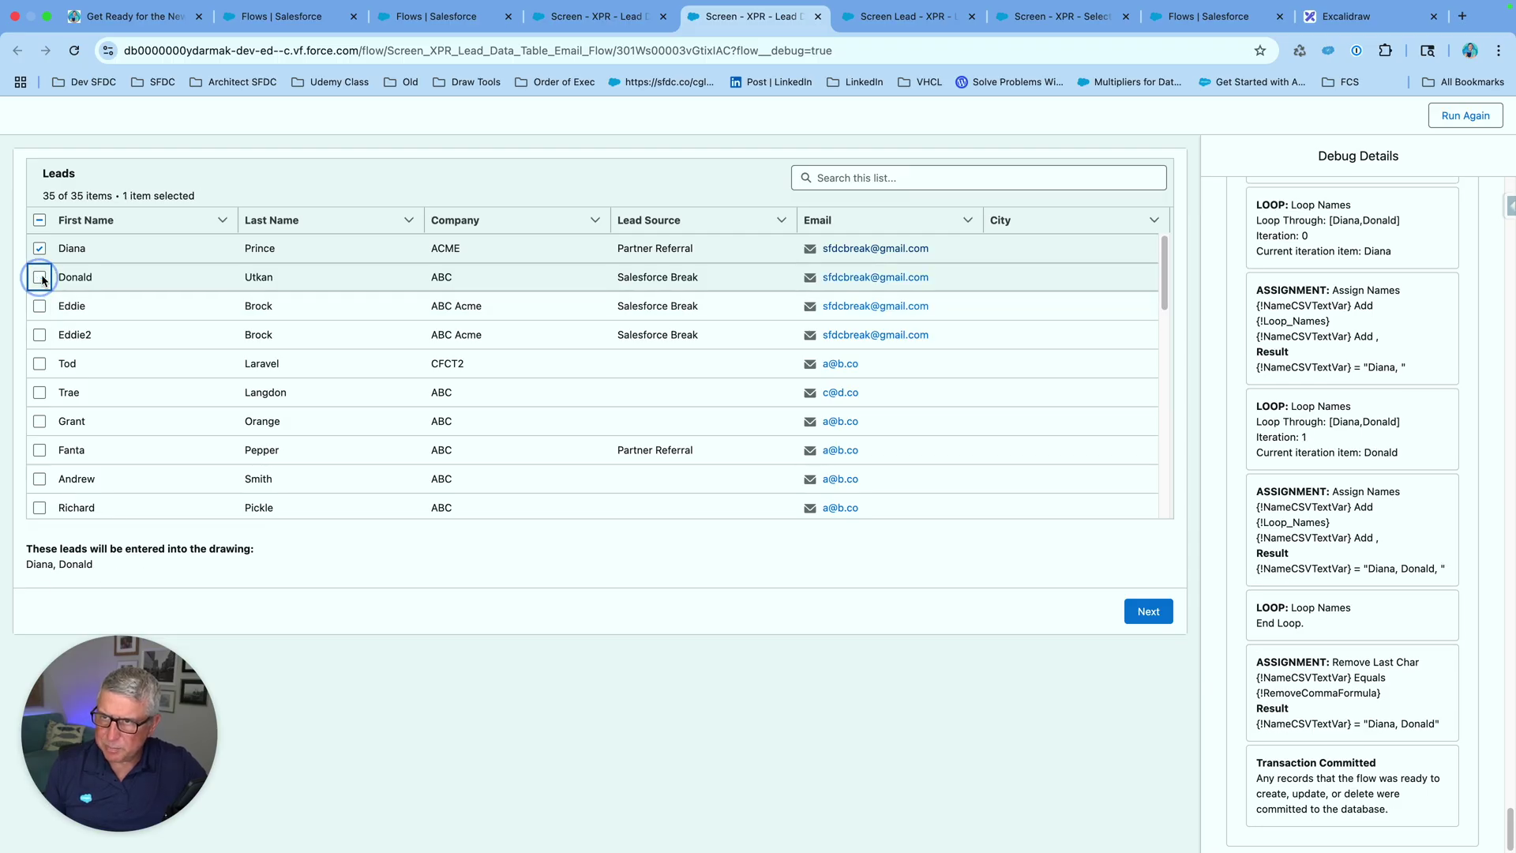
{"action": "left_click", "coordinate": [36, 249]}
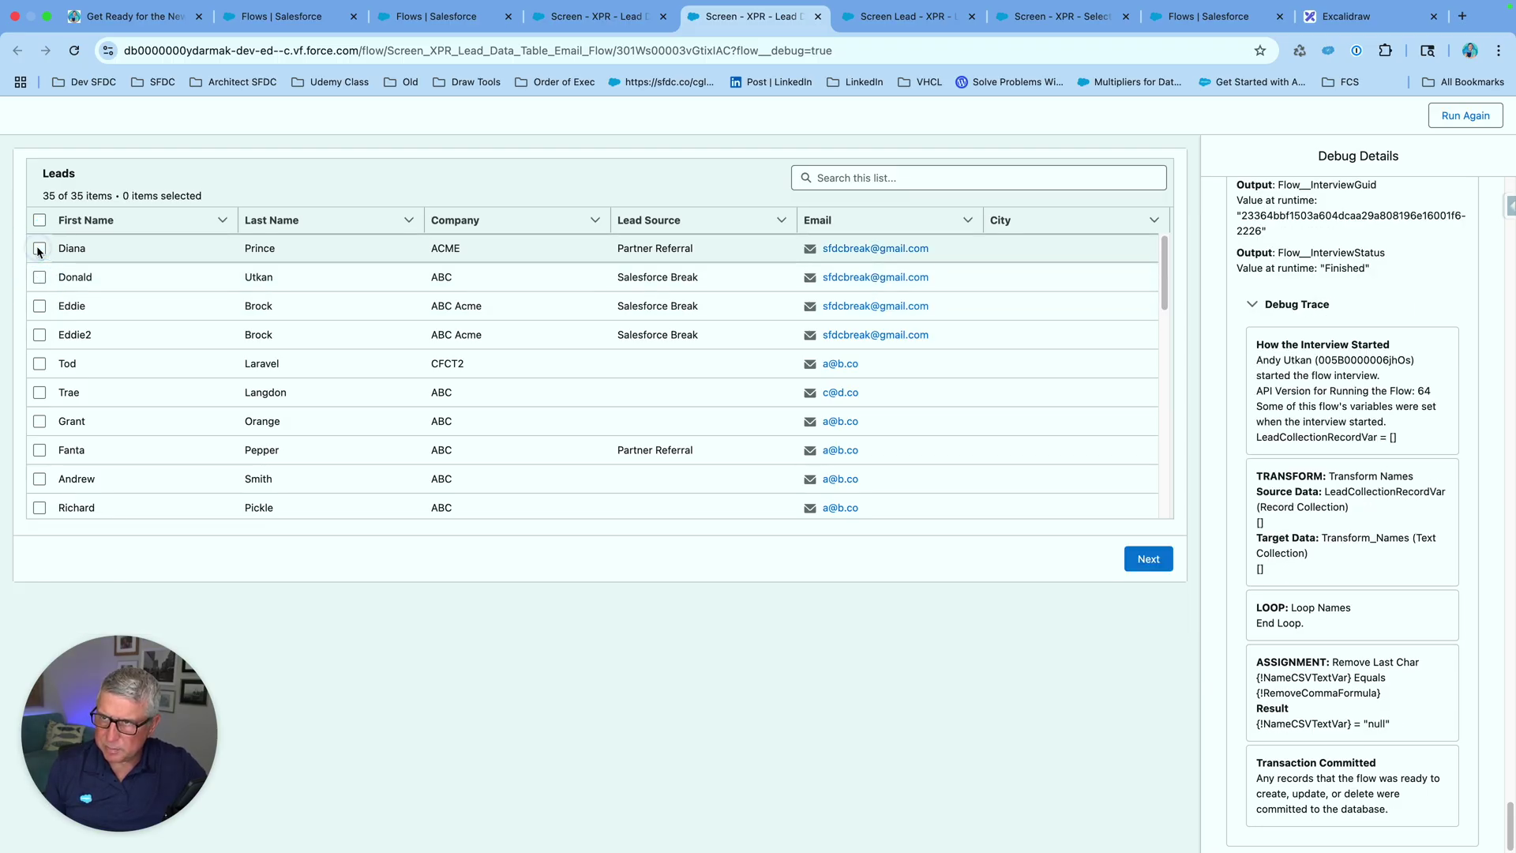
Enter the first three leads in the table into the drawing, submit the selection, and finish the flow interview from the success screen.
{"action": "left_click", "coordinate": [36, 247]}
{"action": "left_click", "coordinate": [40, 277]}
{"action": "left_click", "coordinate": [40, 305]}
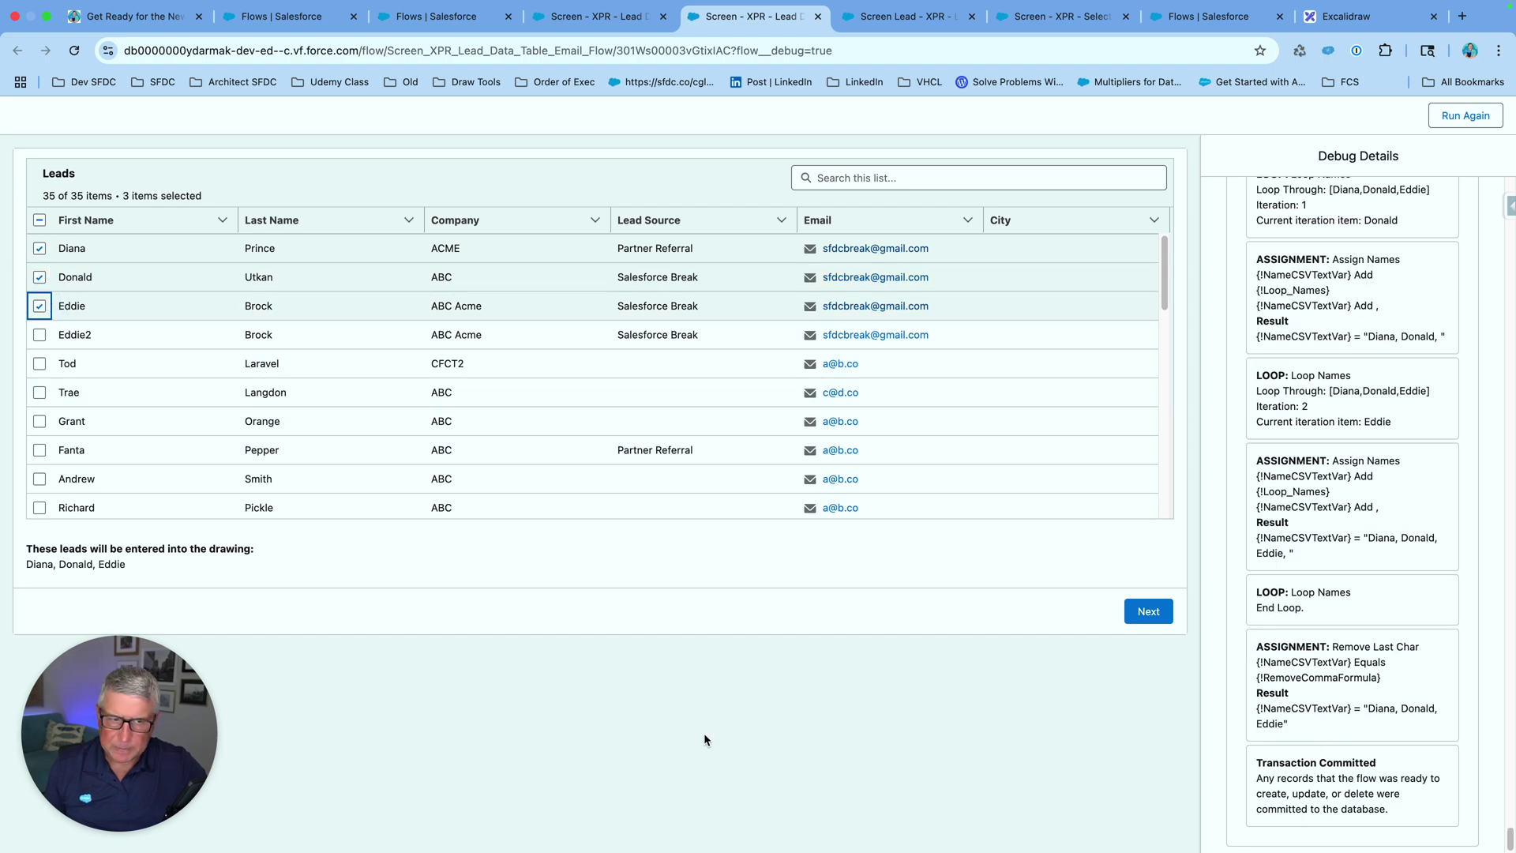
{"action": "left_click", "coordinate": [1157, 618]}
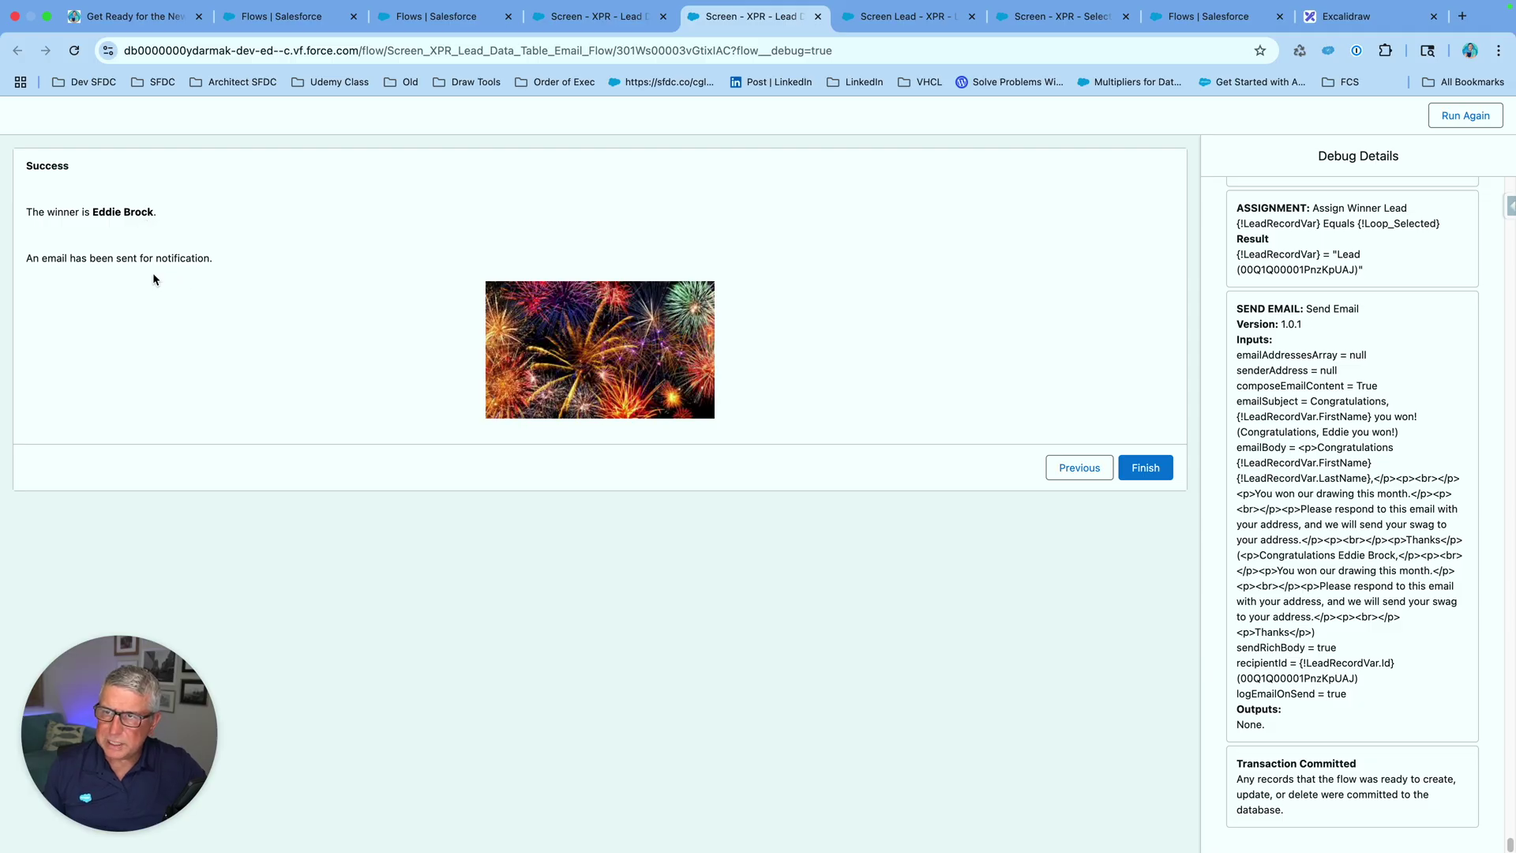
{"action": "left_click", "coordinate": [1151, 472]}
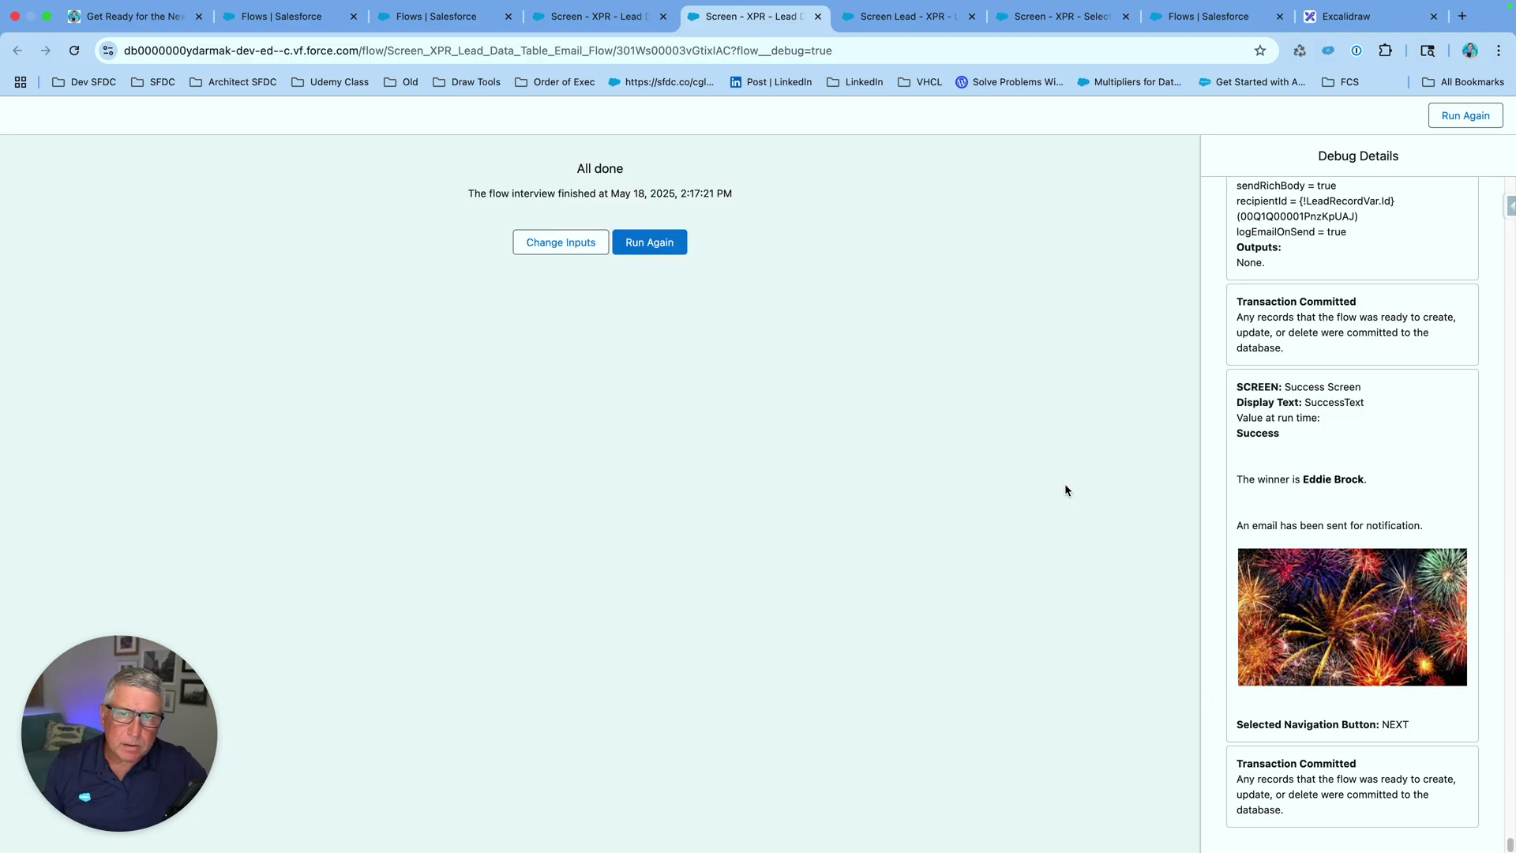